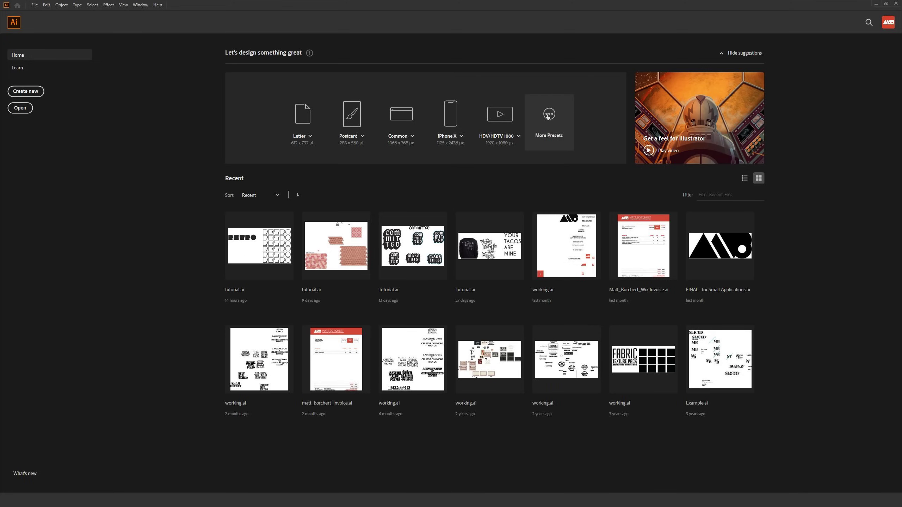
# Step: Create a new 1000 × 1000 pt print document named tutorial, with points as the unit
pyautogui.click(548, 117)
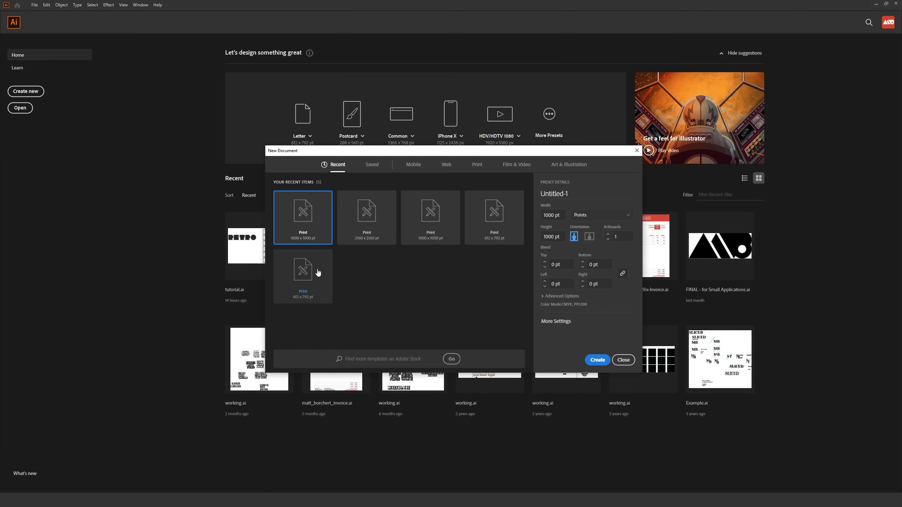
pyautogui.click(560, 216)
pyautogui.click(608, 216)
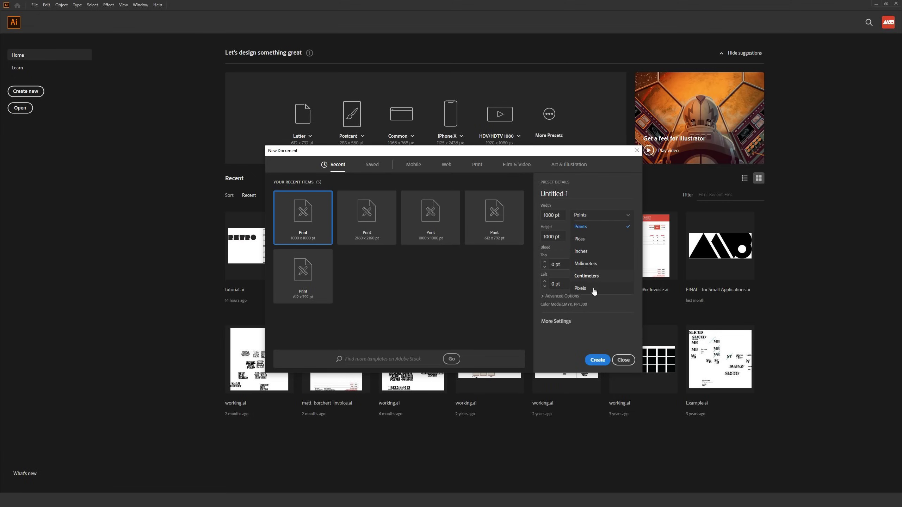
pyautogui.click(605, 196)
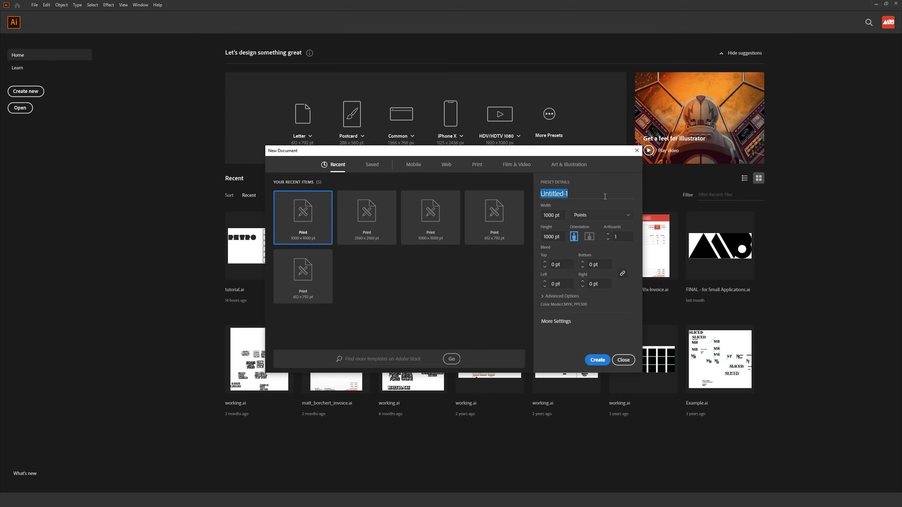
pyautogui.click(586, 217)
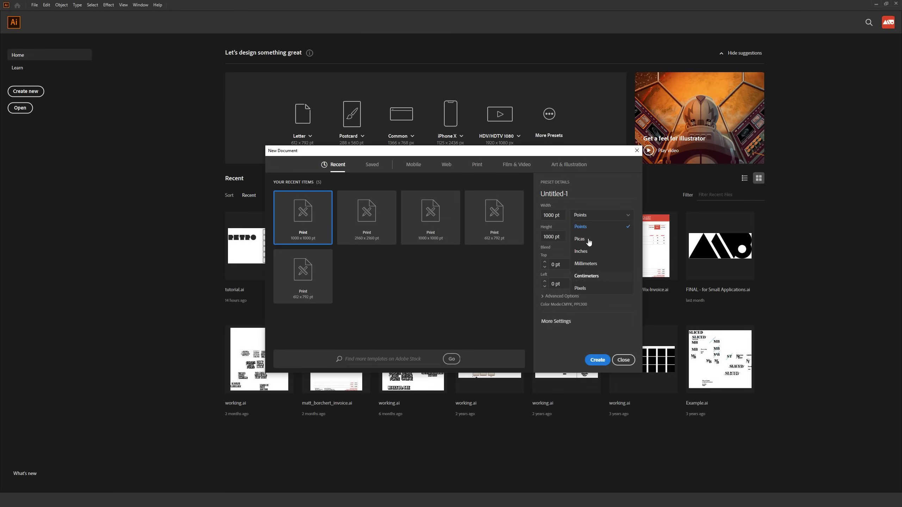
pyautogui.click(606, 191)
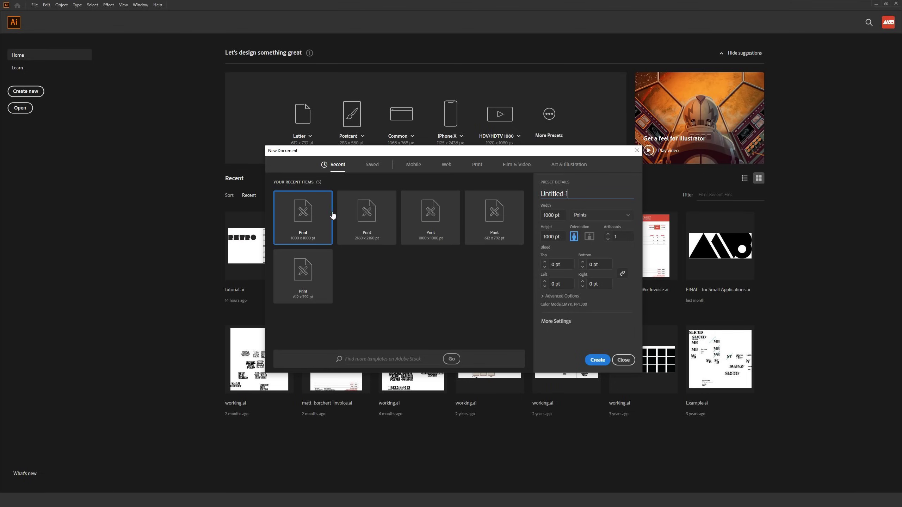
pyautogui.press('Tab')
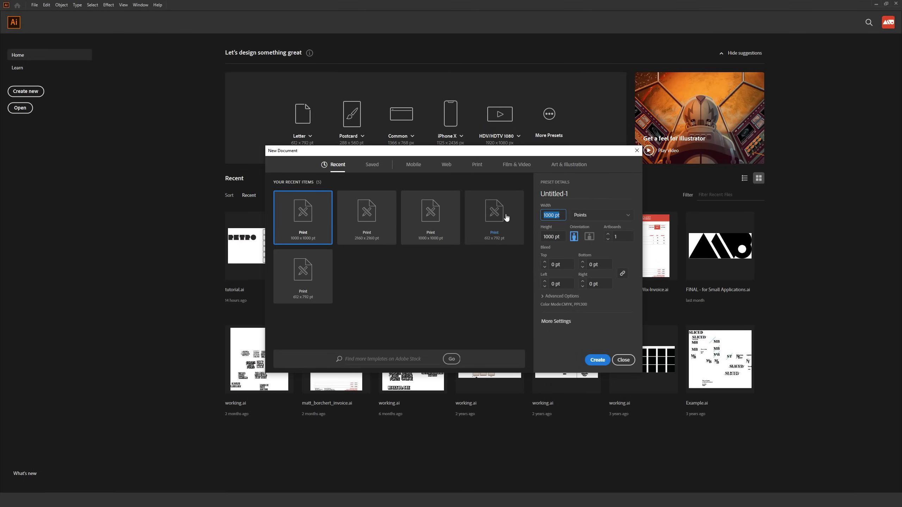
pyautogui.hotkey('shift', 'Tab')
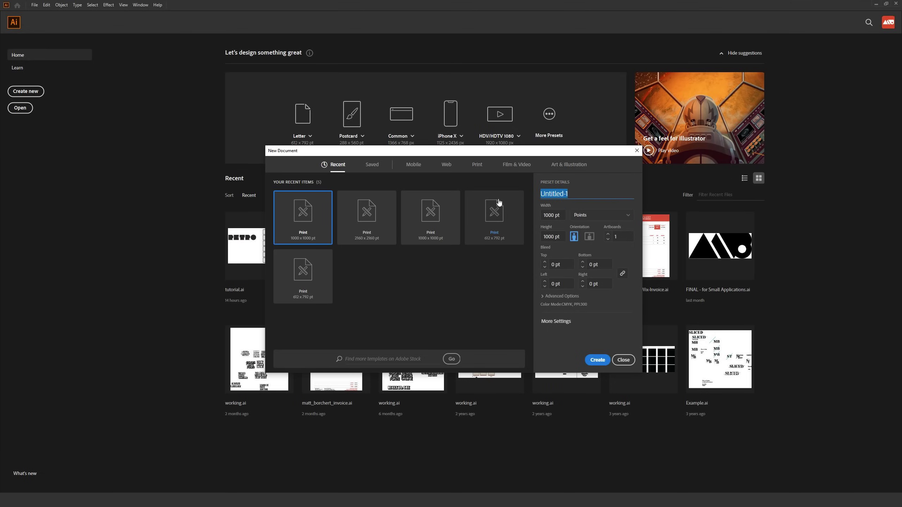
pyautogui.write('tutorial')
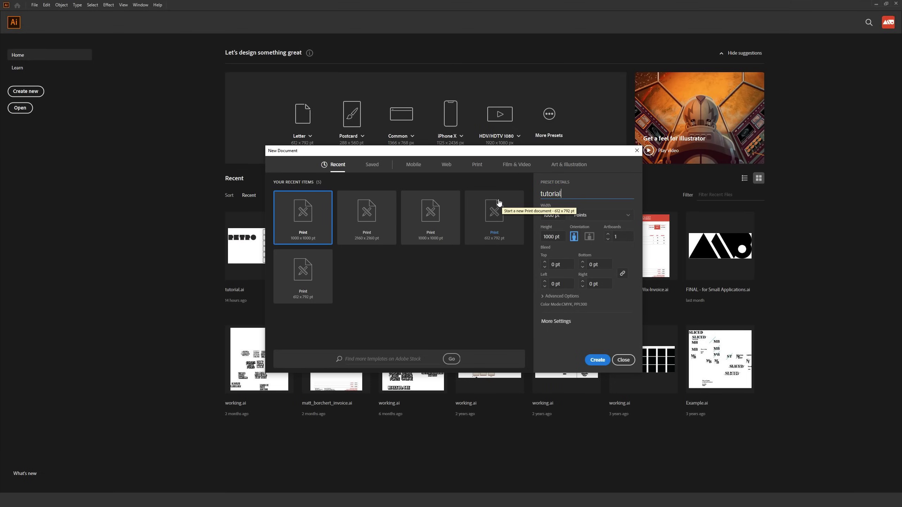
pyautogui.click(613, 181)
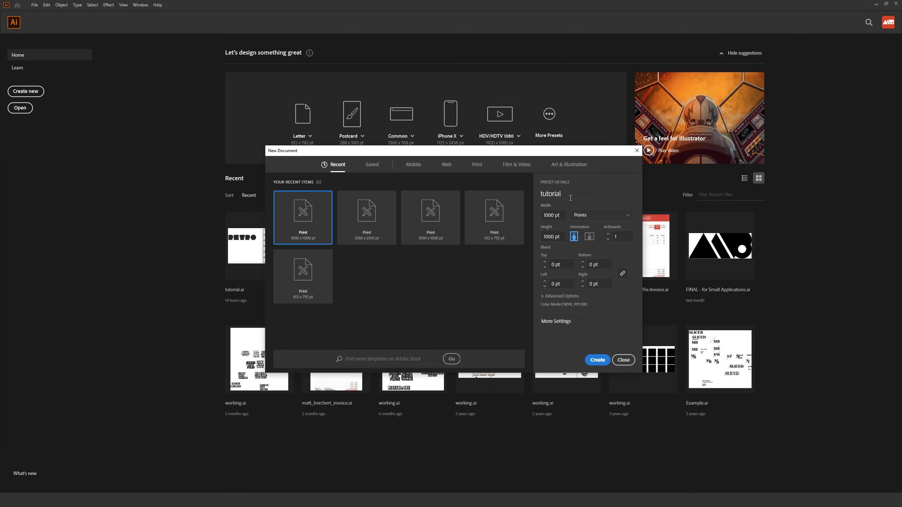
pyautogui.click(599, 360)
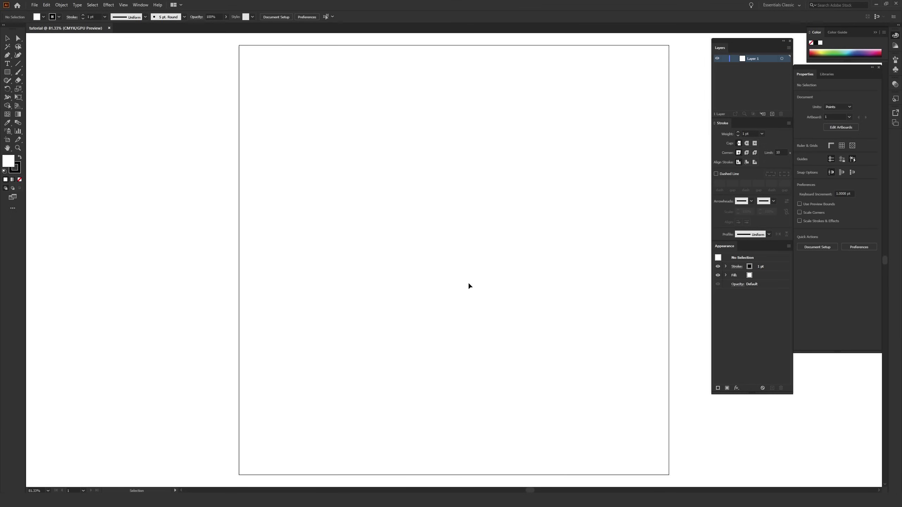
pyautogui.click(34, 5)
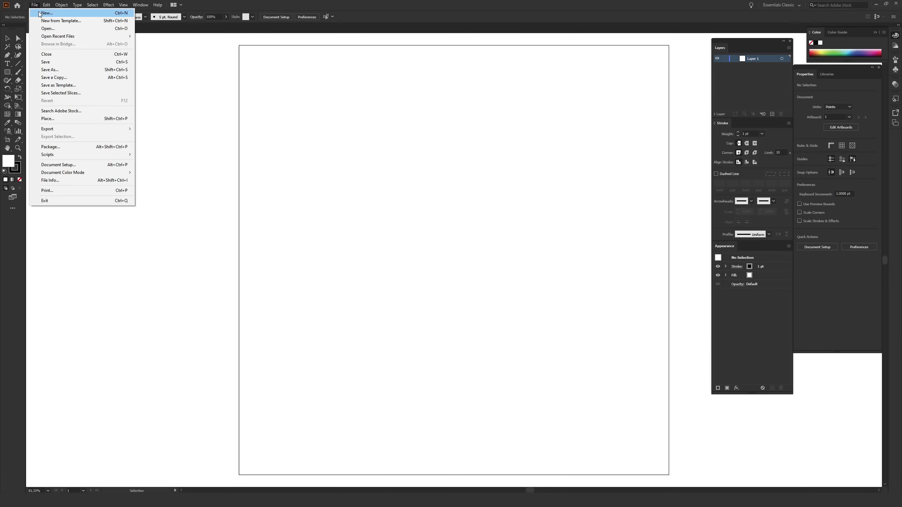
pyautogui.click(46, 13)
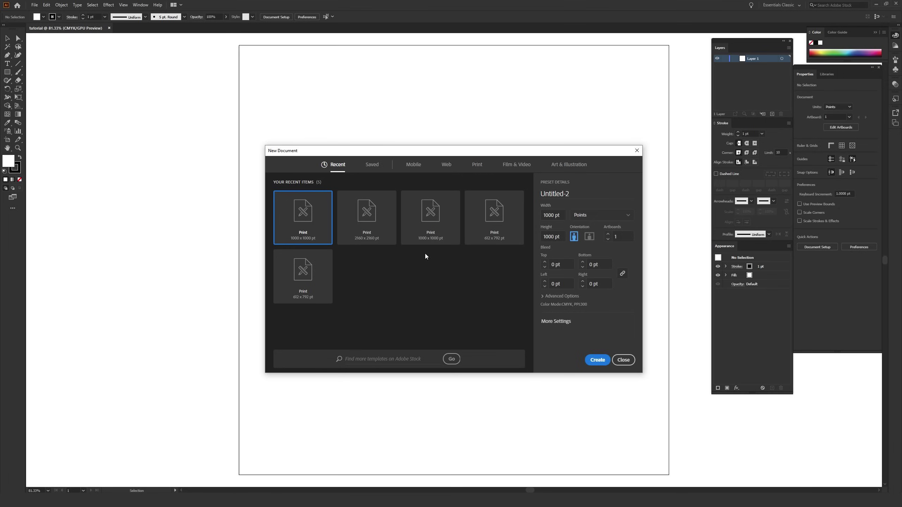
pyautogui.click(623, 359)
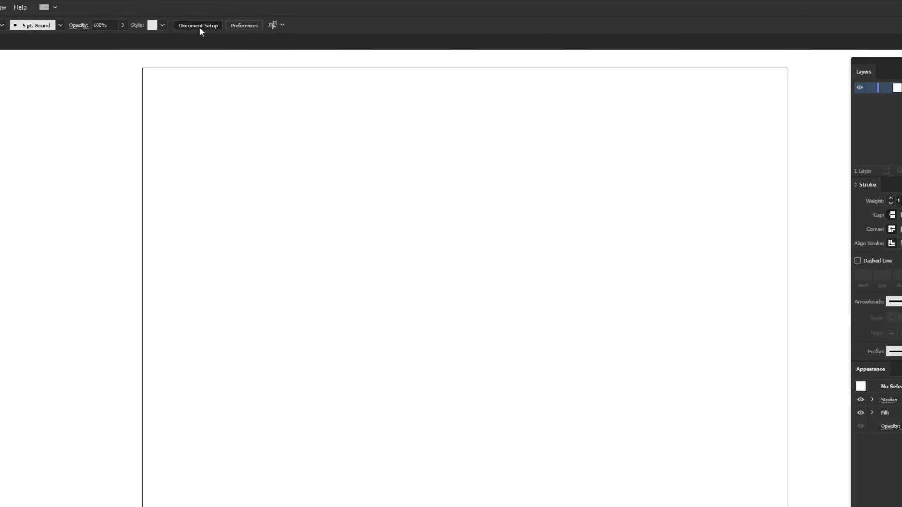
# Step: Resize the artboard to 2000 × 2000 pt with its width and height linked, and leave artboard editing
pyautogui.click(198, 25)
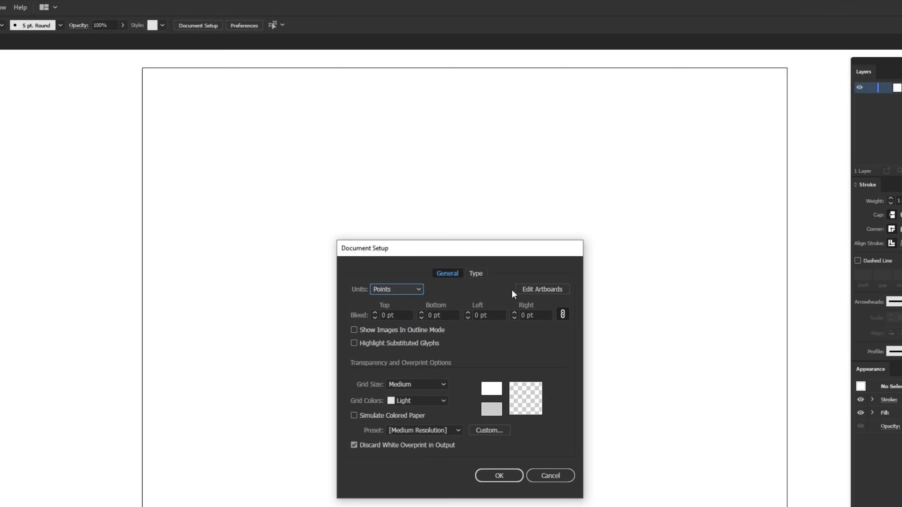
pyautogui.click(533, 294)
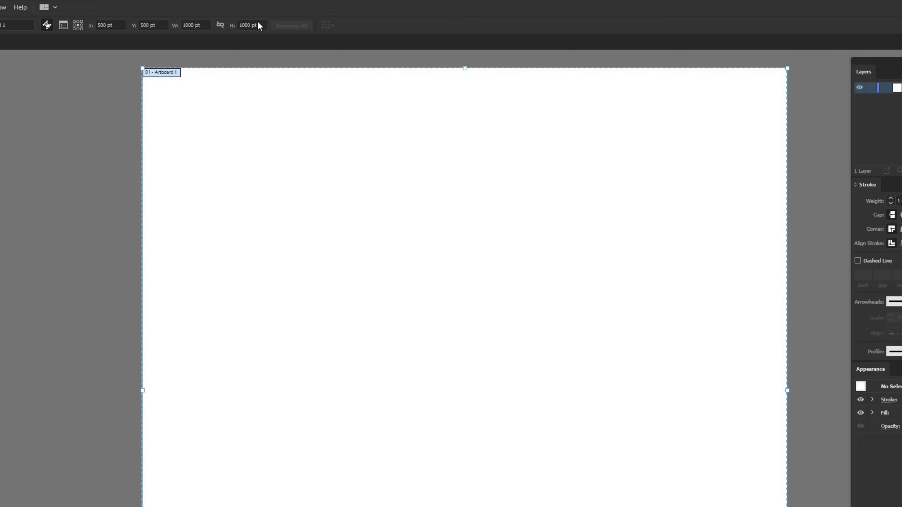
pyautogui.click(220, 26)
pyautogui.click(185, 26)
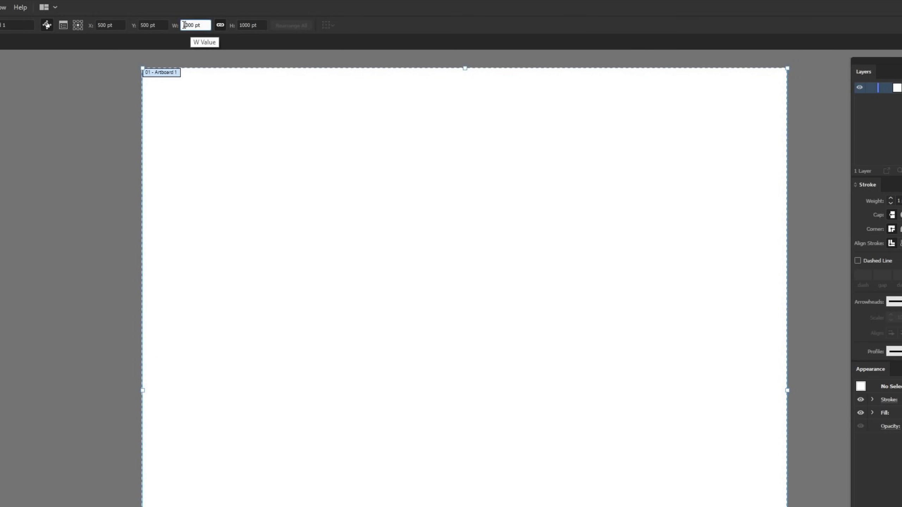
pyautogui.write('2')
pyautogui.press('Return')
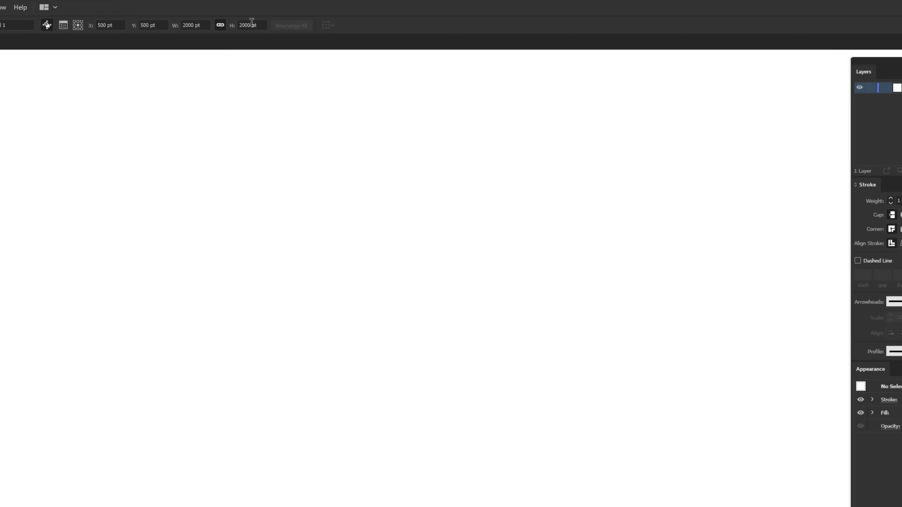
pyautogui.click(220, 25)
pyautogui.hotkey('ctrl', '-')
pyautogui.hotkey('ctrl', '-')
pyautogui.press('Escape')
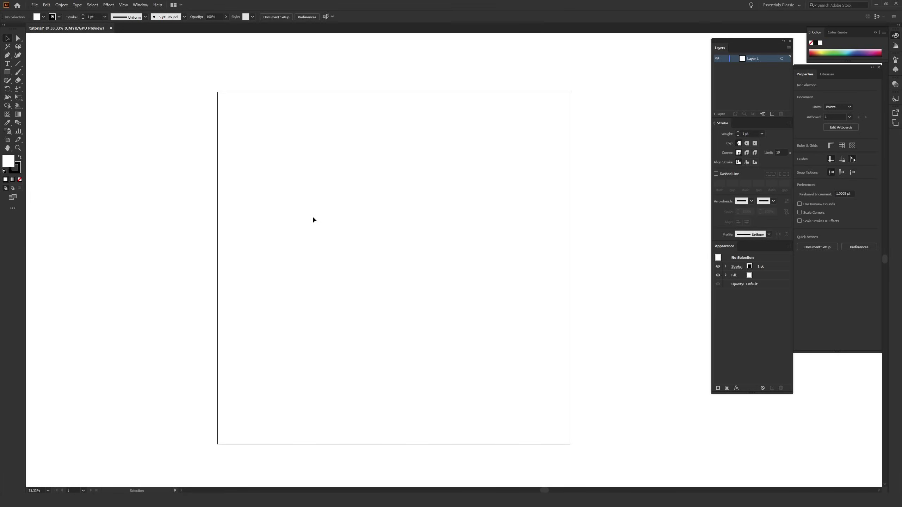
# Step: Move the floating Properties panel over the artboard and check its entry in the list of available panels
pyautogui.hotkey('ctrl', '+')
pyautogui.press('space')
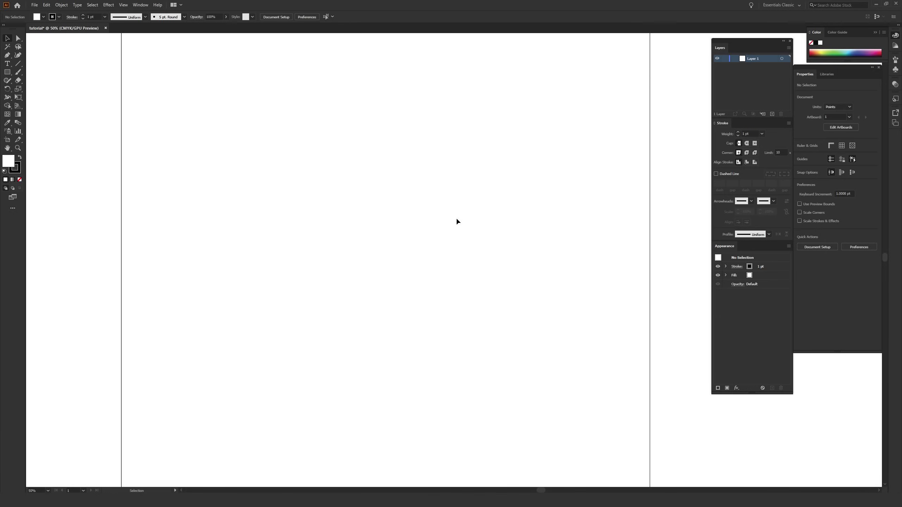
pyautogui.moveTo(844, 72); pyautogui.dragTo(488, 104)
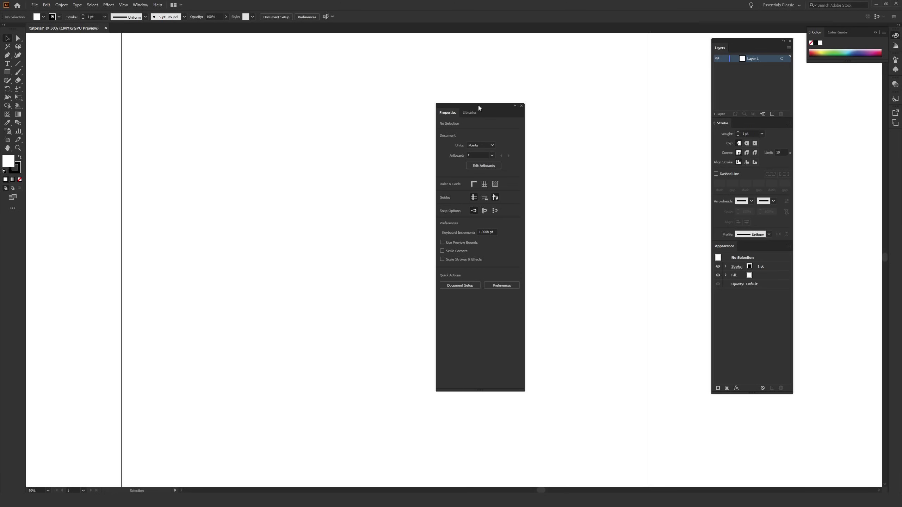
pyautogui.click(141, 5)
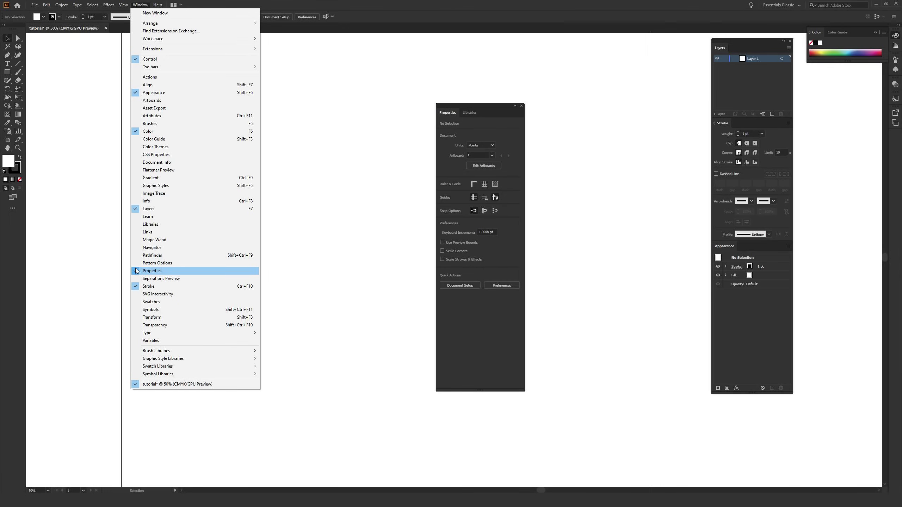
pyautogui.click(337, 209)
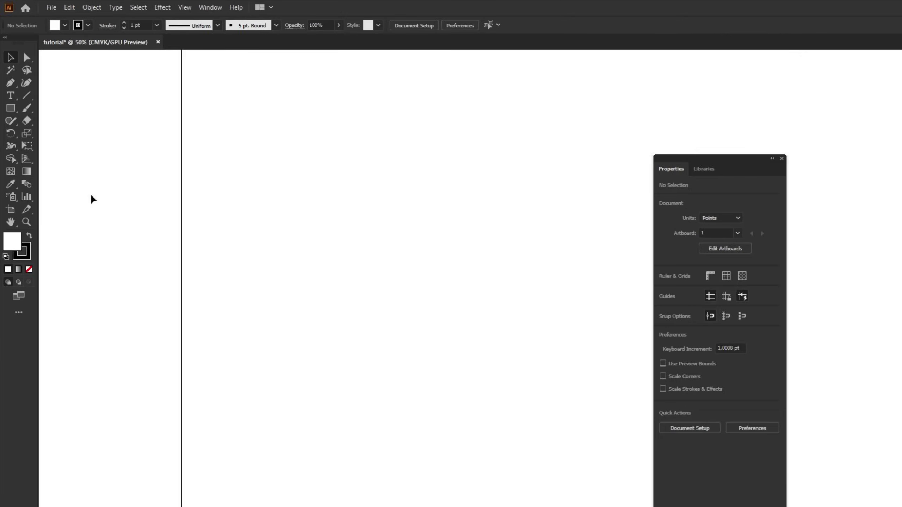
# Step: Place a Lorem ipsum point-text object on the artboard, move it slightly down and to the right, and deselect it
pyautogui.click(13, 97)
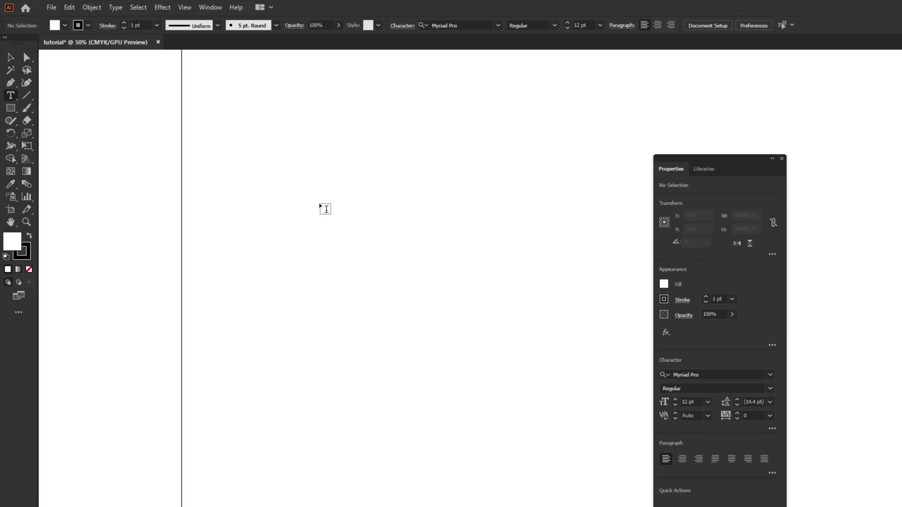
pyautogui.click(321, 270)
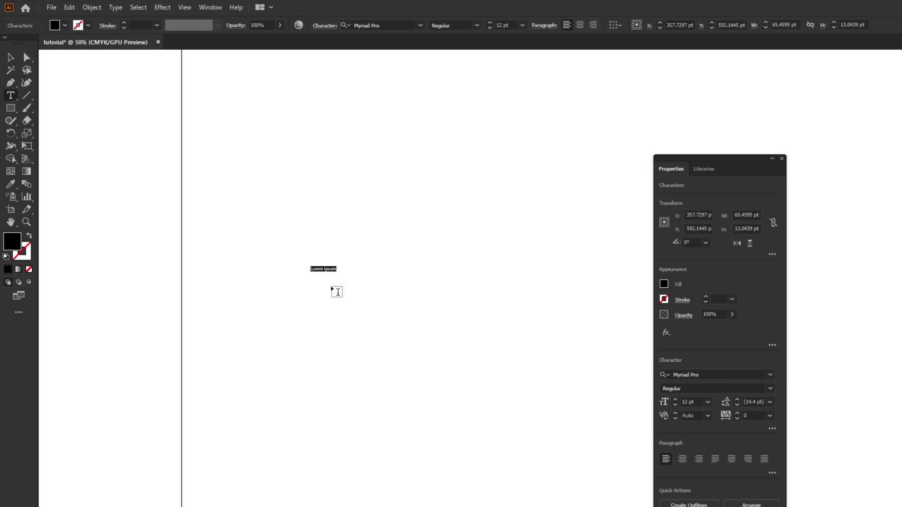
pyautogui.click(10, 57)
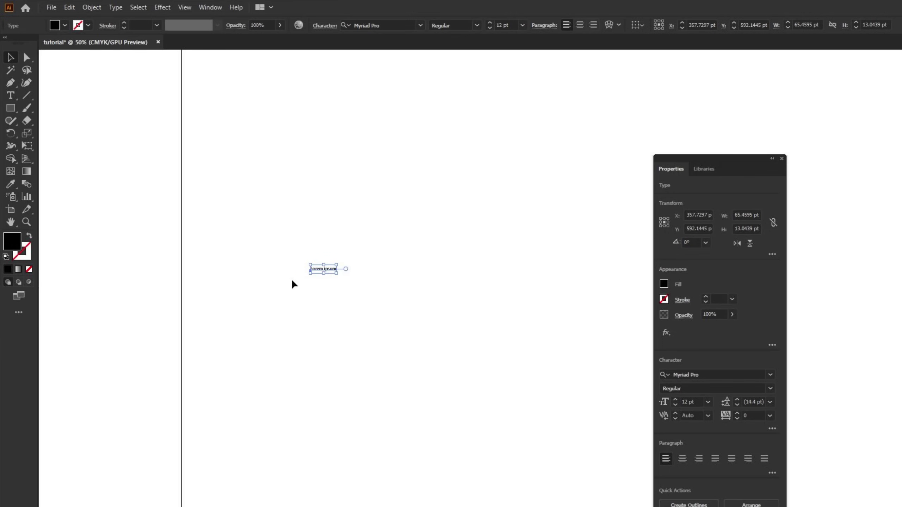
pyautogui.moveTo(320, 268); pyautogui.dragTo(336, 285)
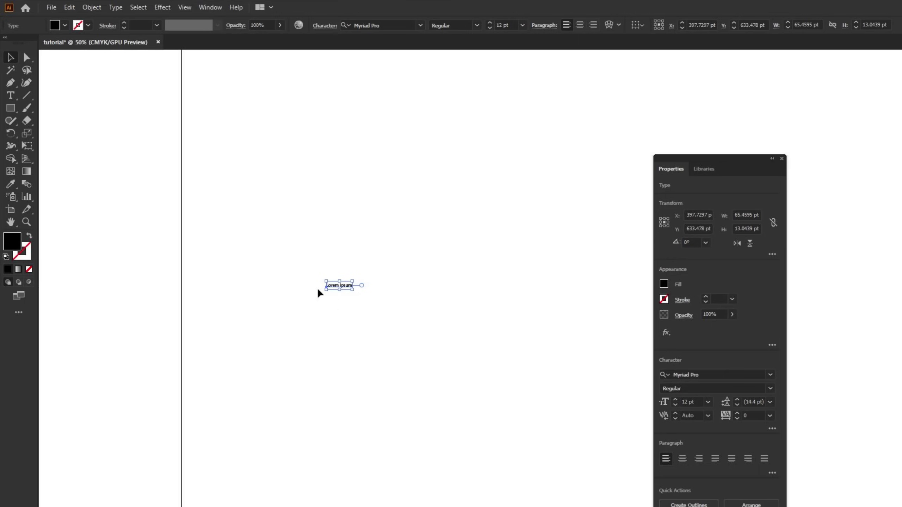
pyautogui.click(285, 200)
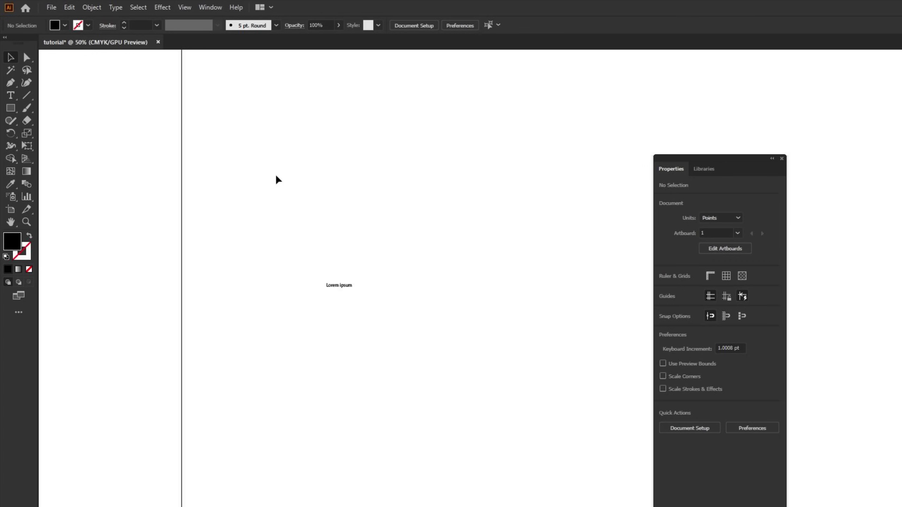
# Step: Select the Lorem ipsum text, set its font to Montserrat Black, and open its font style choices
pyautogui.moveTo(259, 164); pyautogui.dragTo(447, 375)
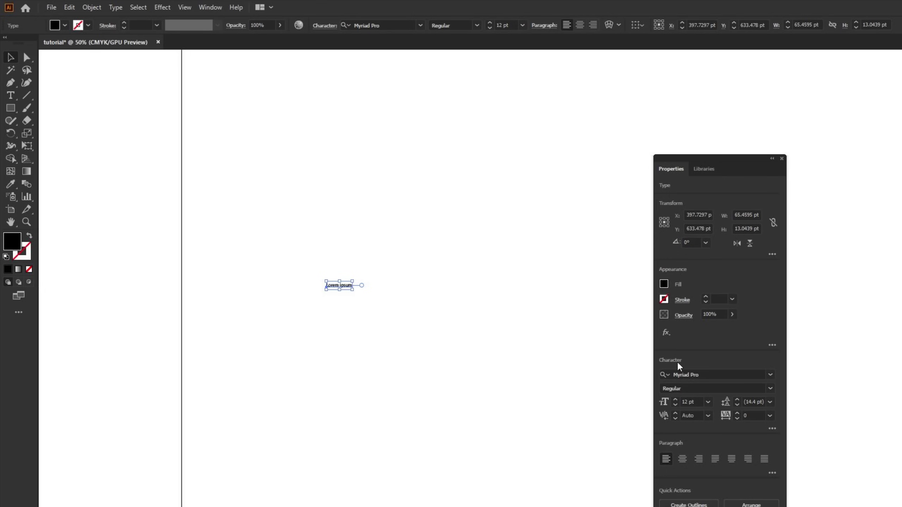
pyautogui.moveTo(471, 234); pyautogui.dragTo(626, 294)
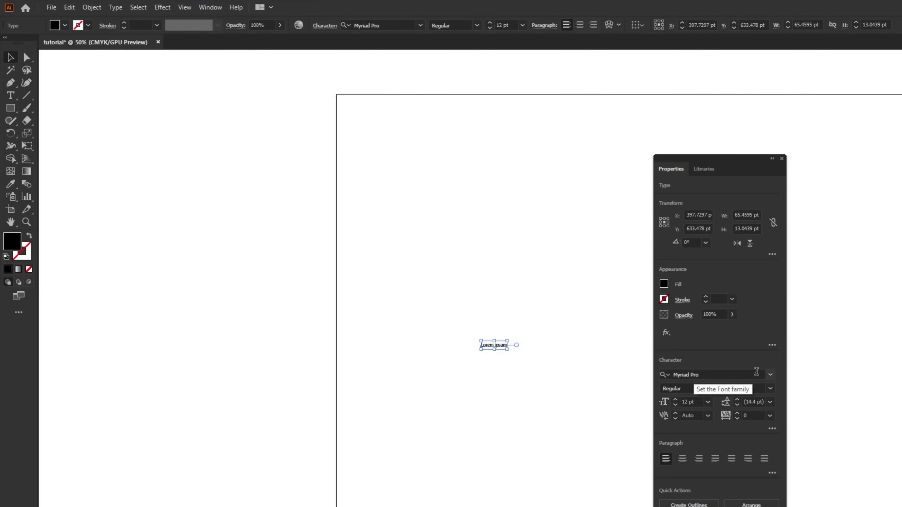
pyautogui.click(770, 375)
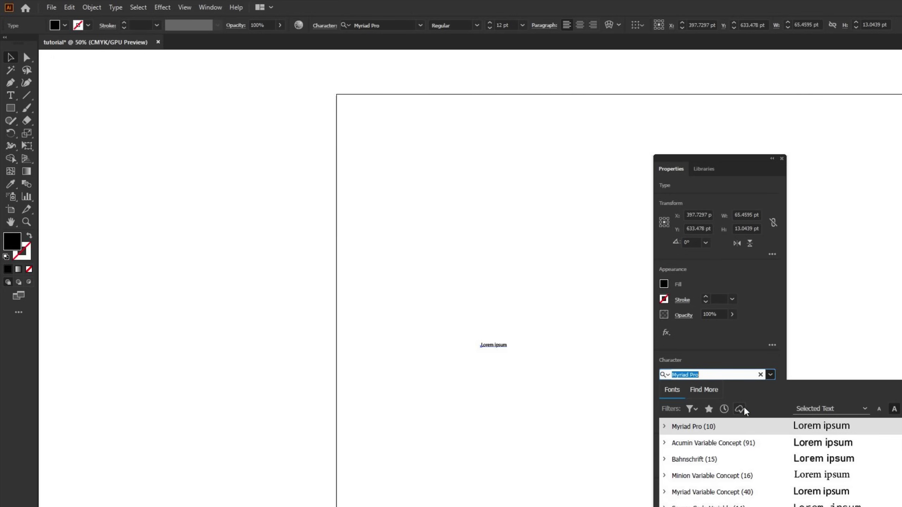
pyautogui.scroll(-7, 710, 460)
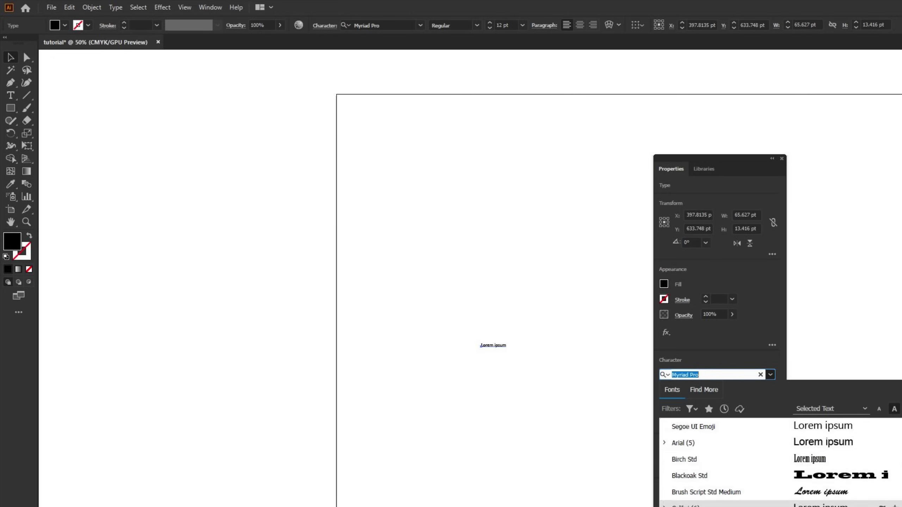
pyautogui.click(721, 374)
pyautogui.click(715, 375)
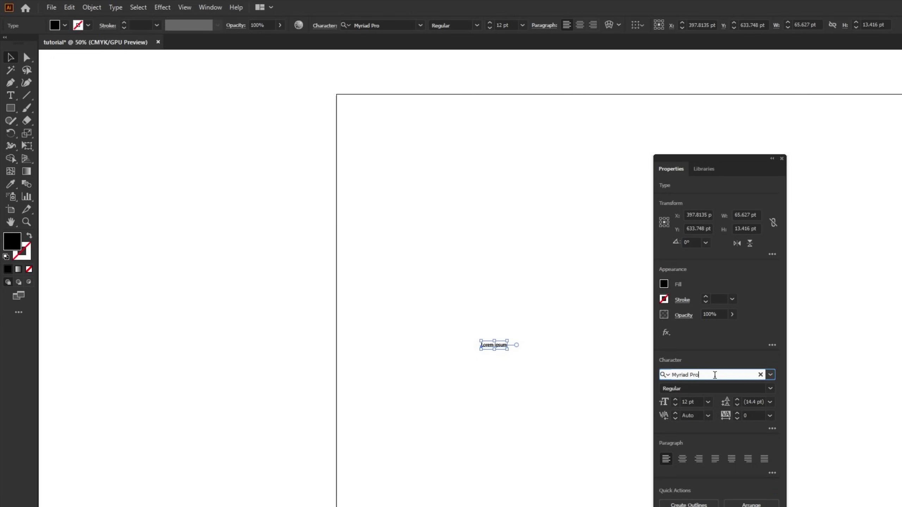
pyautogui.moveTo(719, 376); pyautogui.dragTo(635, 377)
pyautogui.write('Mont')
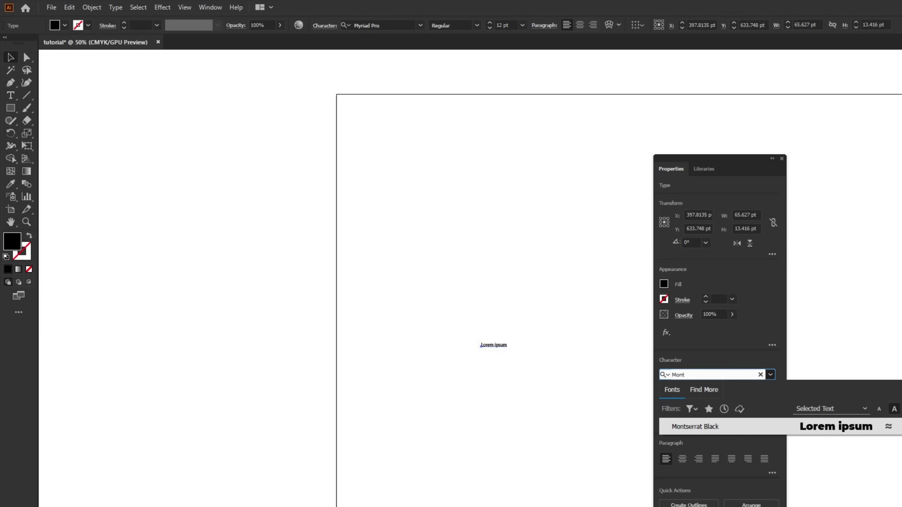
pyautogui.click(709, 430)
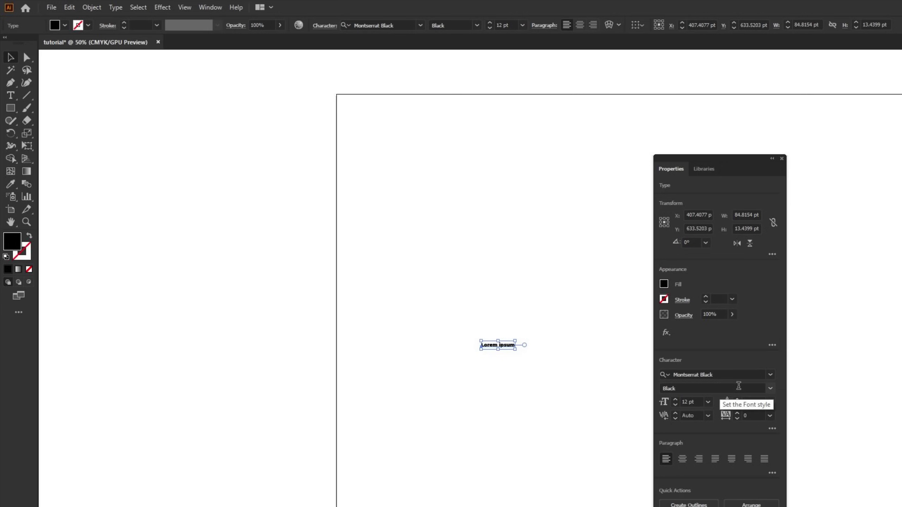
pyautogui.click(771, 388)
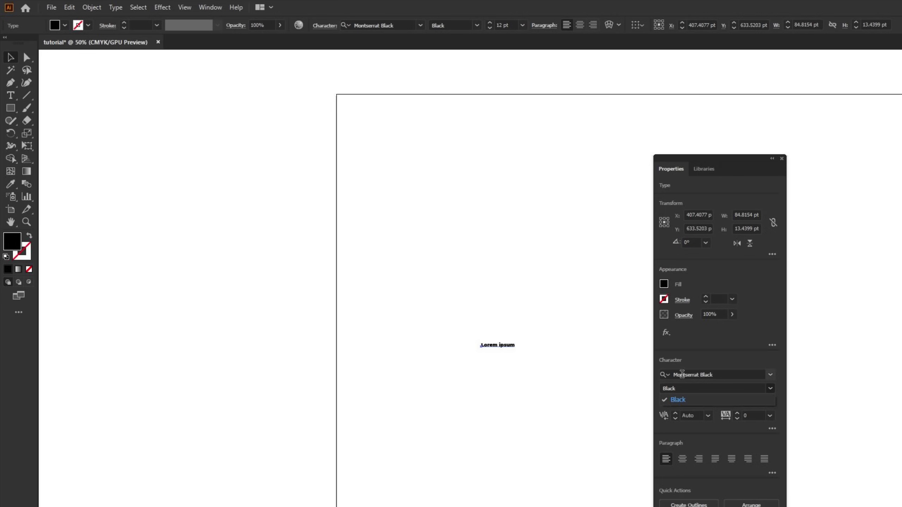
# Step: Close the font style choices and set the Lorem ipsum text's font size to 72 pt
pyautogui.click(715, 390)
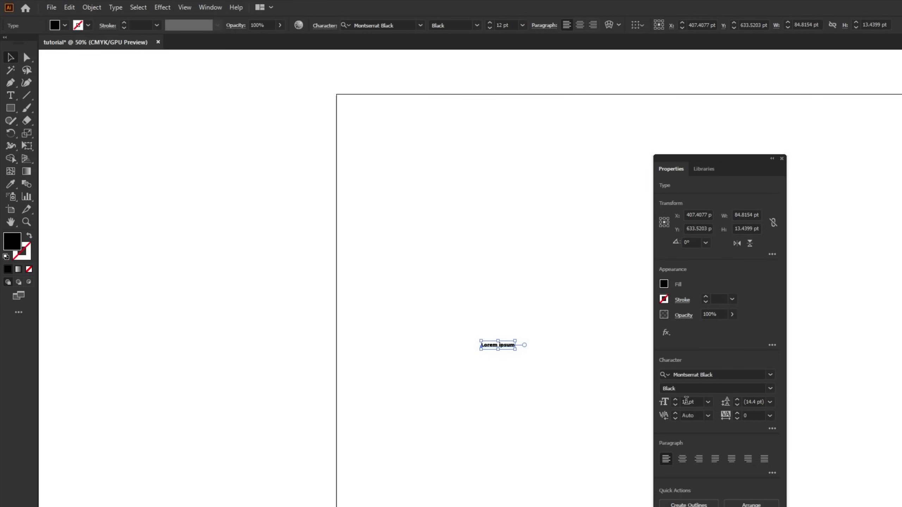
pyautogui.click(710, 402)
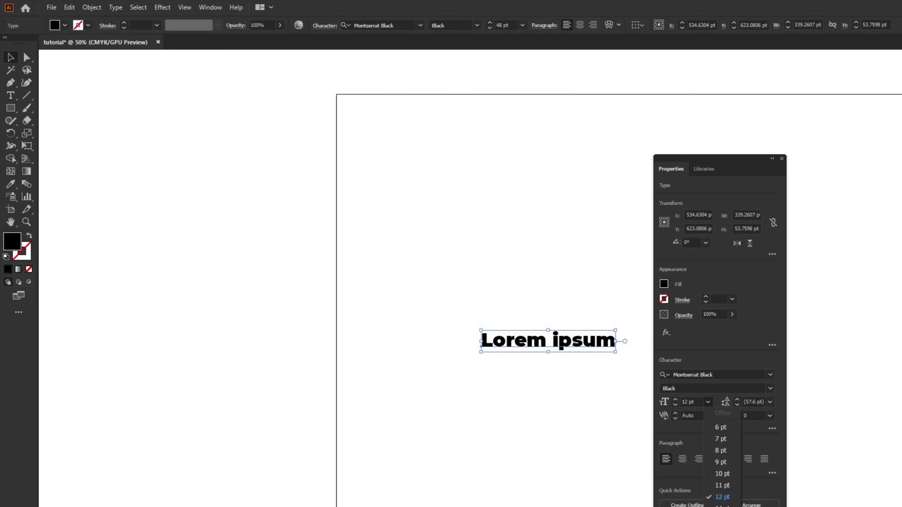
pyautogui.click(723, 506)
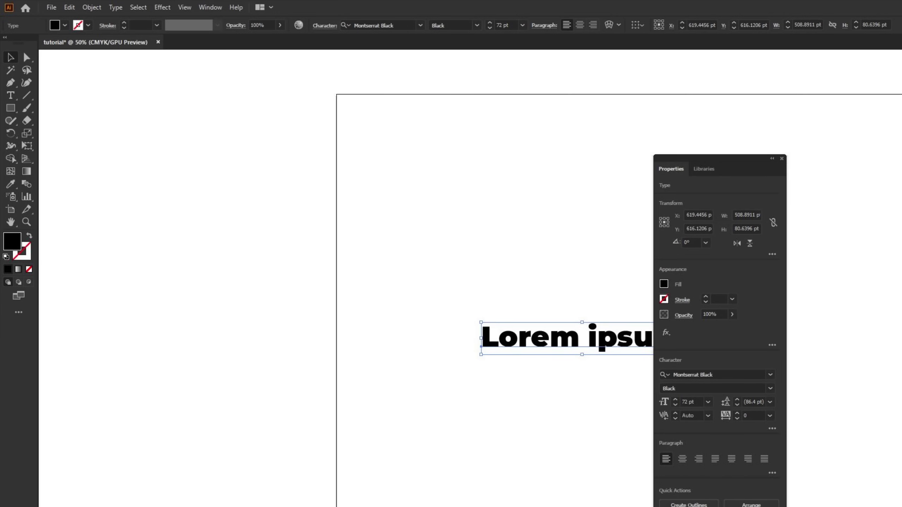
# Step: Raise the Lorem ipsum font size in 1 pt increments to 80 pt, and lower it the same way to 73 pt
pyautogui.click(675, 399)
pyautogui.click(675, 400)
pyautogui.click(676, 399)
pyautogui.click(675, 399)
pyautogui.click(675, 399)
pyautogui.click(676, 399)
pyautogui.click(675, 399)
pyautogui.click(675, 399)
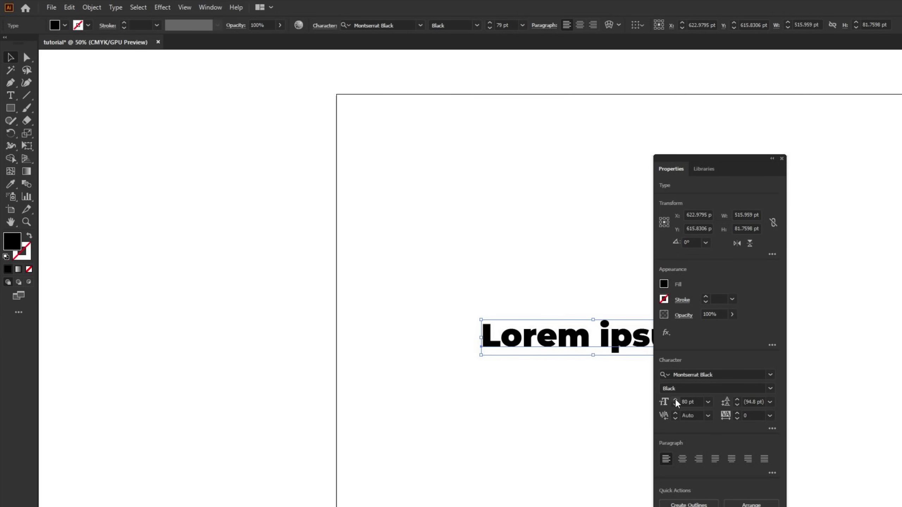
pyautogui.click(676, 405)
pyautogui.click(675, 404)
pyautogui.click(676, 404)
pyautogui.click(675, 405)
pyautogui.click(676, 405)
pyautogui.click(675, 405)
pyautogui.click(674, 405)
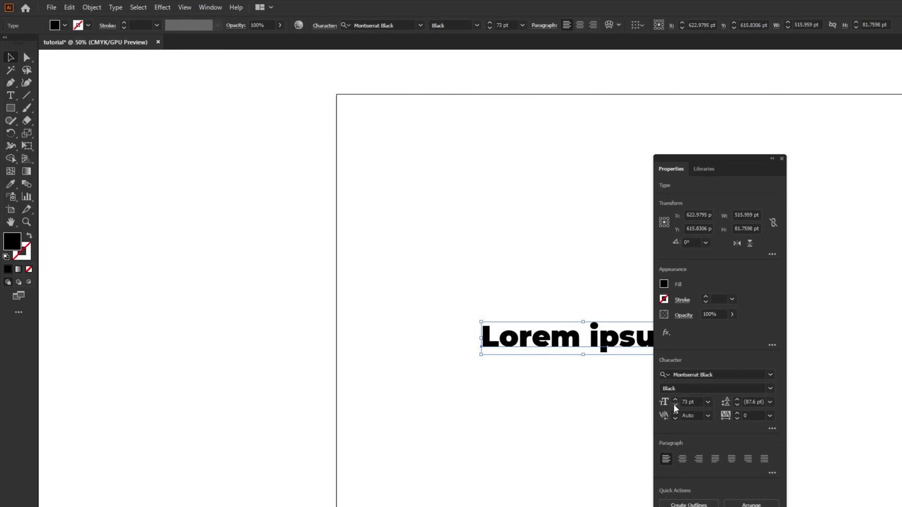
# Step: Set the font size of the Lorem ipsum text to 200 pt
pyautogui.moveTo(688, 402); pyautogui.dragTo(674, 405)
pyautogui.write('200')
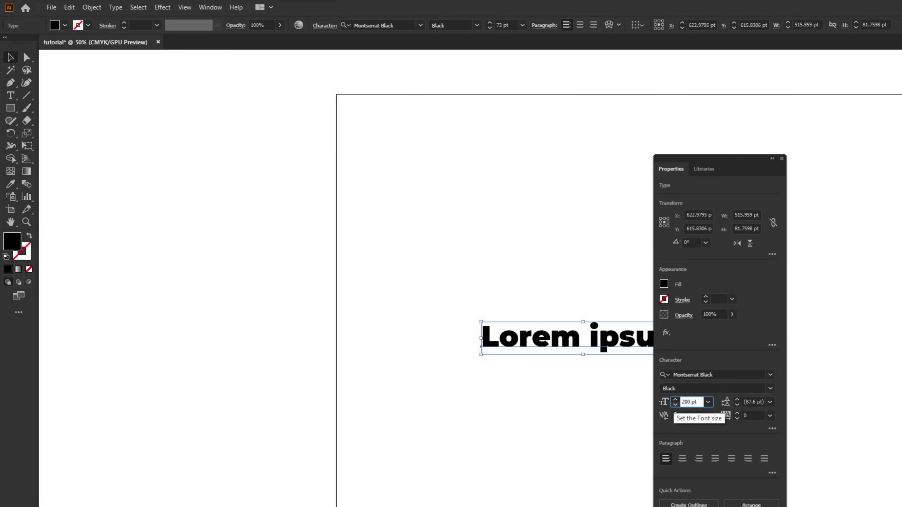
pyautogui.press('Return')
# Step: Break the text onto two lines before "ipsum" and move it about 104 pt right and 95 pt up
pyautogui.moveTo(566, 472); pyautogui.dragTo(454, 463)
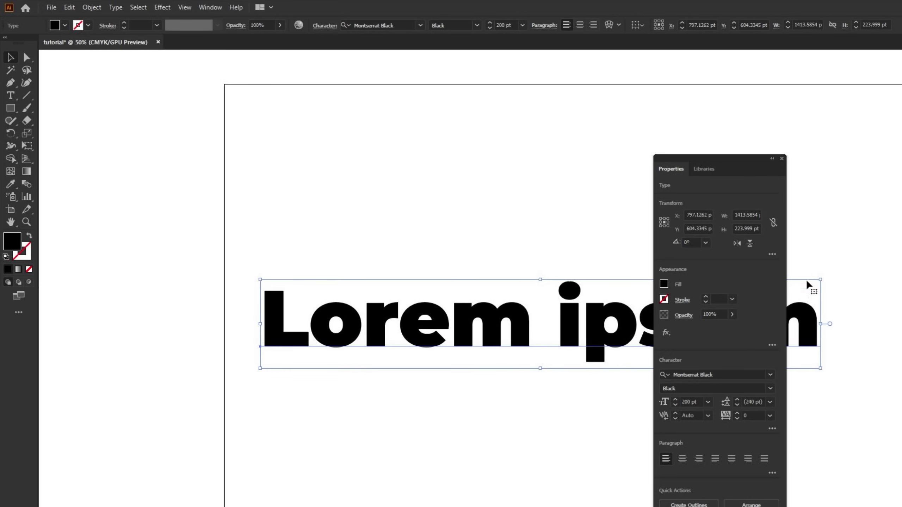
pyautogui.doubleClick(562, 324)
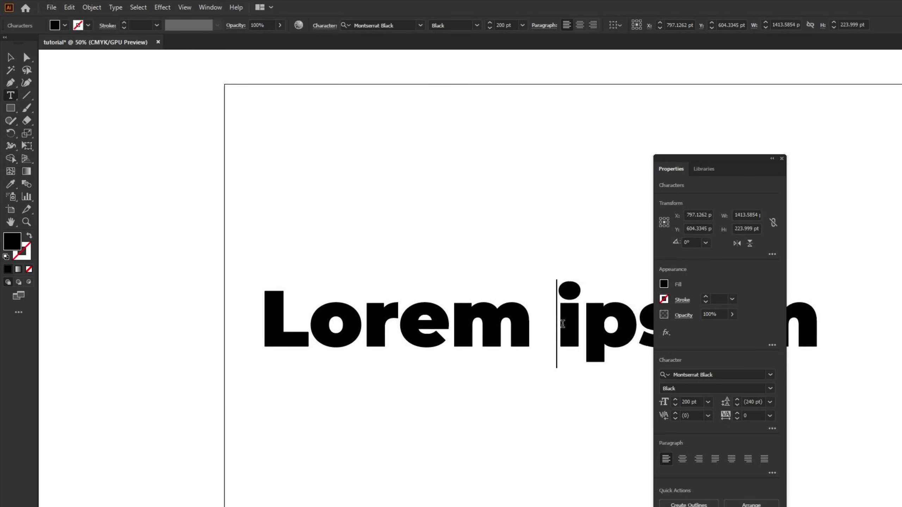
pyautogui.press('Return')
pyautogui.click(8, 58)
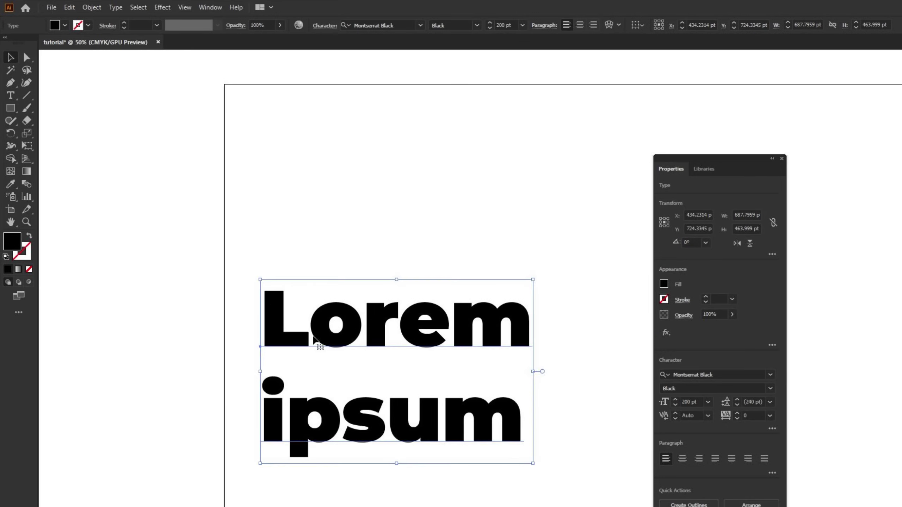
pyautogui.moveTo(305, 339); pyautogui.dragTo(347, 301)
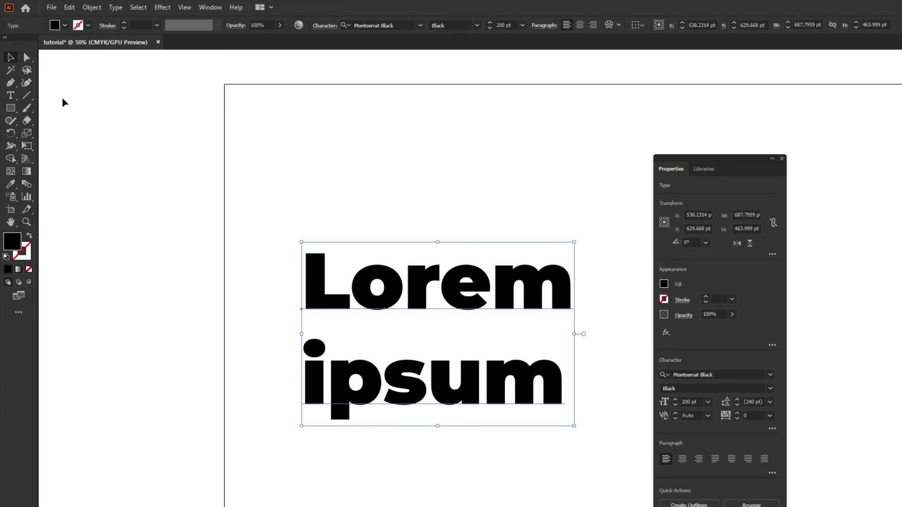
# Step: Try stretching the two-line text freely by its lower corner, and undo the change
pyautogui.moveTo(439, 424)
pyautogui.mouseDown()
pyautogui.moveTo(441, 498)
pyautogui.moveTo(444, 425)
pyautogui.mouseUp()
pyautogui.moveTo(575, 427); pyautogui.dragTo(608, 505)
pyautogui.hotkey('ctrl', 'z')
# Step: Scale the two-line text up proportionally until it measures about 836 × 564 pt
pyautogui.moveTo(438, 426)
pyautogui.mouseDown()
pyautogui.moveTo(433, 479)
pyautogui.moveTo(438, 441)
pyautogui.mouseUp()
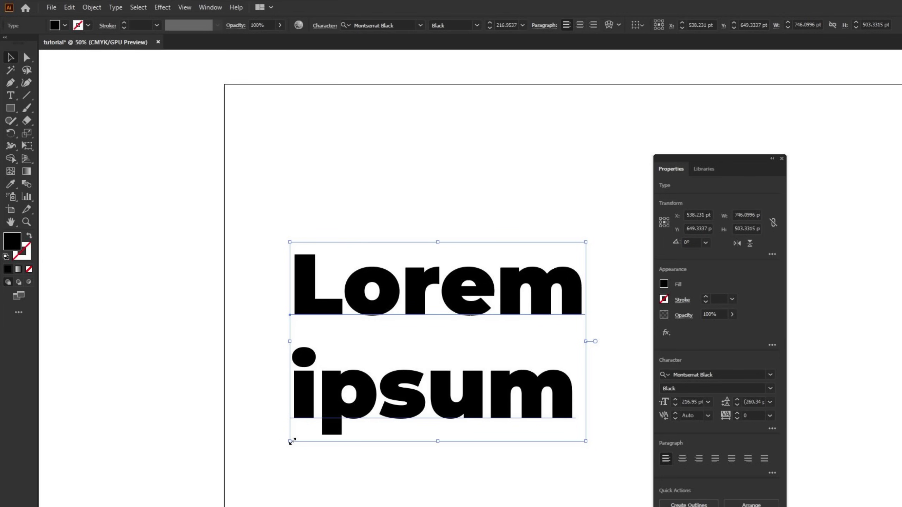
pyautogui.moveTo(437, 441); pyautogui.dragTo(441, 506)
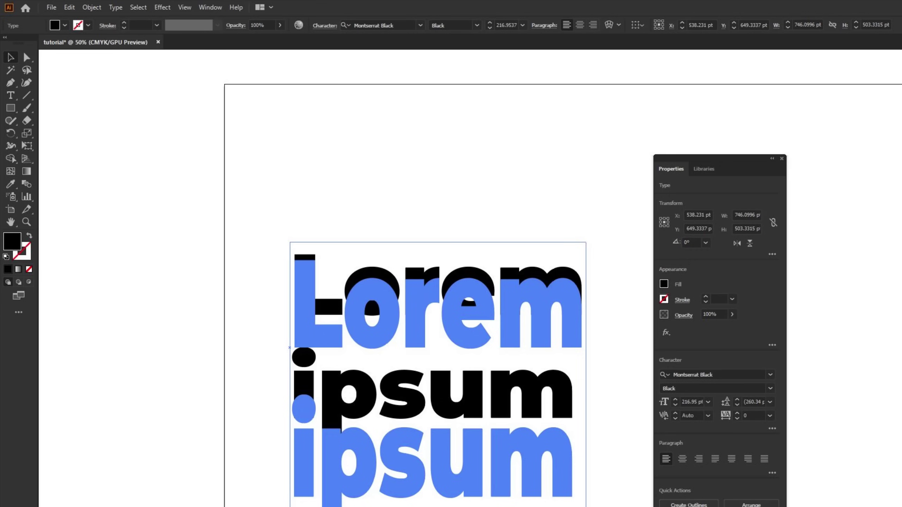
pyautogui.moveTo(441, 506)
pyautogui.mouseDown()
pyautogui.moveTo(448, 487)
pyautogui.moveTo(450, 502)
pyautogui.mouseUp()
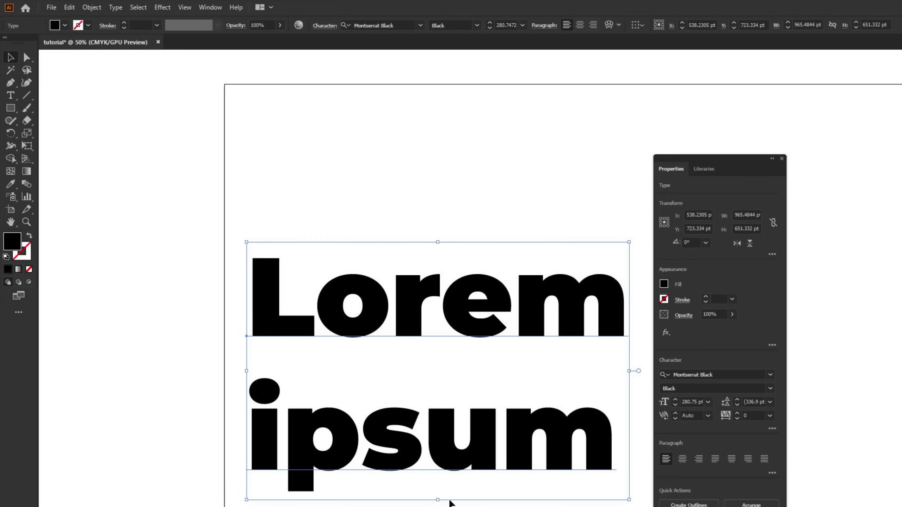
pyautogui.moveTo(246, 500); pyautogui.dragTo(299, 506)
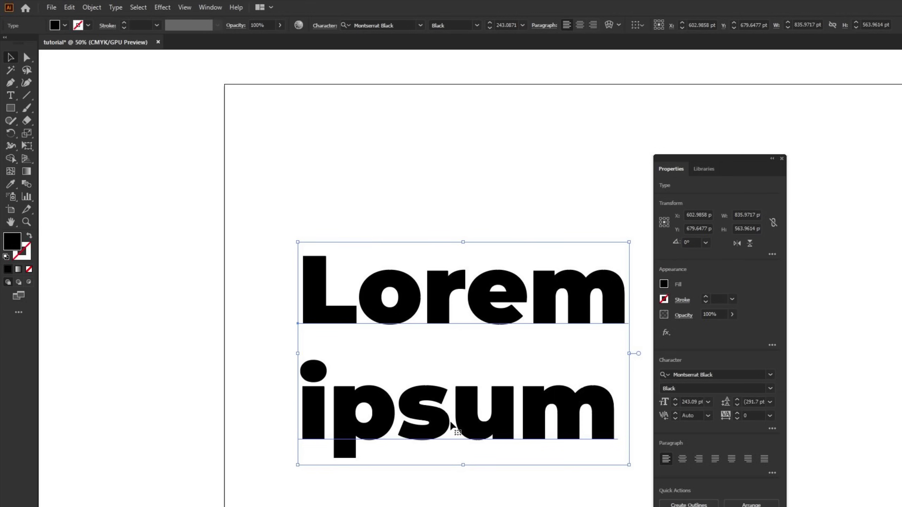
# Step: Replace the placeholder text with "Edit" on the first line and "Mode" on the second, and deselect it
pyautogui.doubleClick(472, 412)
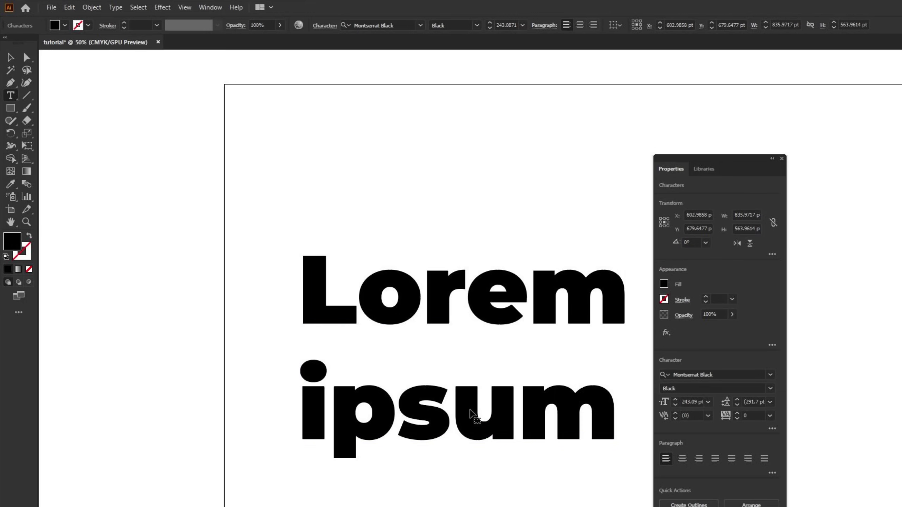
pyautogui.click(506, 295)
pyautogui.moveTo(615, 415); pyautogui.dragTo(300, 291)
pyautogui.write('Edit')
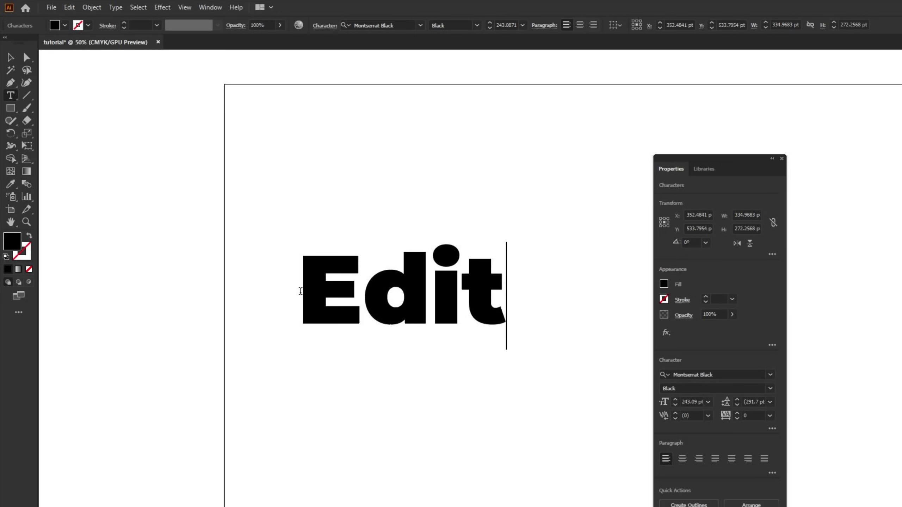
pyautogui.press('Return')
pyautogui.write('Mode')
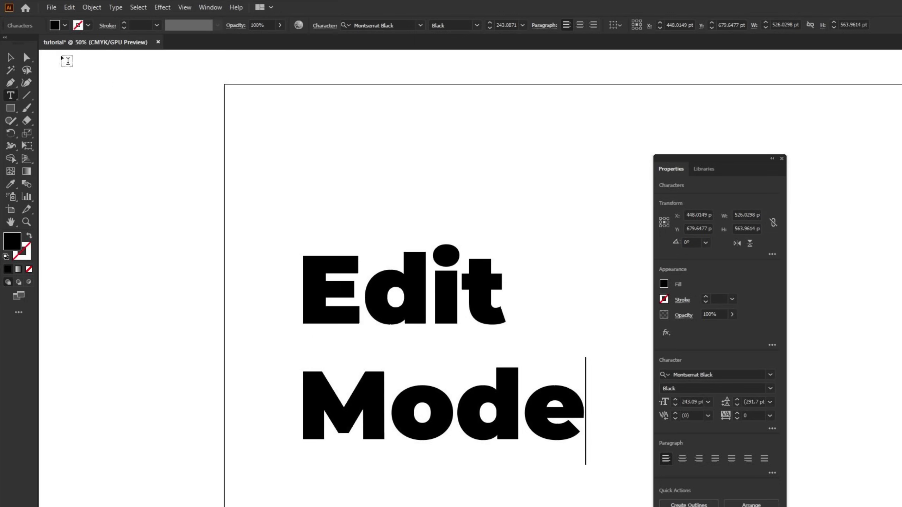
pyautogui.click(12, 58)
pyautogui.click(388, 172)
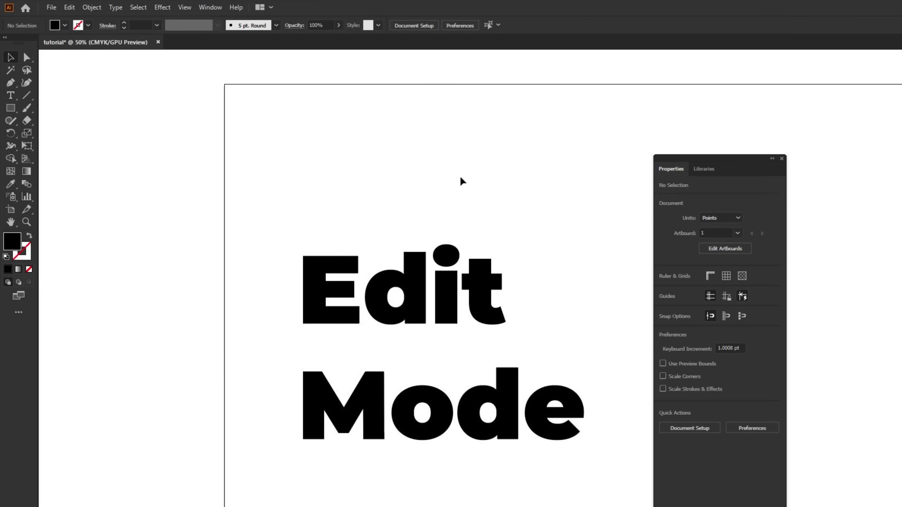
# Step: Highlight the characters of the Edit Mode text with the Type tool, and return to the Selection tool
pyautogui.click(11, 99)
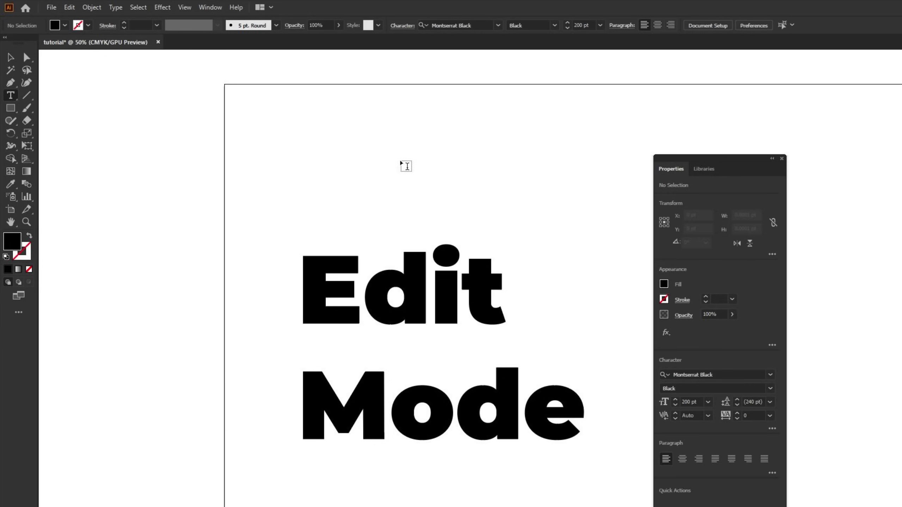
pyautogui.click(432, 285)
pyautogui.moveTo(334, 290); pyautogui.dragTo(569, 430)
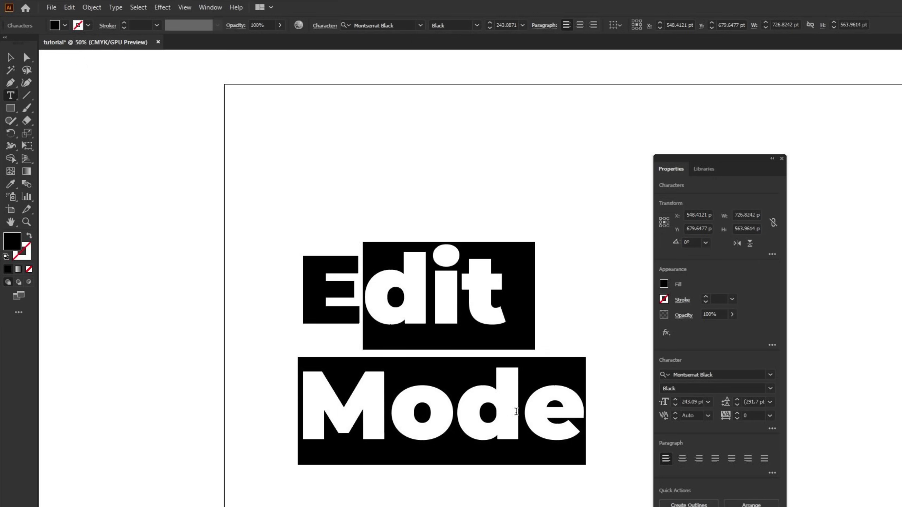
pyautogui.click(14, 60)
# Step: Move the Edit Mode text object up near the artboard's upper edge, and back down to about X 526, Y 638 pt
pyautogui.moveTo(447, 313); pyautogui.dragTo(448, 205)
pyautogui.moveTo(483, 326); pyautogui.dragTo(446, 295)
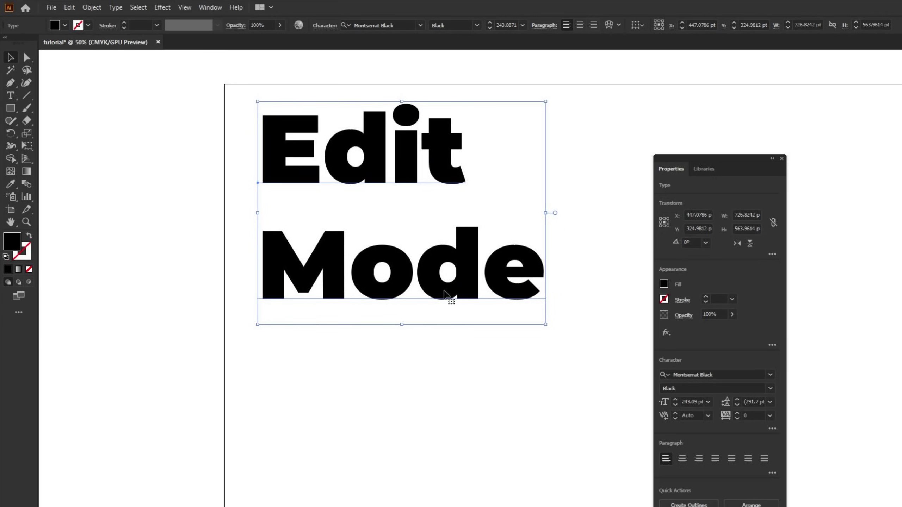
pyautogui.moveTo(467, 298); pyautogui.dragTo(501, 409)
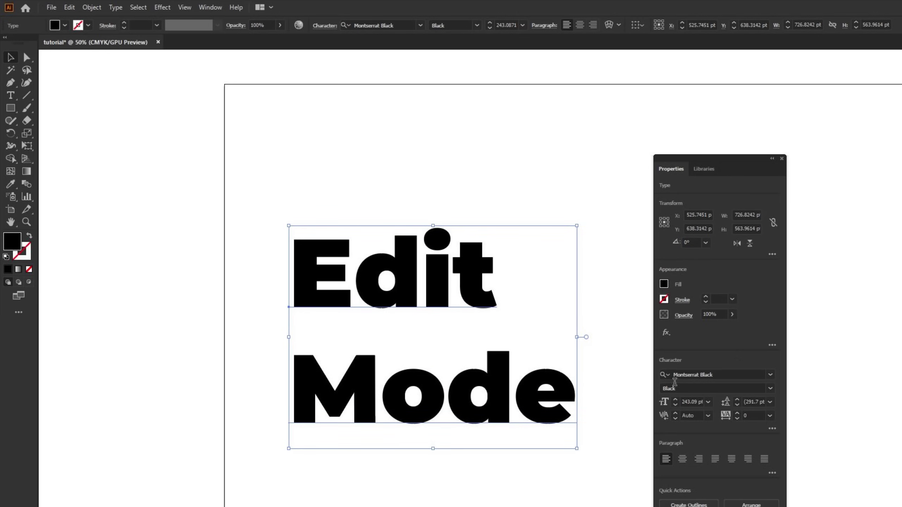
# Step: Shift the floating Properties panel slightly, and tighten the Edit Mode text's leading to 225 pt
pyautogui.moveTo(710, 155); pyautogui.dragTo(694, 142)
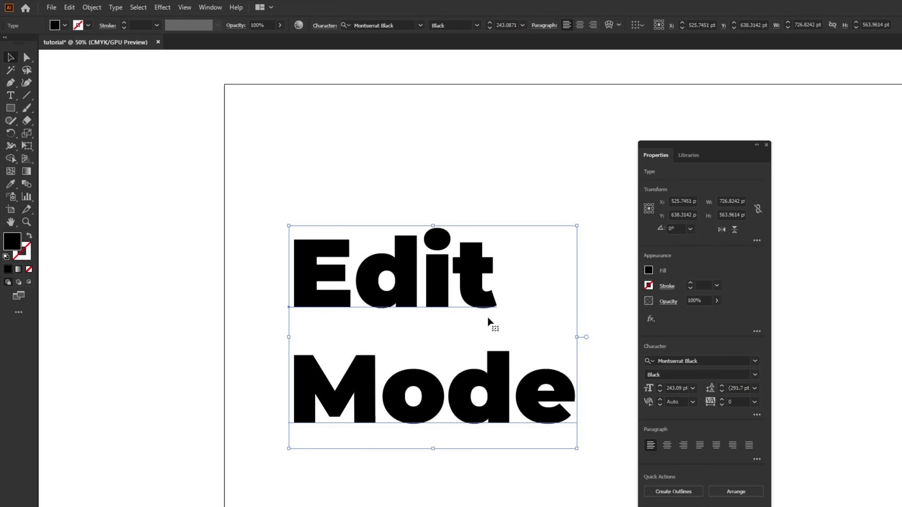
pyautogui.click(722, 391)
pyautogui.click(722, 391)
pyautogui.click(722, 391)
pyautogui.click(722, 391)
pyautogui.click(722, 391)
pyautogui.click(722, 392)
pyautogui.click(722, 391)
pyautogui.doubleClick(736, 390)
pyautogui.moveTo(736, 390)
pyautogui.mouseDown()
pyautogui.moveTo(721, 392)
pyautogui.moveTo(730, 389)
pyautogui.mouseUp()
pyautogui.write('2')
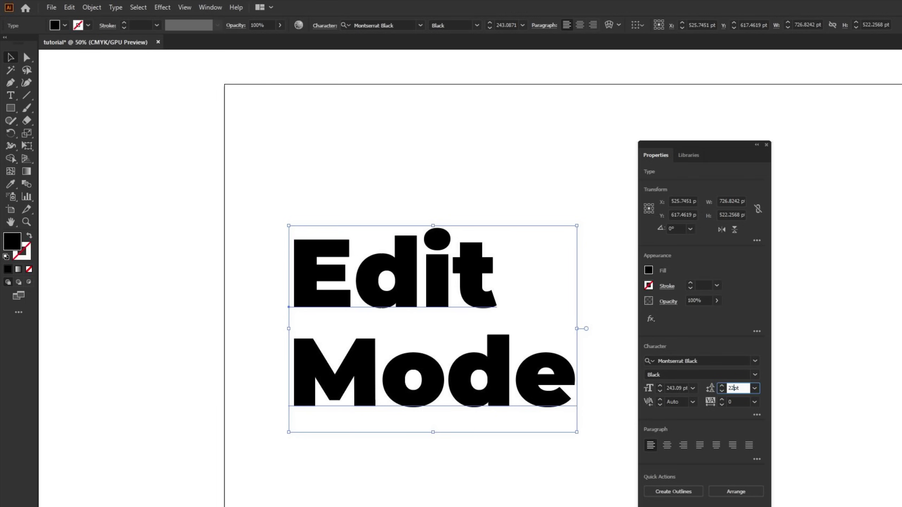
pyautogui.write('5')
pyautogui.press('Return')
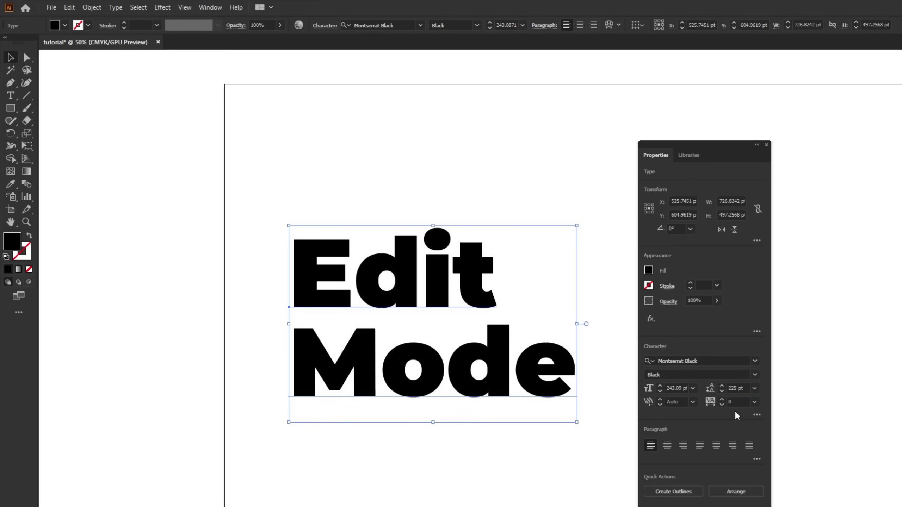
# Step: Move the Edit Mode text about 28 pt to the left, and preview a tracking of -100 without applying it
pyautogui.moveTo(449, 282); pyautogui.dragTo(445, 284)
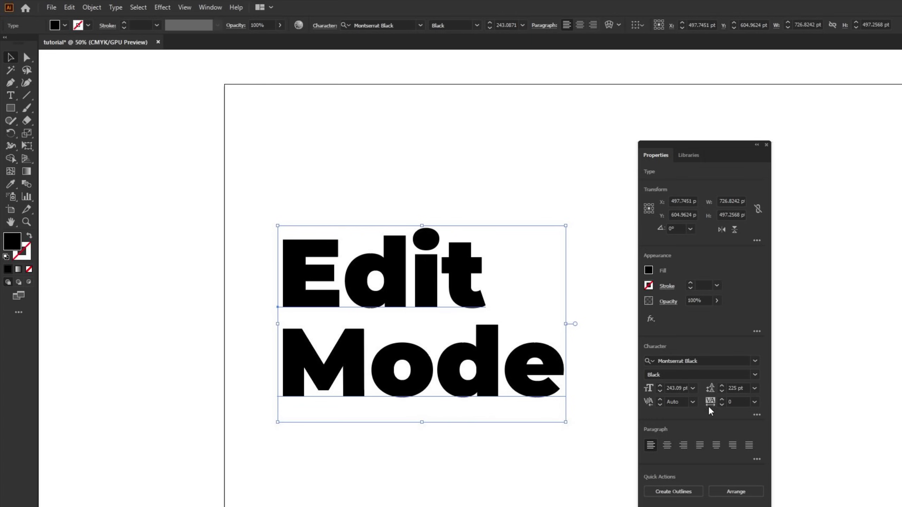
pyautogui.click(754, 402)
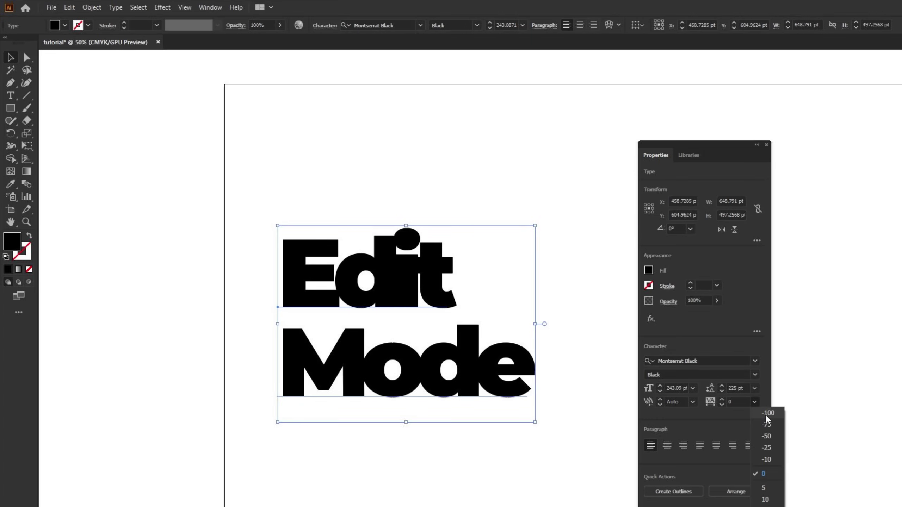
pyautogui.click(718, 346)
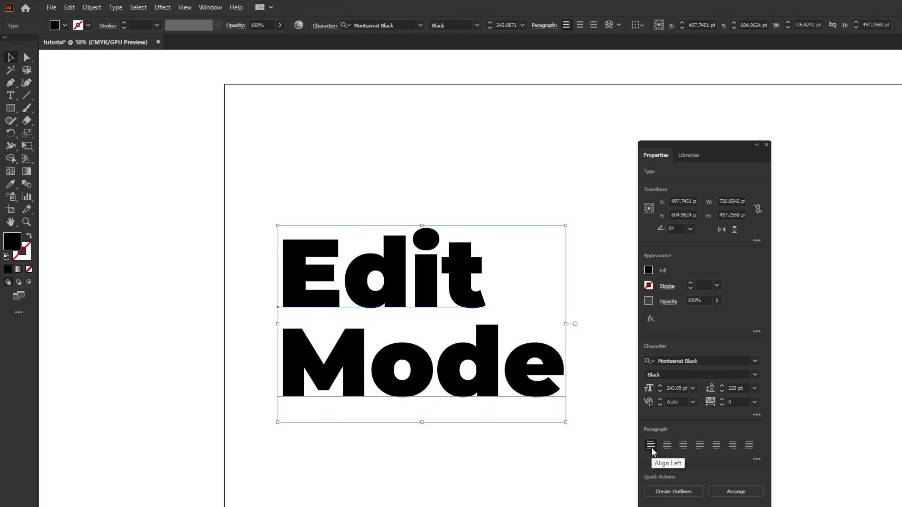
# Step: Try centre and right paragraph alignment on the Edit Mode text, restore left alignment, and move the text back into place
pyautogui.click(666, 446)
pyautogui.moveTo(334, 355); pyautogui.dragTo(491, 371)
pyautogui.click(683, 445)
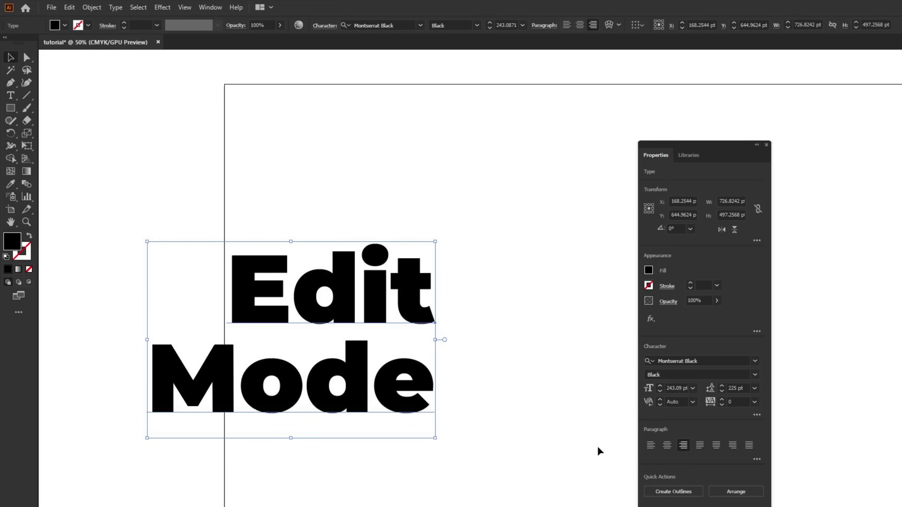
pyautogui.click(651, 445)
pyautogui.moveTo(598, 388); pyautogui.dragTo(441, 378)
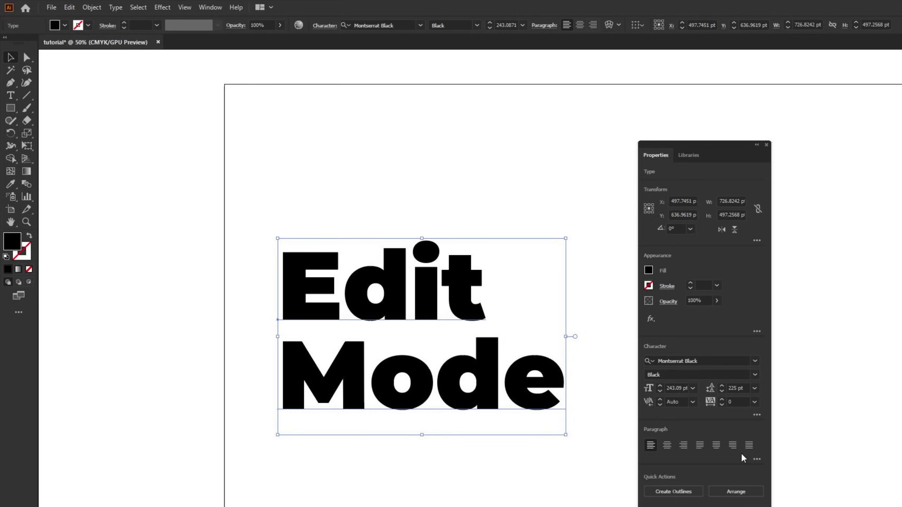
# Step: Move the Edit Mode text around the artboard and off past its left edge, and deselect it
pyautogui.moveTo(488, 391); pyautogui.dragTo(454, 255)
pyautogui.click(524, 358)
pyautogui.moveTo(509, 216); pyautogui.dragTo(453, 277)
pyautogui.moveTo(403, 284); pyautogui.dragTo(152, 288)
pyautogui.click(336, 289)
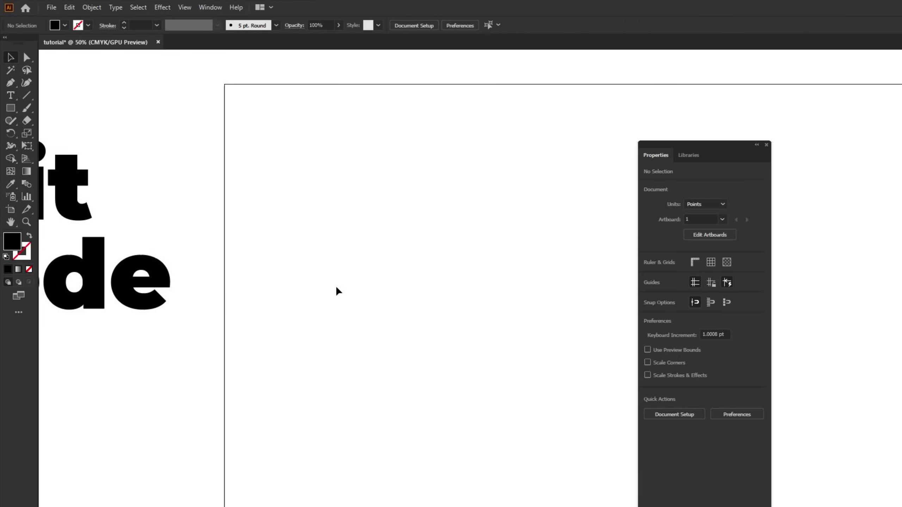
# Step: Pan around the canvas with the Hand tool to examine the artboard and the text beside it
pyautogui.moveTo(433, 281); pyautogui.dragTo(734, 506)
pyautogui.moveTo(464, 506); pyautogui.dragTo(495, 271)
pyautogui.moveTo(494, 449); pyautogui.dragTo(542, 283)
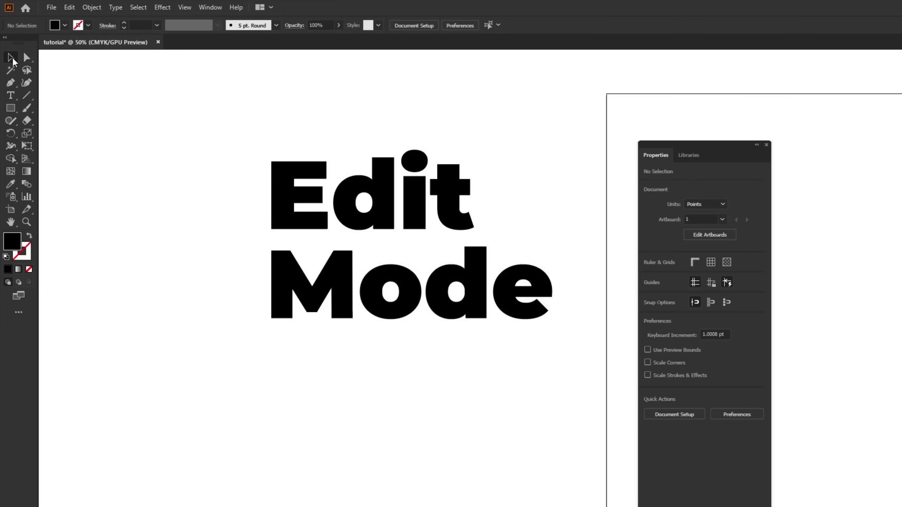
pyautogui.click(11, 58)
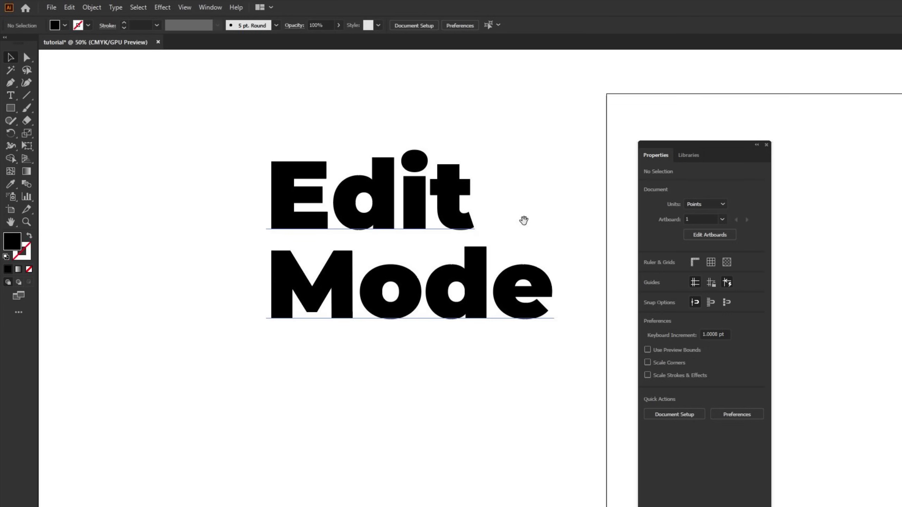
pyautogui.moveTo(605, 137); pyautogui.dragTo(318, 345)
pyautogui.moveTo(499, 491); pyautogui.dragTo(291, 228)
pyautogui.moveTo(540, 320); pyautogui.dragTo(329, 322)
pyautogui.moveTo(85, 278); pyautogui.dragTo(362, 265)
pyautogui.moveTo(232, 77); pyautogui.dragTo(413, 494)
# Step: Reposition the Edit Mode text outside the artboard's left edge, with its top roughly level with the artboard's top edge
pyautogui.moveTo(323, 388); pyautogui.dragTo(352, 344)
pyautogui.moveTo(372, 375); pyautogui.dragTo(367, 294)
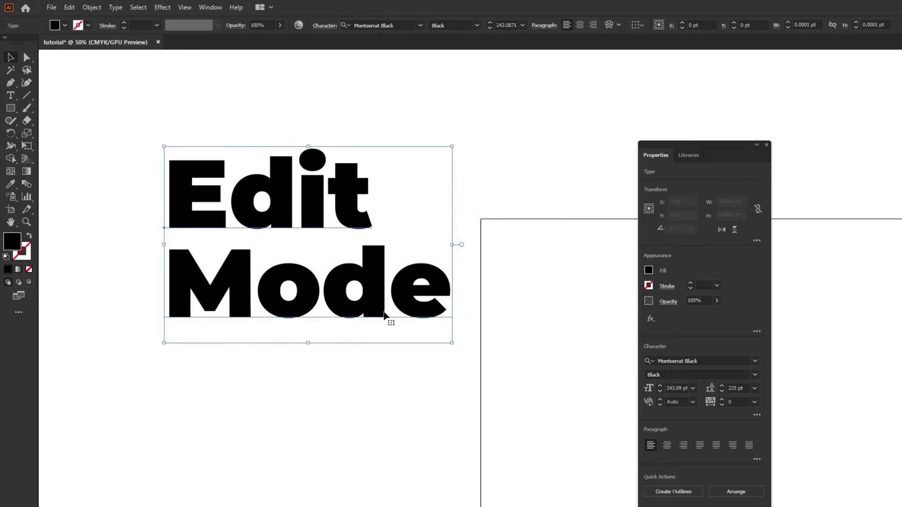
pyautogui.click(572, 404)
pyautogui.moveTo(328, 236); pyautogui.dragTo(328, 243)
pyautogui.moveTo(323, 233); pyautogui.dragTo(357, 320)
pyautogui.moveTo(385, 350); pyautogui.dragTo(337, 334)
pyautogui.moveTo(348, 333); pyautogui.dragTo(363, 333)
pyautogui.moveTo(363, 347)
pyautogui.mouseDown()
pyautogui.moveTo(357, 332)
pyautogui.moveTo(380, 346)
pyautogui.mouseUp()
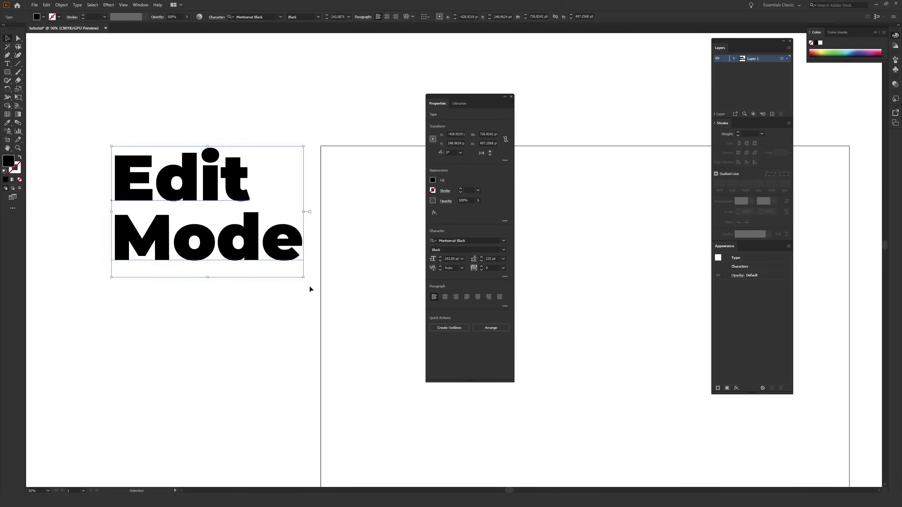
# Step: Paste a copy of the Edit Mode text, move it below the original, and delete the copy
pyautogui.hotkey('ctrl', 'v')
pyautogui.moveTo(384, 219); pyautogui.dragTo(392, 325)
pyautogui.moveTo(393, 330); pyautogui.dragTo(305, 337)
pyautogui.moveTo(359, 350); pyautogui.dragTo(291, 355)
pyautogui.moveTo(325, 366); pyautogui.dragTo(279, 355)
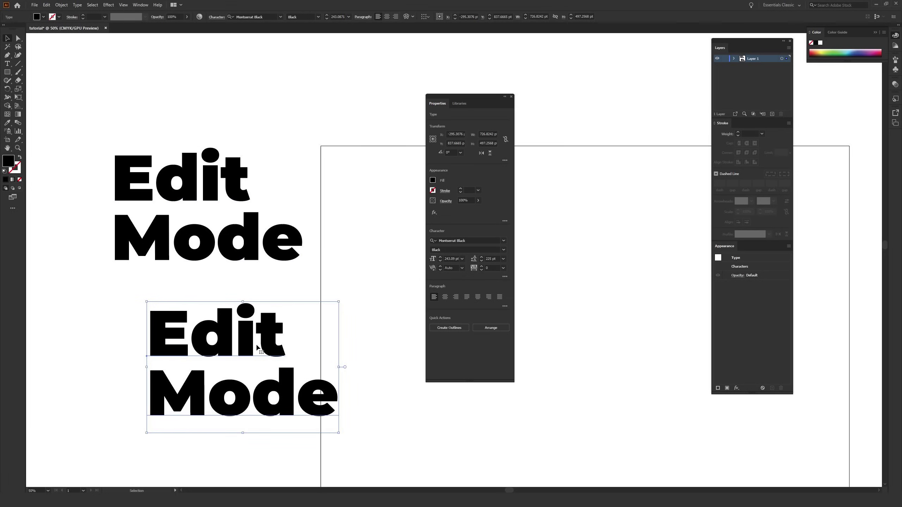
pyautogui.press('Delete')
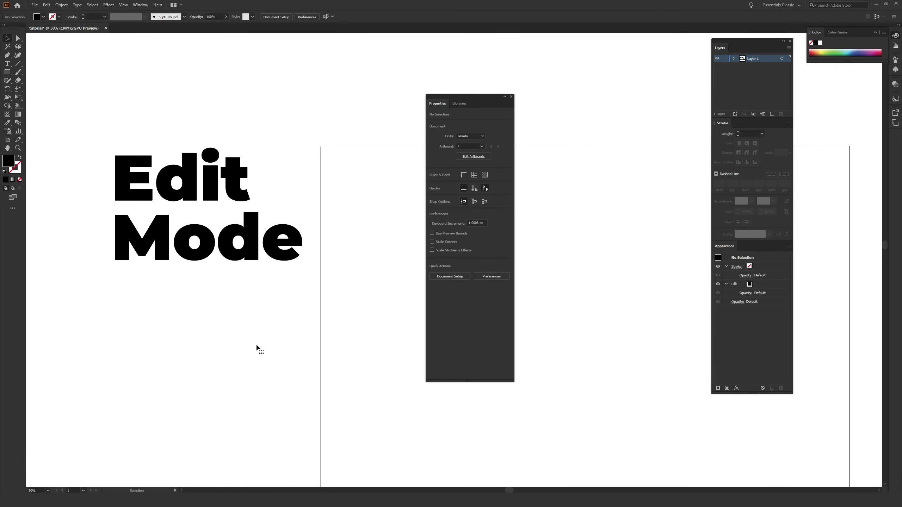
# Step: Duplicate the Edit Mode text directly below the original by moving a copy of it, and delete the duplicate
pyautogui.hotkey('ctrl', 'a')
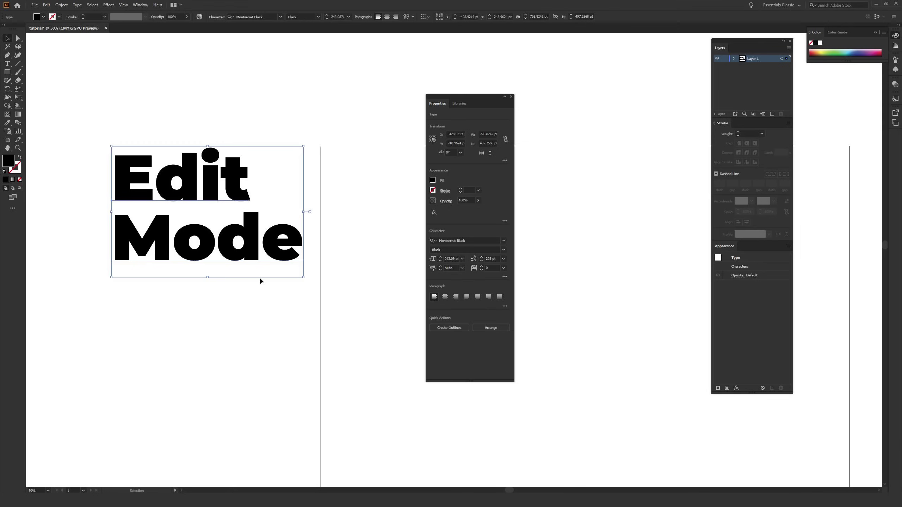
pyautogui.keyDown('alt'); pyautogui.moveTo(252, 230); pyautogui.dragTo(240, 362); pyautogui.keyUp('alt')
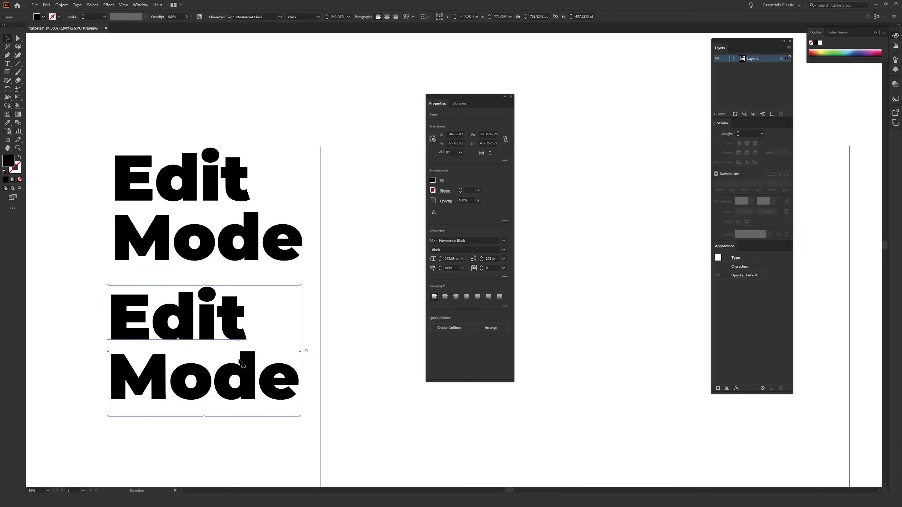
pyautogui.press('Delete')
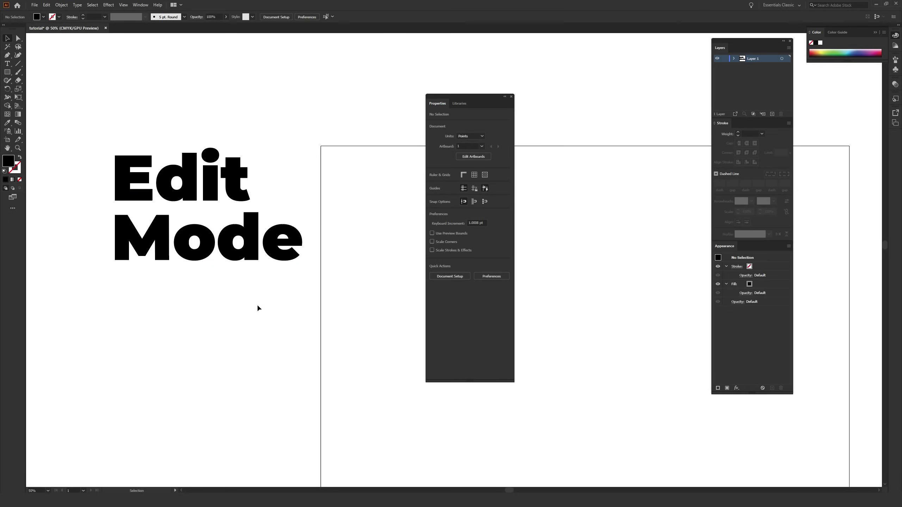
# Step: Draw a wide rectangle about 799 × 313 pt in the artboard's upper area and a tall one about 159 × 379 pt below it
pyautogui.press('space')
pyautogui.moveTo(368, 324); pyautogui.dragTo(160, 257)
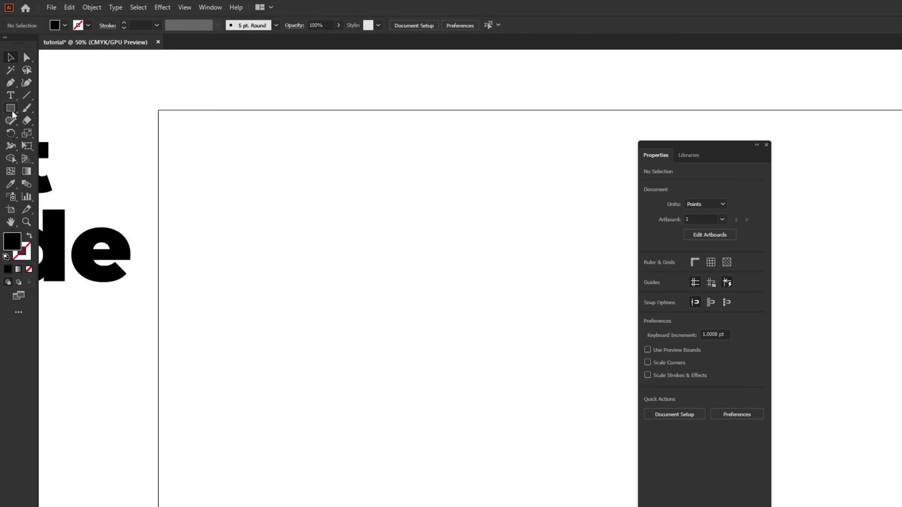
pyautogui.click(11, 111)
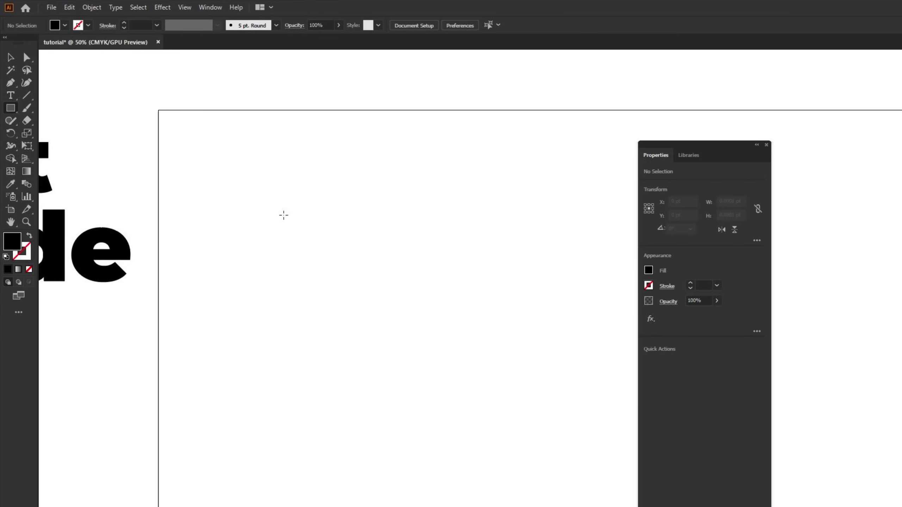
pyautogui.moveTo(216, 165); pyautogui.dragTo(533, 289)
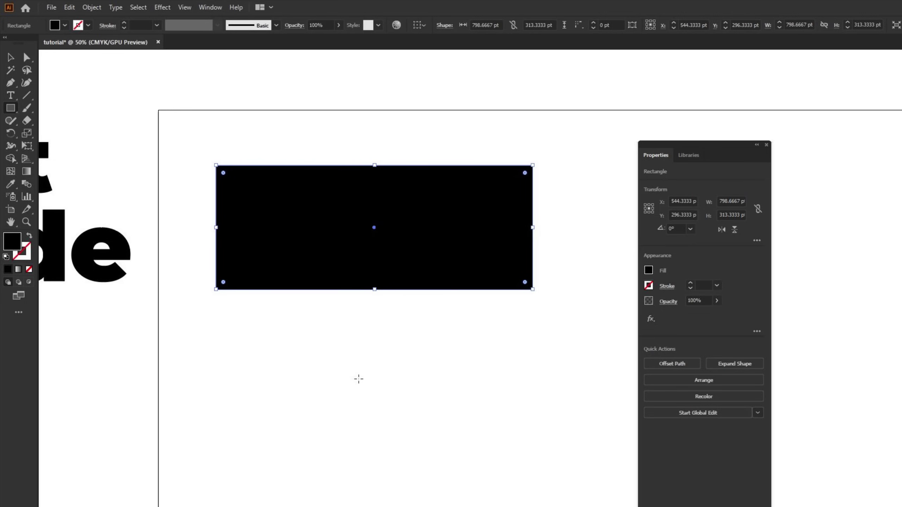
pyautogui.moveTo(274, 324)
pyautogui.mouseDown()
pyautogui.moveTo(318, 469)
pyautogui.moveTo(338, 473)
pyautogui.mouseUp()
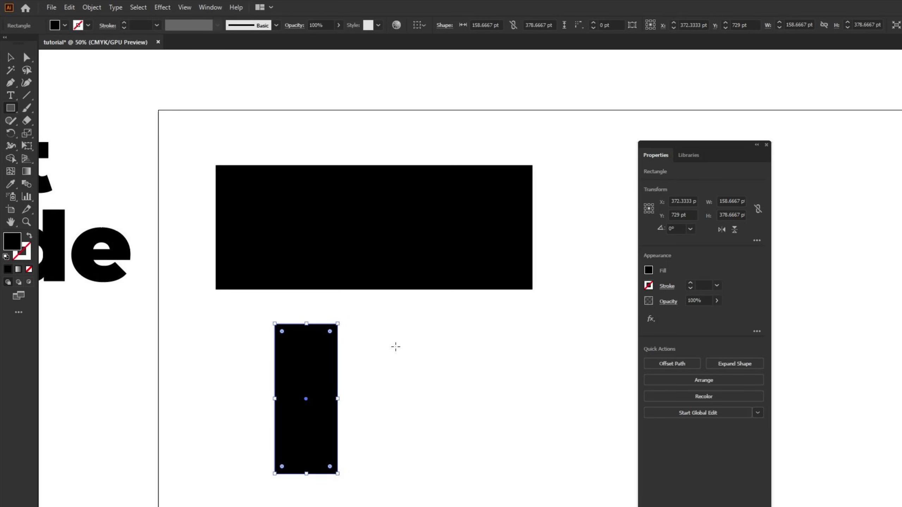
# Step: Draw a square about 285 pt wide beside the tall rectangle and move it above the wide rectangle, across the artboard's top edge
pyautogui.moveTo(395, 340); pyautogui.dragTo(500, 458)
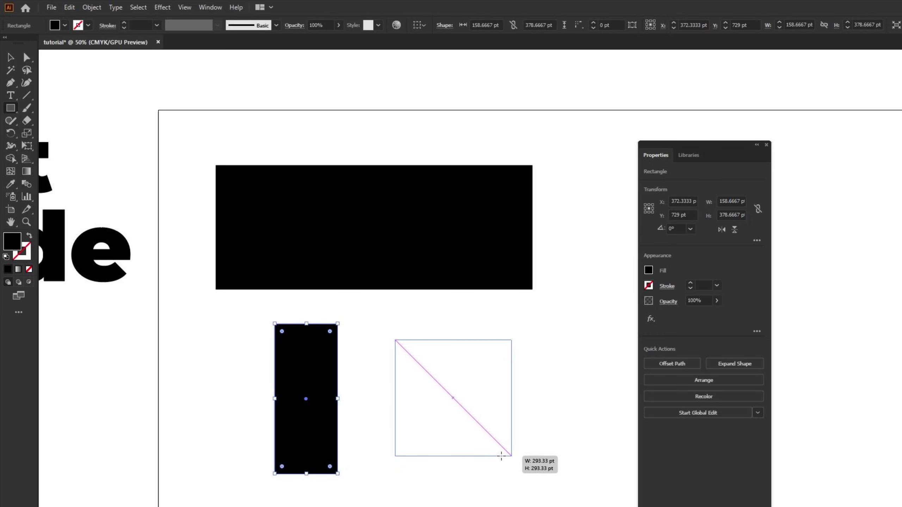
pyautogui.moveTo(502, 457); pyautogui.dragTo(505, 452)
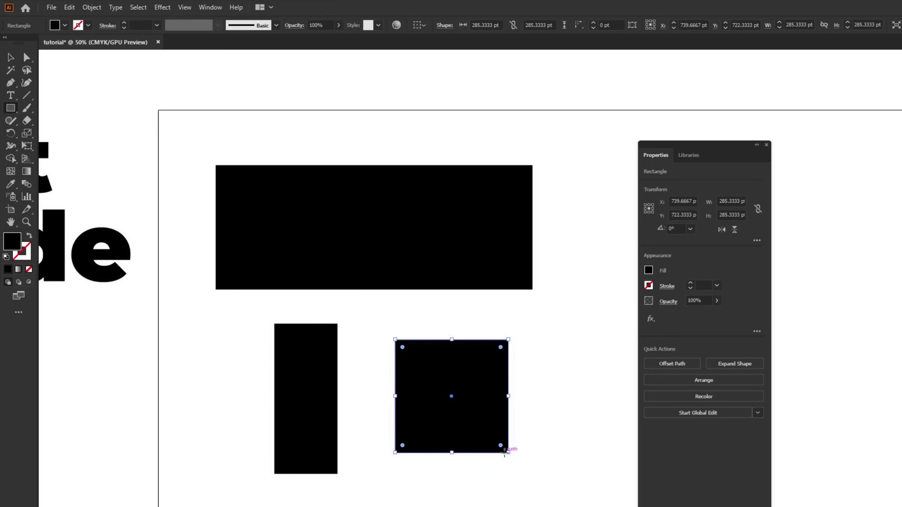
pyautogui.click(11, 57)
pyautogui.moveTo(417, 413); pyautogui.dragTo(368, 115)
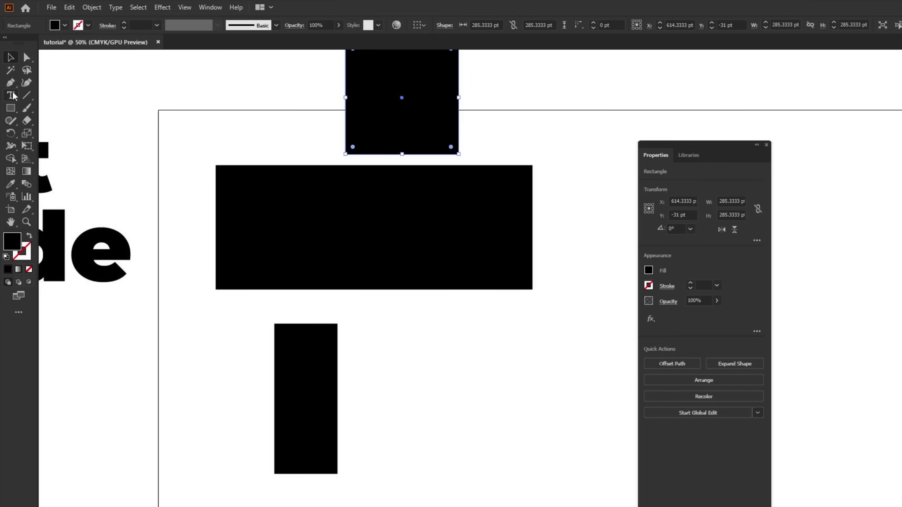
# Step: Draw a square about 264 × 264 pt outward from its centre, beside the tall rectangle
pyautogui.click(11, 111)
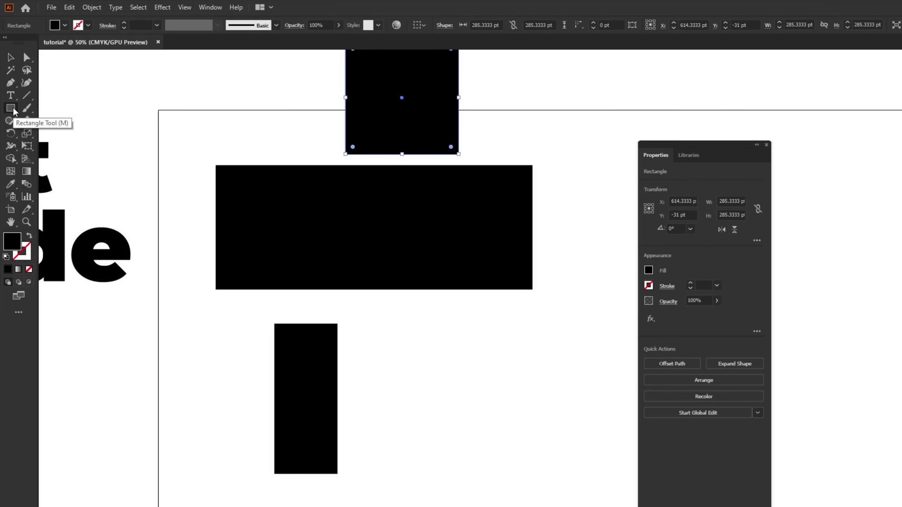
pyautogui.moveTo(465, 406)
pyautogui.mouseDown()
pyautogui.moveTo(519, 460)
pyautogui.moveTo(495, 430)
pyautogui.moveTo(495, 456)
pyautogui.moveTo(469, 411)
pyautogui.moveTo(520, 463)
pyautogui.moveTo(533, 447)
pyautogui.moveTo(483, 423)
pyautogui.moveTo(514, 454)
pyautogui.moveTo(476, 423)
pyautogui.moveTo(559, 499)
pyautogui.moveTo(486, 427)
pyautogui.moveTo(493, 433)
pyautogui.moveTo(490, 418)
pyautogui.moveTo(548, 496)
pyautogui.moveTo(479, 430)
pyautogui.moveTo(502, 437)
pyautogui.moveTo(478, 415)
pyautogui.moveTo(484, 425)
pyautogui.mouseUp()
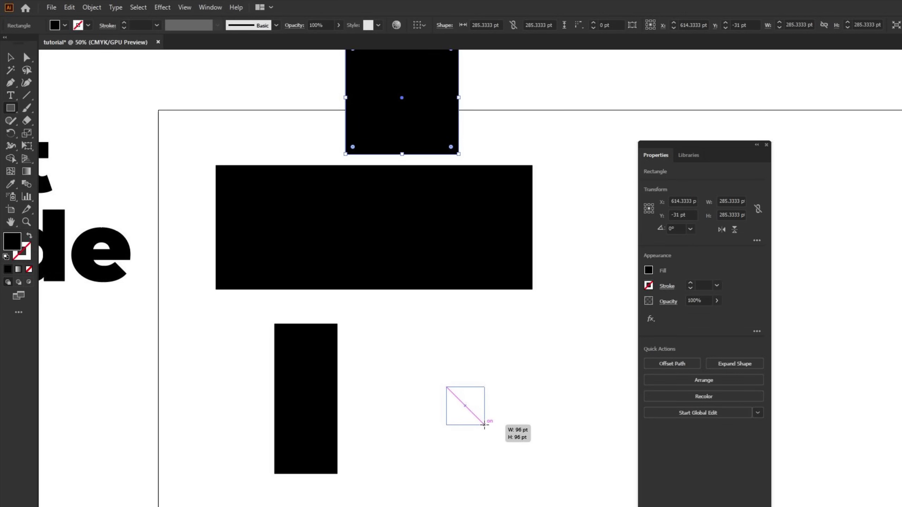
pyautogui.moveTo(484, 425)
pyautogui.mouseDown()
pyautogui.moveTo(515, 452)
pyautogui.moveTo(516, 467)
pyautogui.moveTo(498, 430)
pyautogui.moveTo(518, 466)
pyautogui.moveTo(490, 438)
pyautogui.moveTo(526, 465)
pyautogui.moveTo(528, 457)
pyautogui.moveTo(531, 476)
pyautogui.moveTo(500, 506)
pyautogui.moveTo(517, 458)
pyautogui.mouseUp()
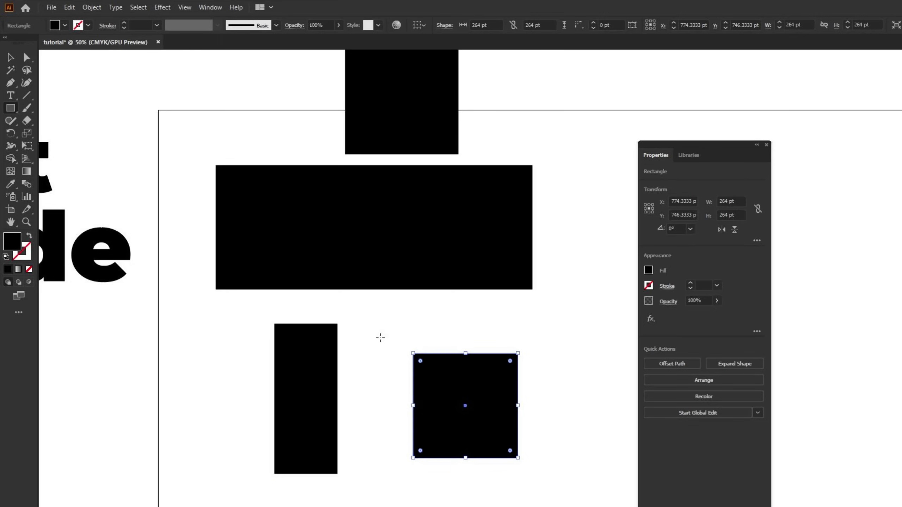
# Step: Delete the tall rectangle, the wide rectangle and the square overlapping the artboard's top edge
pyautogui.press('v')
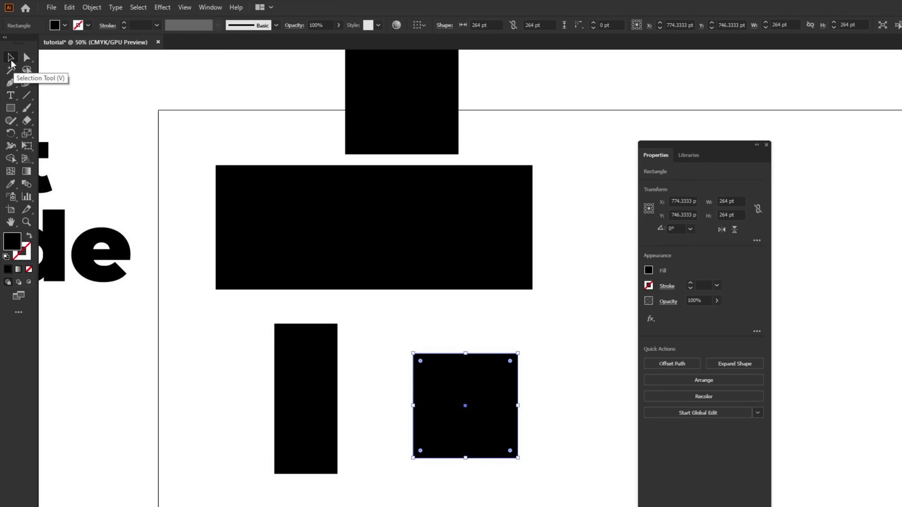
pyautogui.click(308, 375)
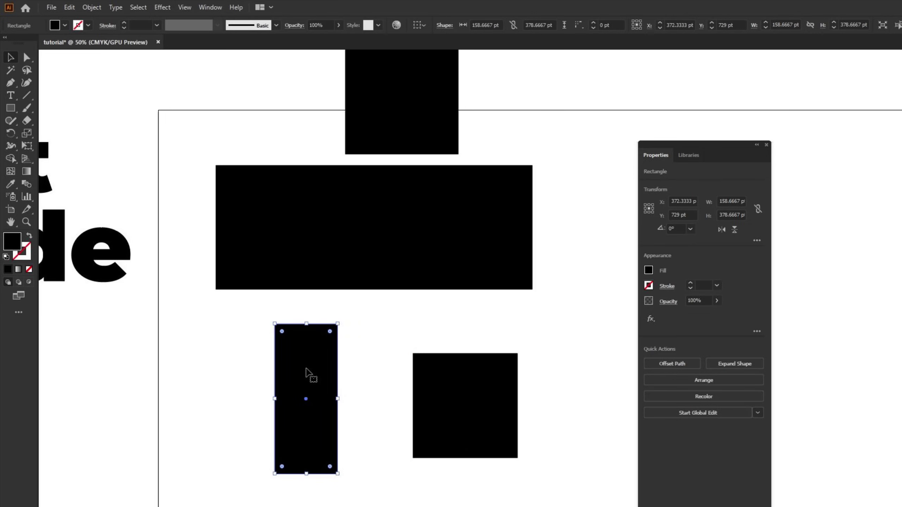
pyautogui.press('Delete')
pyautogui.click(337, 239)
pyautogui.press('Delete')
pyautogui.click(373, 119)
pyautogui.press('Delete')
# Step: Move the remaining square near the artboard's upper-left corner and place a duplicate of it diagonally below to the right
pyautogui.moveTo(469, 394); pyautogui.dragTo(453, 265)
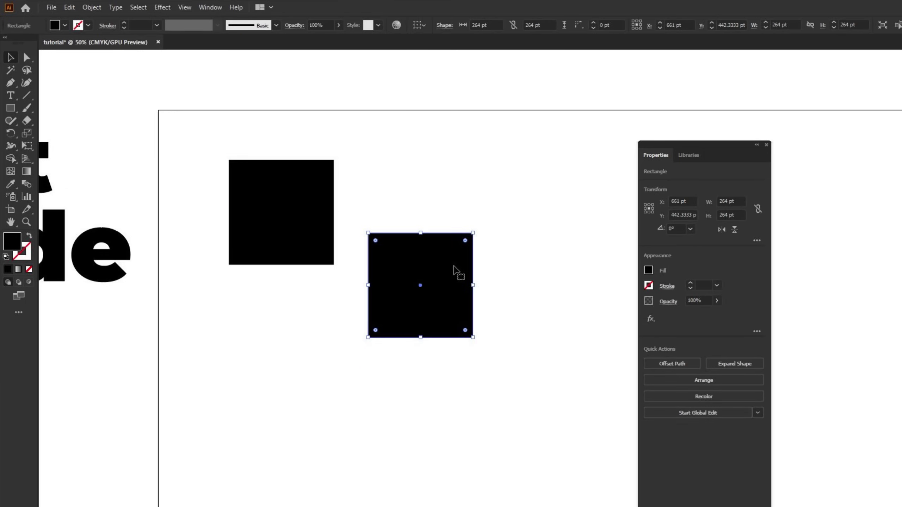
pyautogui.press('Delete')
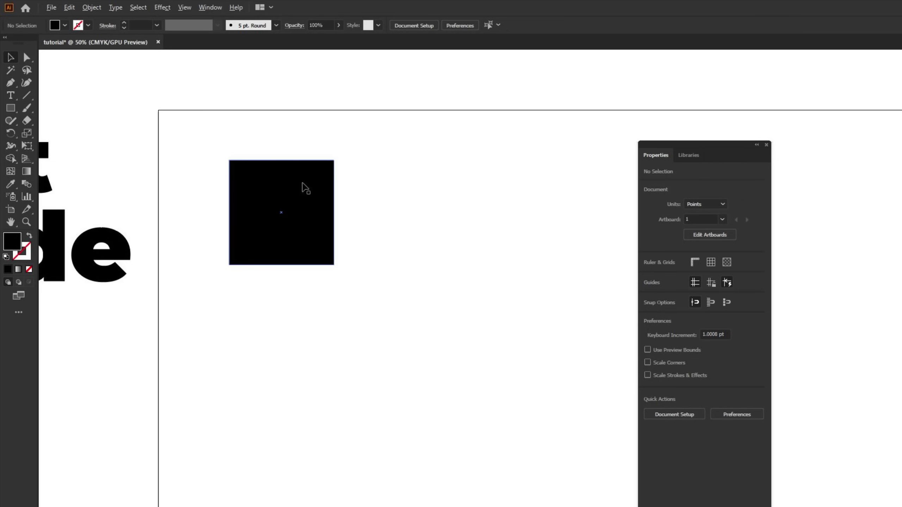
pyautogui.moveTo(264, 182); pyautogui.dragTo(401, 318)
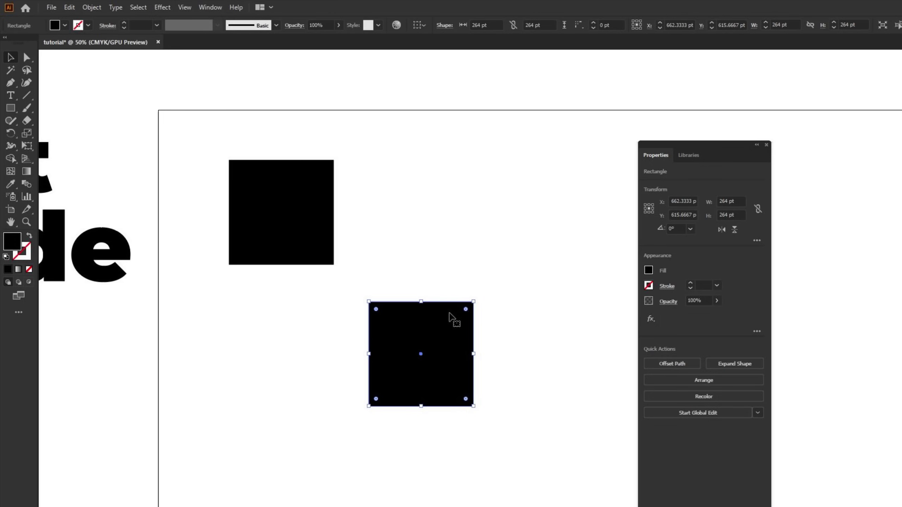
pyautogui.moveTo(446, 331)
pyautogui.mouseDown()
pyautogui.moveTo(454, 336)
pyautogui.moveTo(438, 335)
pyautogui.mouseUp()
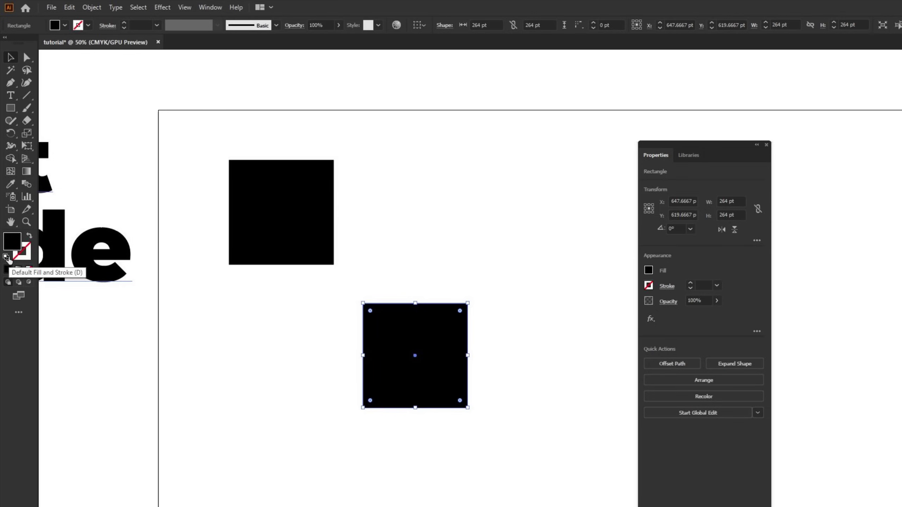
# Step: Set the lower square's fill to a golden orange, #e5a82e, with the Color Picker
pyautogui.click(648, 271)
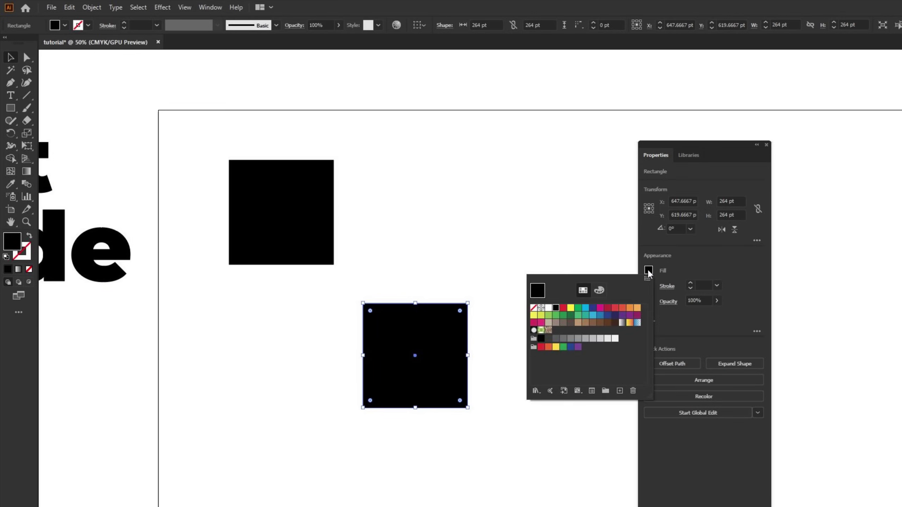
pyautogui.click(686, 262)
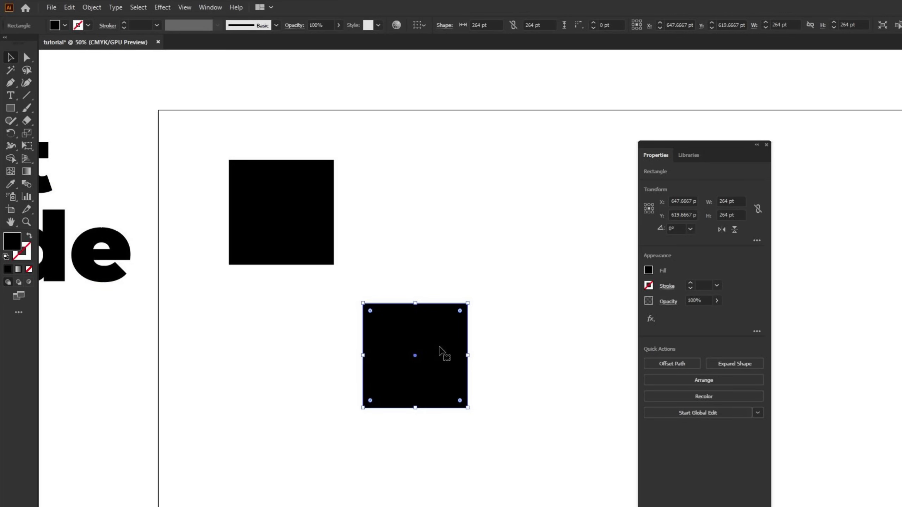
pyautogui.doubleClick(10, 244)
pyautogui.click(424, 304)
pyautogui.click(449, 293)
pyautogui.click(511, 326)
pyautogui.click(478, 288)
pyautogui.click(480, 270)
pyautogui.moveTo(507, 324); pyautogui.dragTo(508, 379)
pyautogui.moveTo(481, 270); pyautogui.dragTo(464, 272)
pyautogui.click(611, 262)
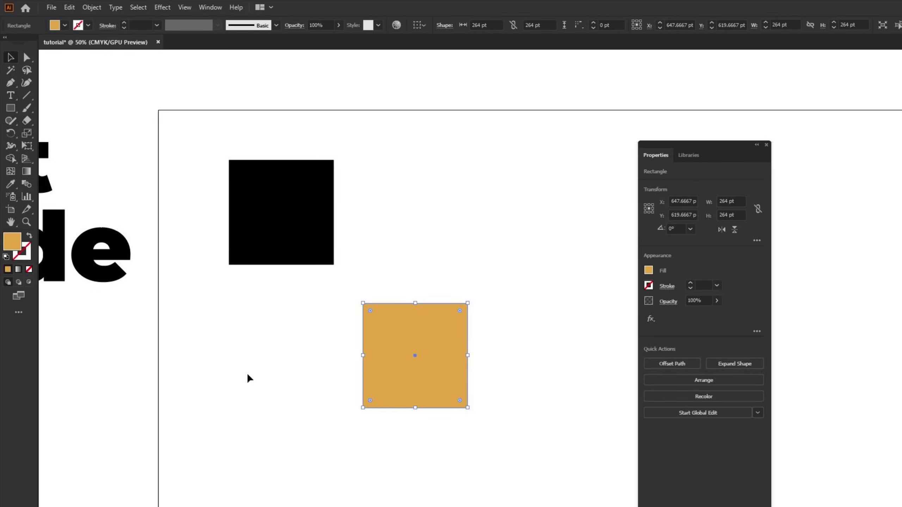
# Step: Examine the hexadecimal code of the orange square's fill in the Color Picker
pyautogui.doubleClick(11, 245)
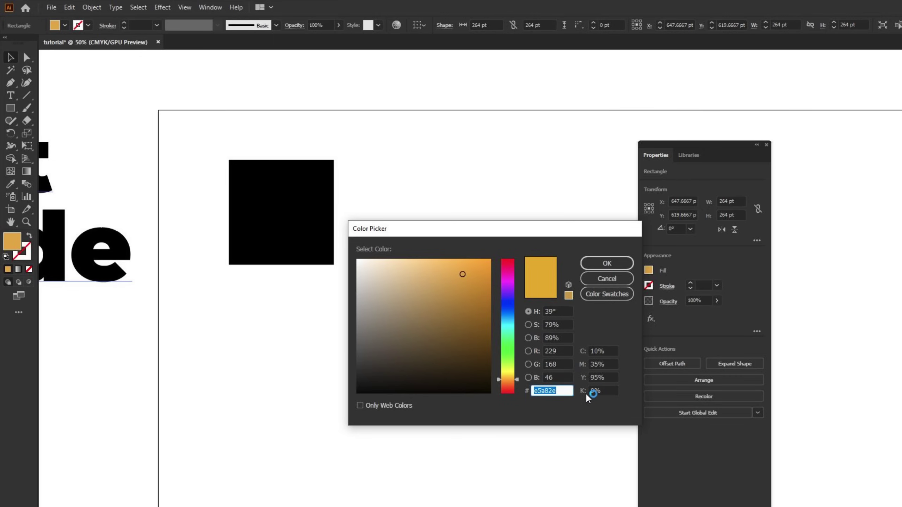
pyautogui.moveTo(563, 389); pyautogui.dragTo(530, 392)
pyautogui.click(607, 263)
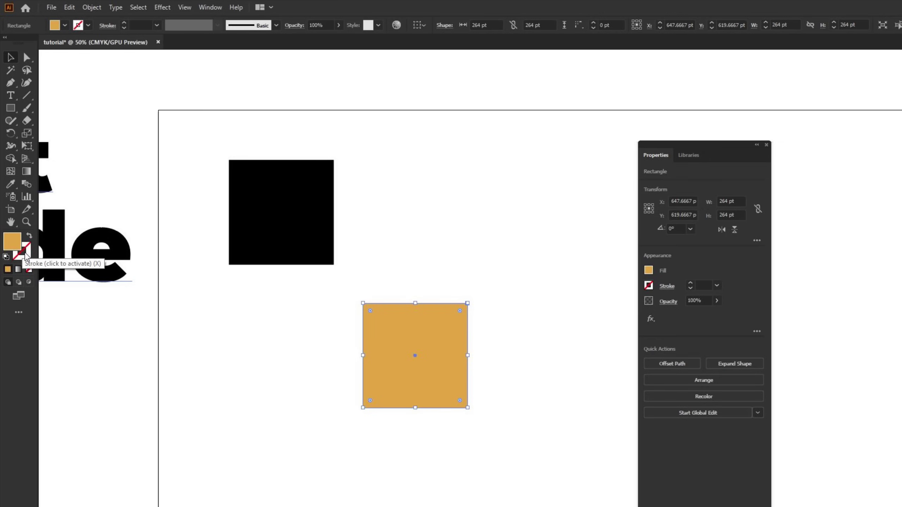
# Step: Give the orange square a near-black stroke, #1c1b18, with the Color Picker
pyautogui.click(26, 258)
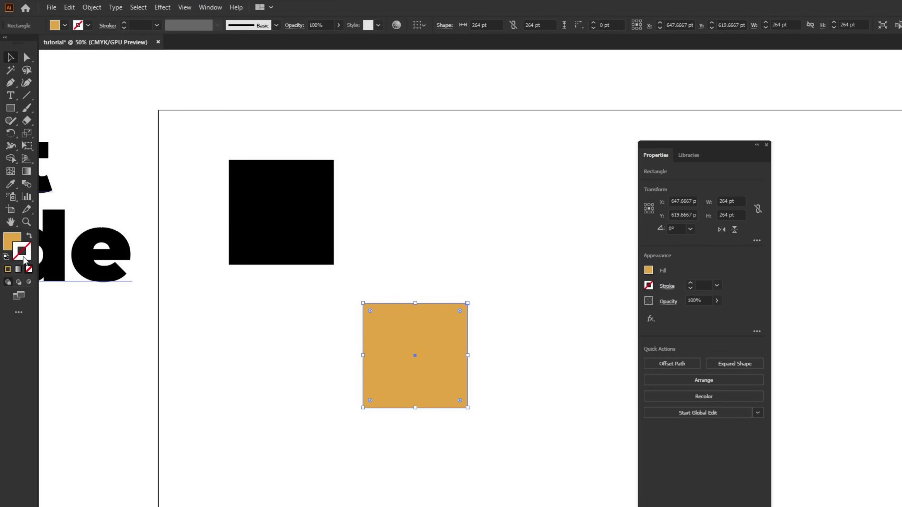
pyautogui.doubleClick(24, 257)
pyautogui.click(472, 301)
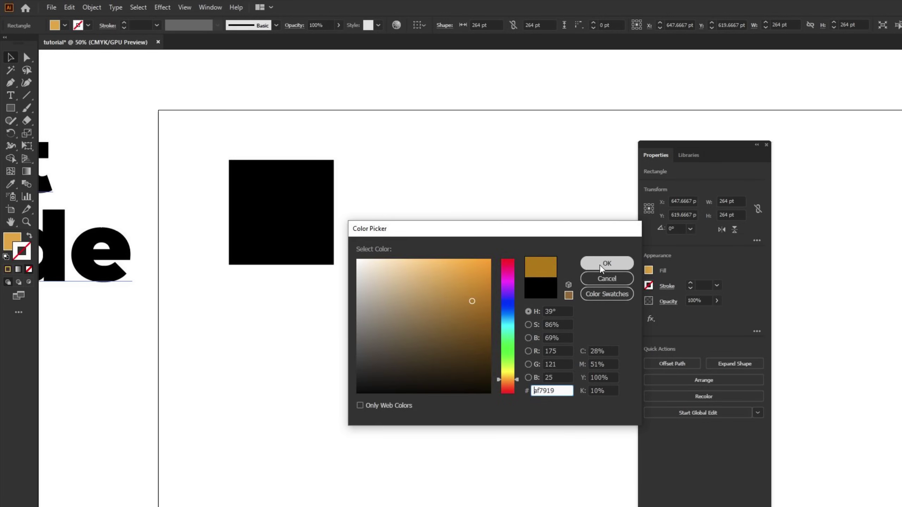
pyautogui.moveTo(394, 385); pyautogui.dragTo(374, 379)
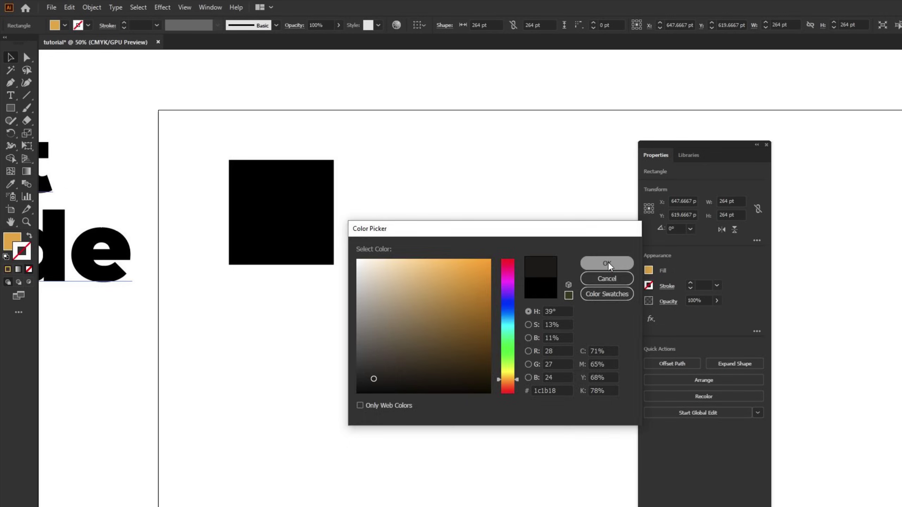
pyautogui.click(608, 263)
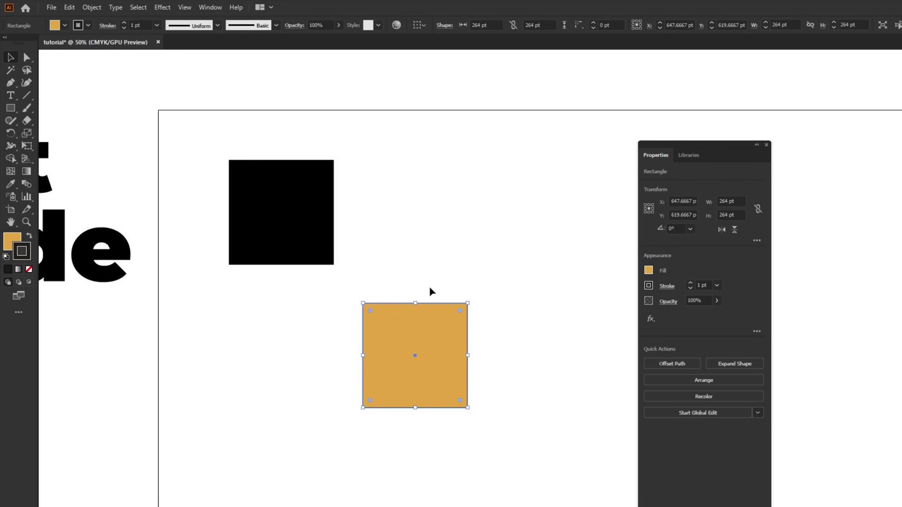
pyautogui.doubleClick(21, 253)
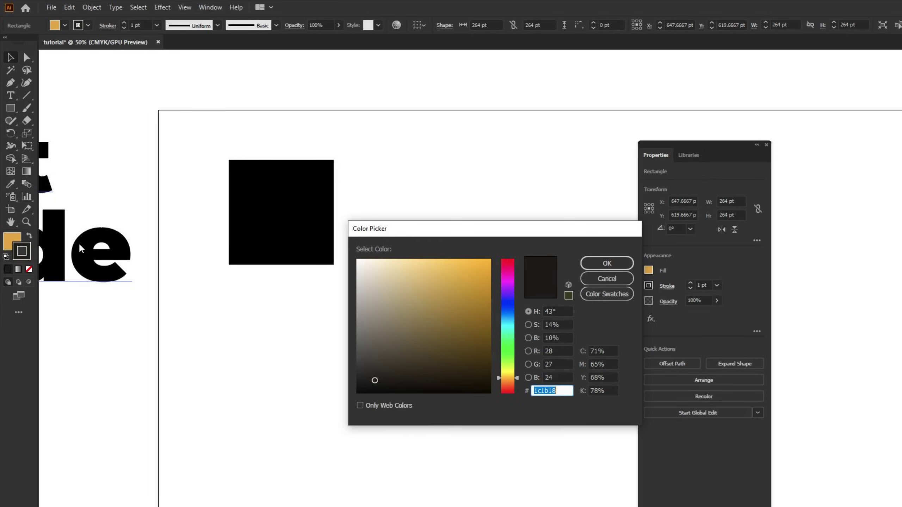
pyautogui.click(604, 264)
# Step: Deselect the orange square and examine its outline up close
pyautogui.click(397, 249)
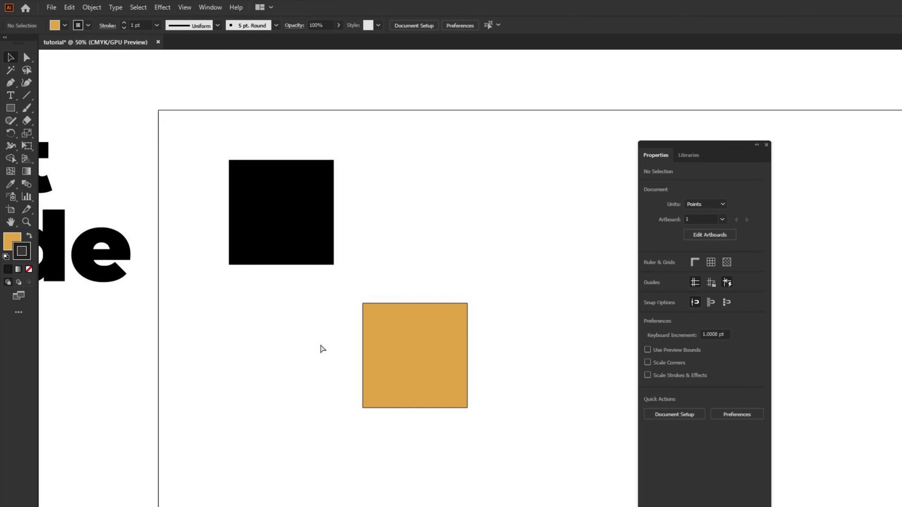
pyautogui.hotkey('ctrl', '+')
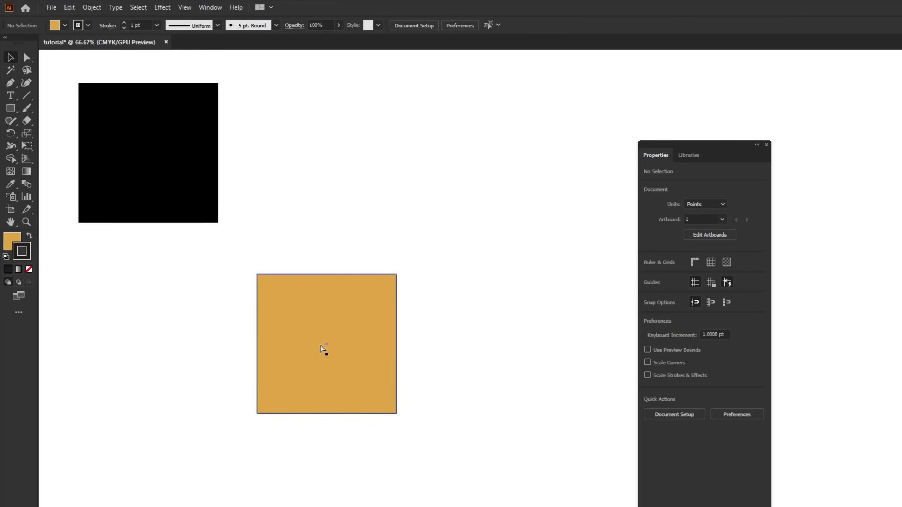
pyautogui.hotkey('ctrl', '+')
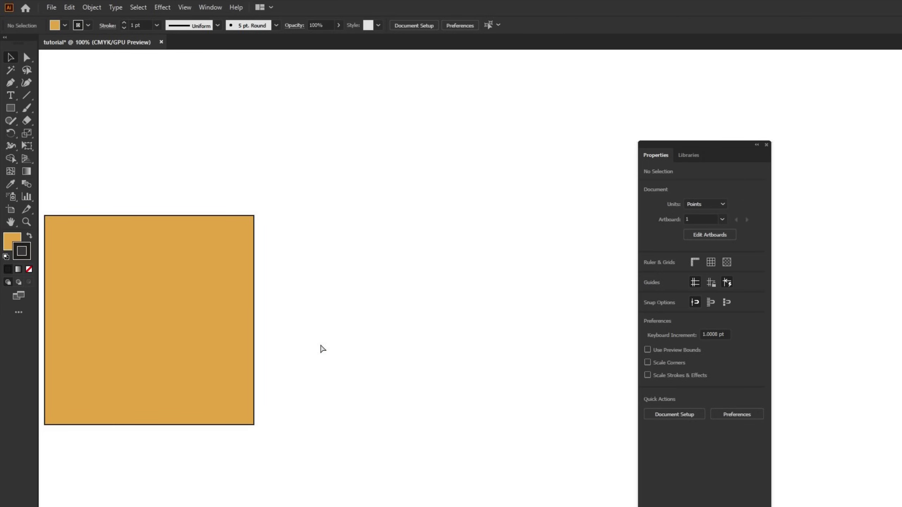
pyautogui.hotkey('ctrl', '-')
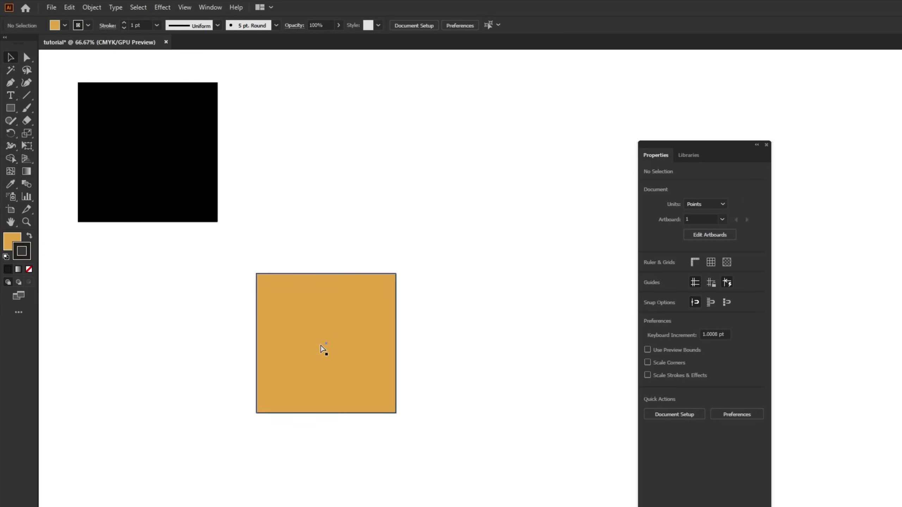
# Step: Select the orange square and raise its stroke weight to 8 pt
pyautogui.hotkey('ctrl', '-')
pyautogui.hotkey('ctrl', '+')
pyautogui.hotkey('ctrl', '+')
pyautogui.hotkey('ctrl', '+')
pyautogui.moveTo(190, 257); pyautogui.dragTo(480, 290)
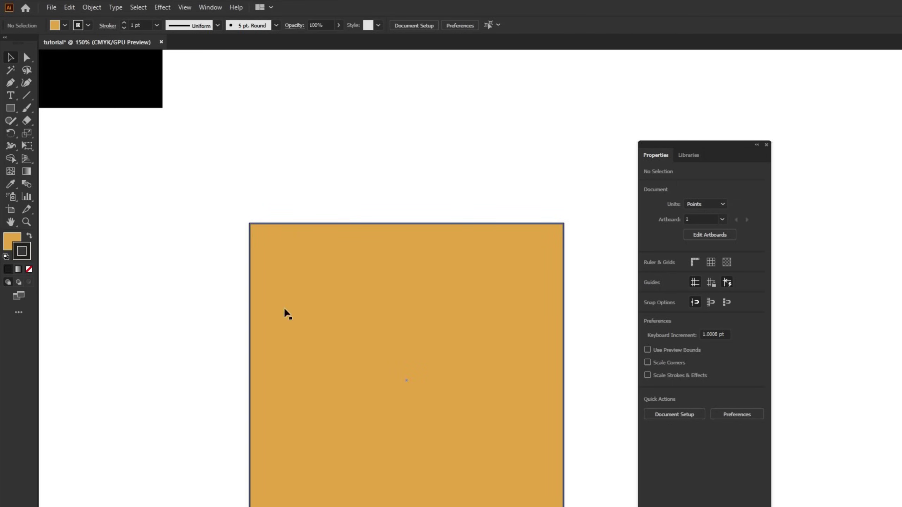
pyautogui.click(417, 313)
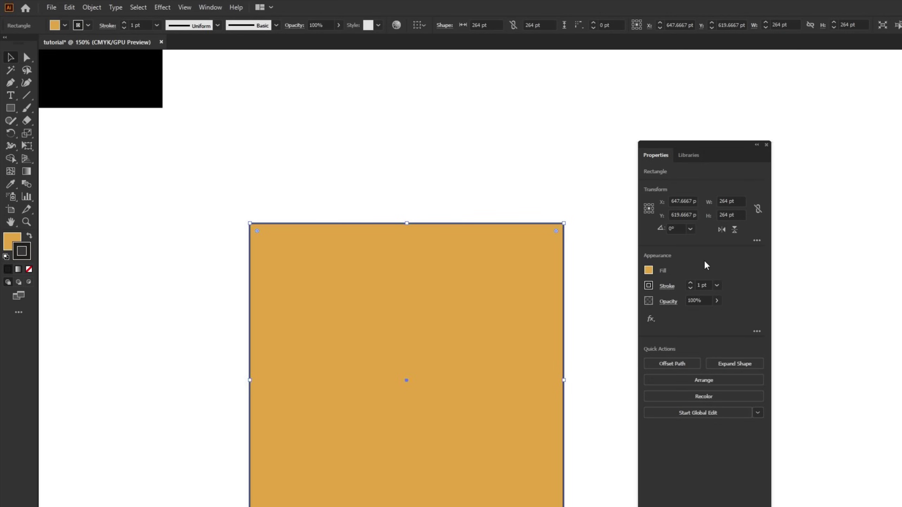
pyautogui.click(691, 283)
pyautogui.click(691, 284)
pyautogui.click(691, 284)
pyautogui.click(691, 283)
pyautogui.click(691, 283)
pyautogui.click(690, 284)
pyautogui.click(691, 283)
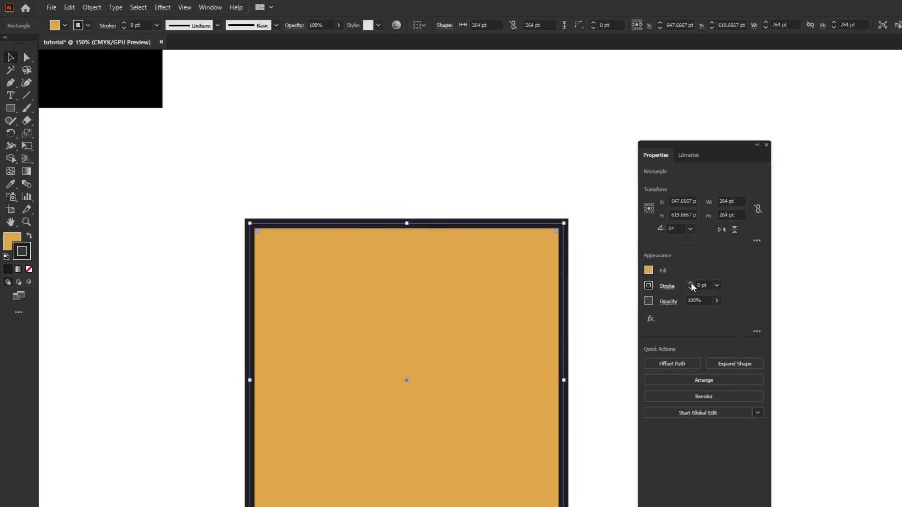
# Step: Set the orange square's stroke weight to 4 pt and shift it slightly up and left to about X 644 pt, Y 614 pt
pyautogui.click(690, 288)
pyautogui.click(691, 288)
pyautogui.click(691, 288)
pyautogui.click(690, 288)
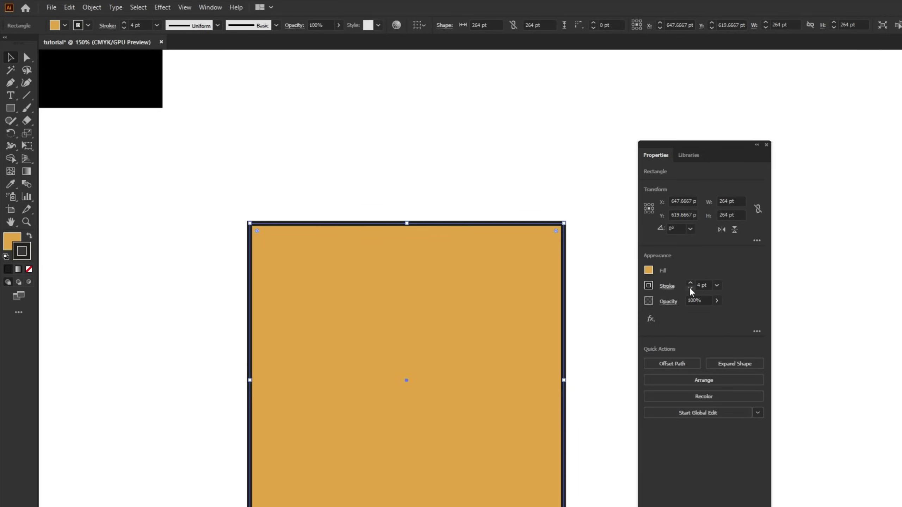
pyautogui.click(717, 285)
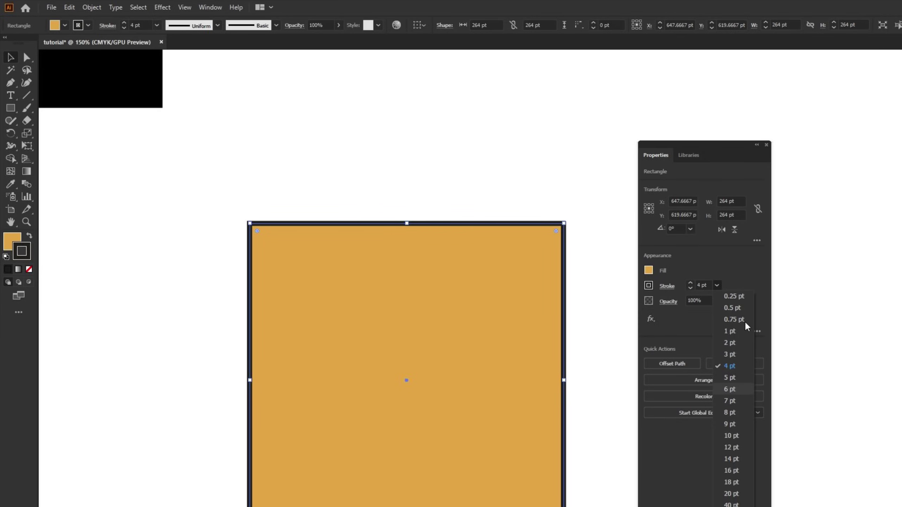
pyautogui.click(731, 280)
pyautogui.click(708, 285)
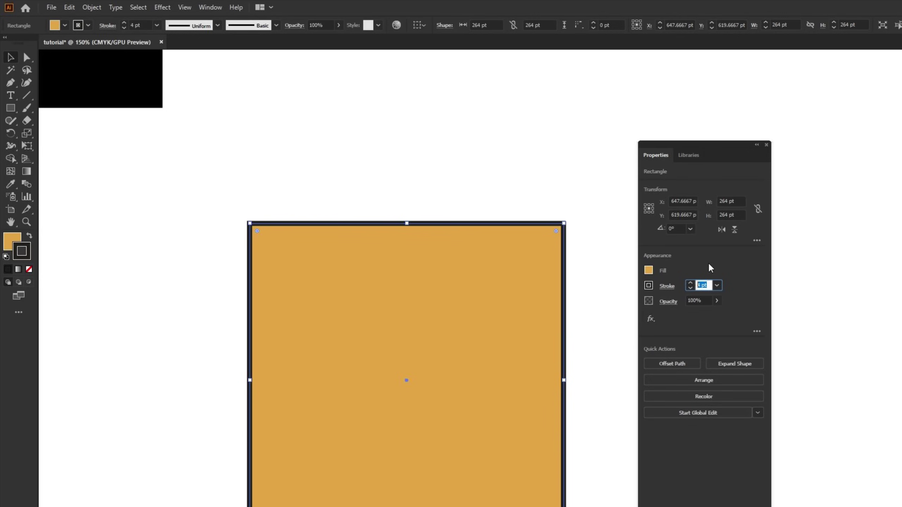
pyautogui.click(709, 263)
pyautogui.moveTo(537, 251); pyautogui.dragTo(521, 268)
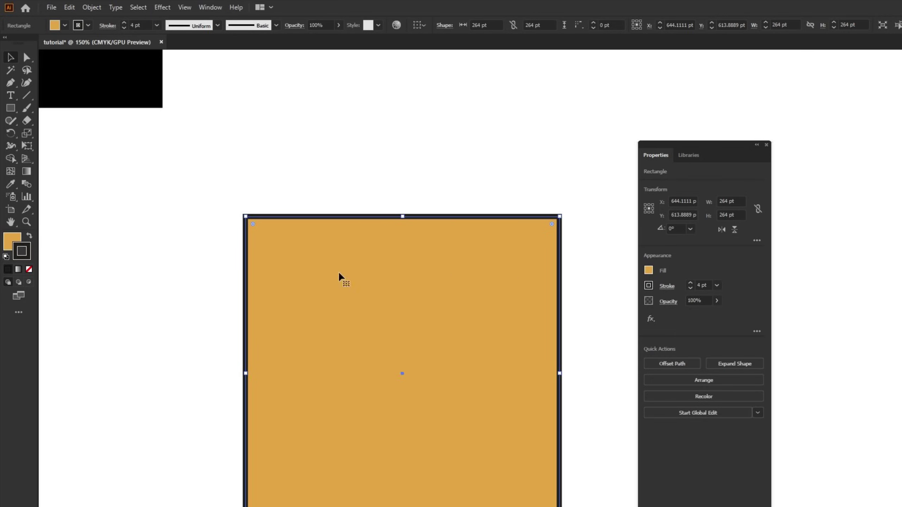
# Step: Set both the stroke and the fill of the orange square to None and deselect it
pyautogui.click(29, 270)
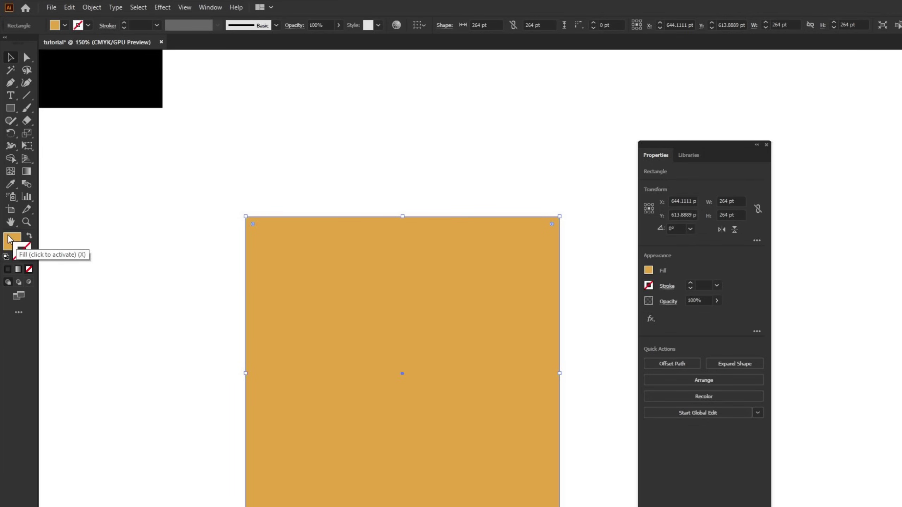
pyautogui.click(11, 241)
pyautogui.click(30, 269)
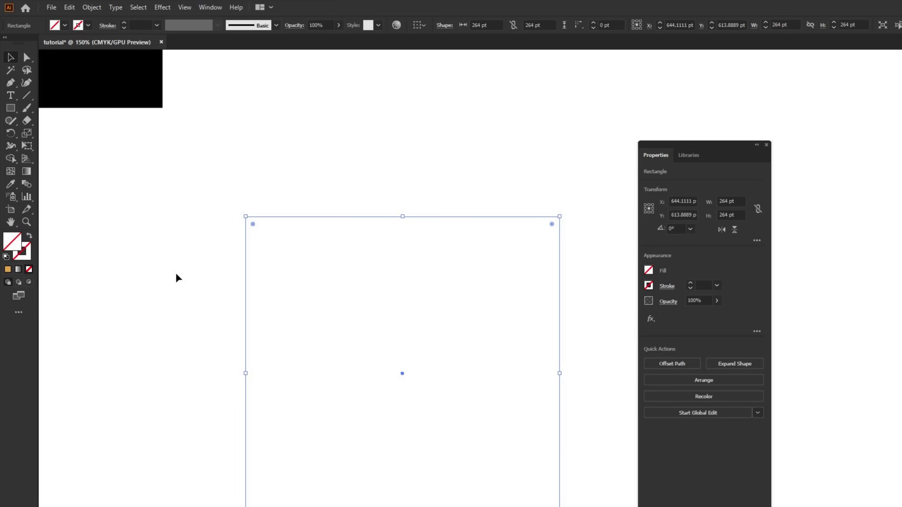
pyautogui.click(212, 259)
pyautogui.moveTo(174, 162); pyautogui.dragTo(539, 438)
# Step: Undo the removal of the square's fill and stroke, and select the square again
pyautogui.hotkey('ctrl', 'z')
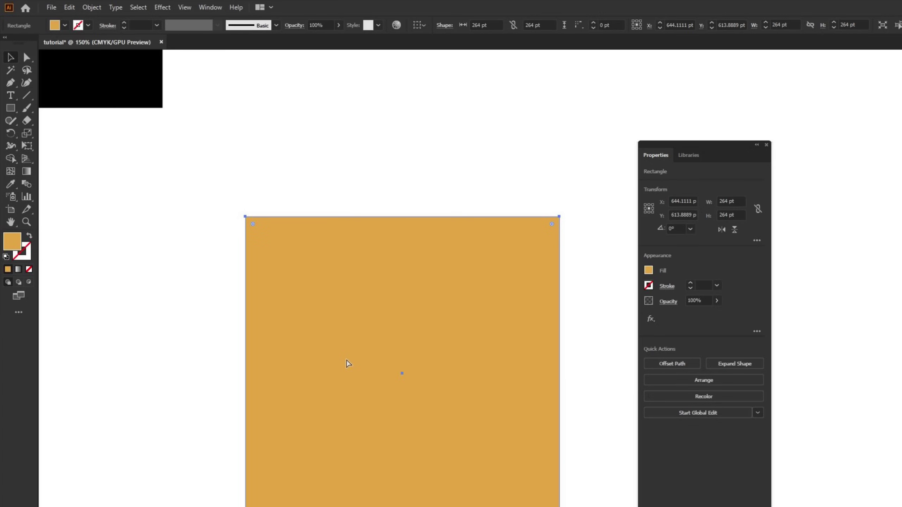
pyautogui.hotkey('ctrl', 'z')
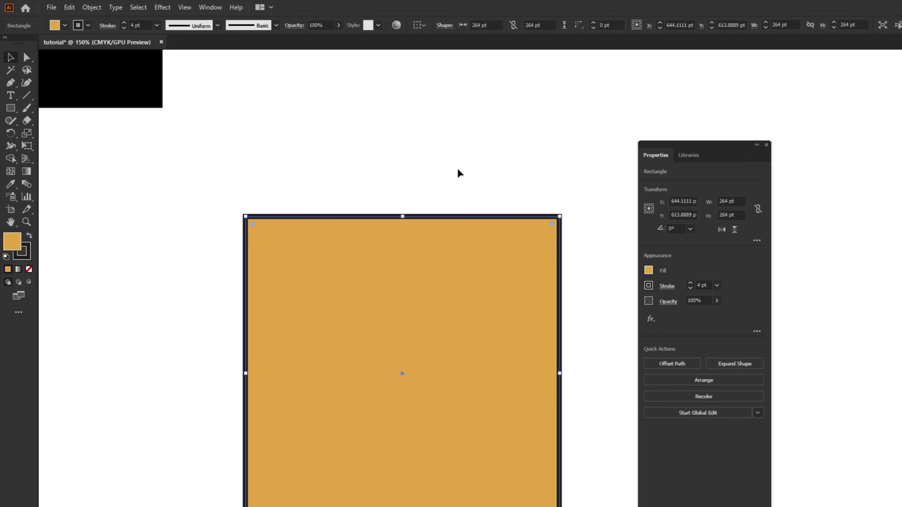
pyautogui.click(433, 188)
pyautogui.click(432, 298)
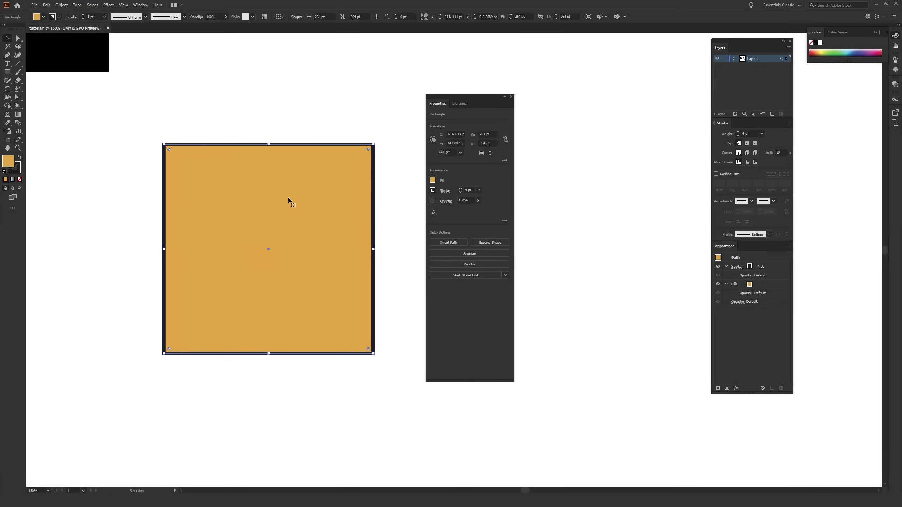
# Step: Reduce the orange square's stroke weight to 1 pt
pyautogui.hotkey('ctrl', '=')
pyautogui.hotkey('ctrl', '=')
pyautogui.hotkey('ctrl', '=')
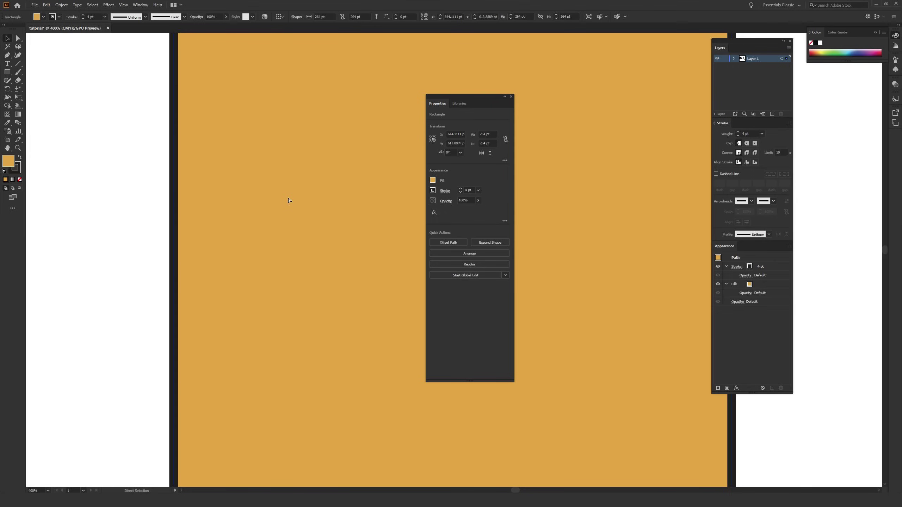
pyautogui.press('space')
pyautogui.moveTo(307, 252); pyautogui.dragTo(316, 377)
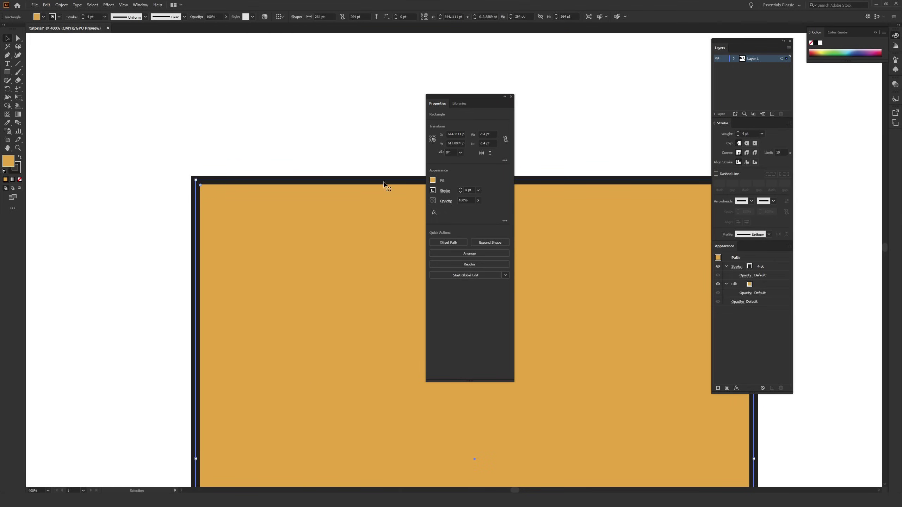
pyautogui.click(461, 192)
pyautogui.click(462, 193)
pyautogui.click(461, 193)
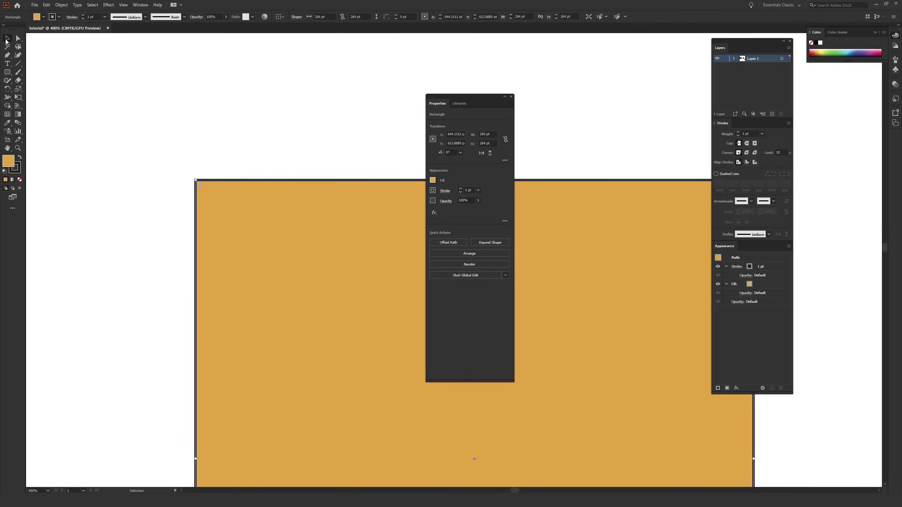
# Step: Round all four corners of the orange square to a radius of about 36.75 pt with the live corner widgets, and deselect it
pyautogui.moveTo(352, 163)
pyautogui.mouseDown()
pyautogui.moveTo(73, 135)
pyautogui.moveTo(275, 150)
pyautogui.mouseUp()
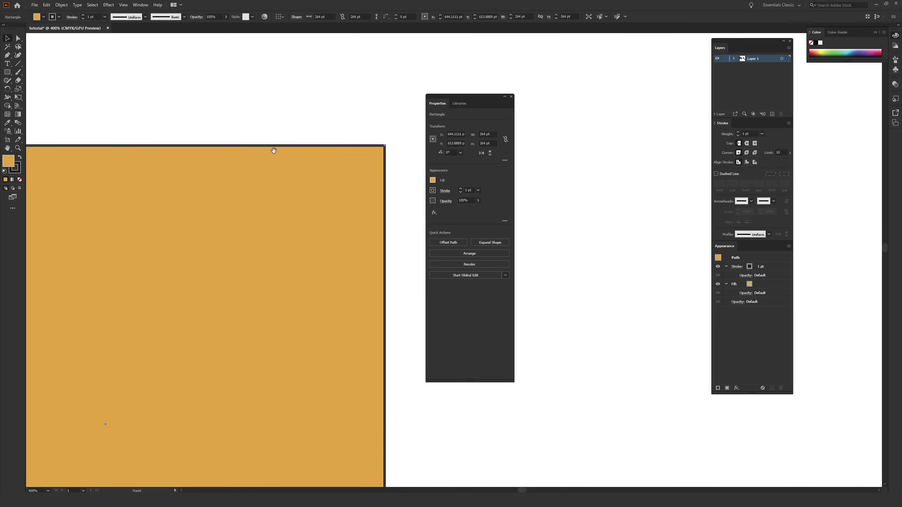
pyautogui.moveTo(334, 388)
pyautogui.mouseDown()
pyautogui.moveTo(340, 74)
pyautogui.moveTo(600, 327)
pyautogui.mouseUp()
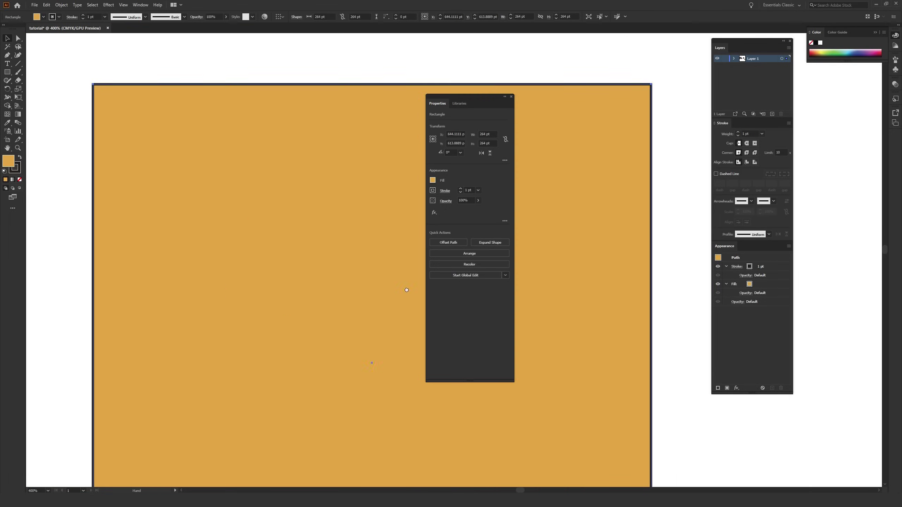
pyautogui.moveTo(218, 192); pyautogui.dragTo(282, 252)
pyautogui.moveTo(161, 150); pyautogui.dragTo(277, 255)
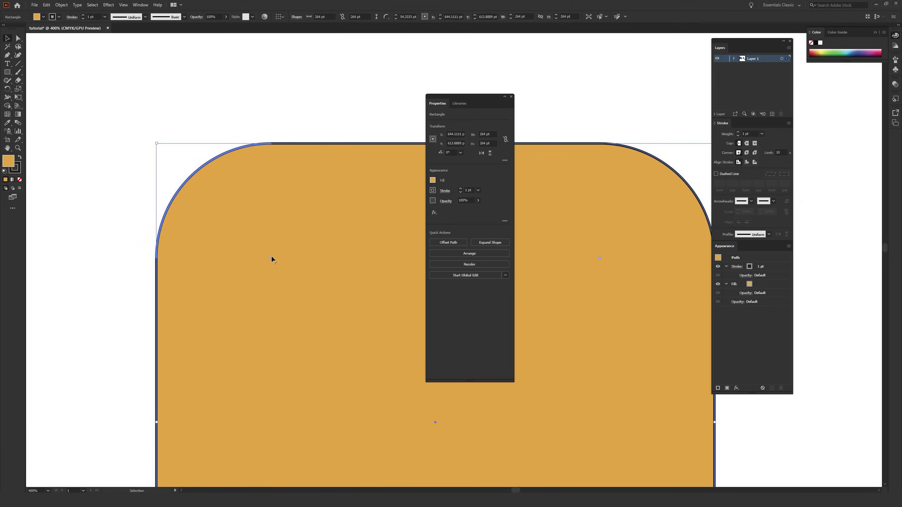
pyautogui.moveTo(271, 258); pyautogui.dragTo(229, 237)
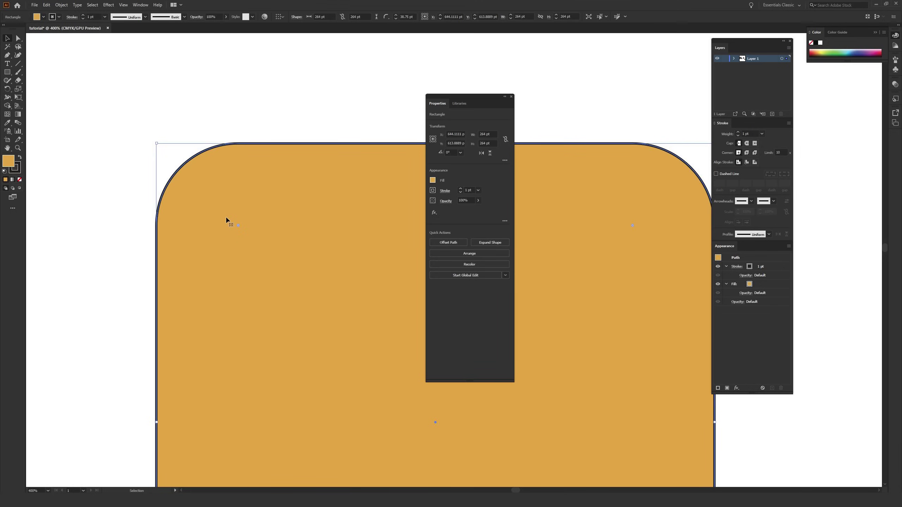
pyautogui.click(264, 93)
# Step: Try enlarging the radius of only the square's top-left corner, and undo that change
pyautogui.click(314, 226)
pyautogui.moveTo(238, 225); pyautogui.dragTo(335, 335)
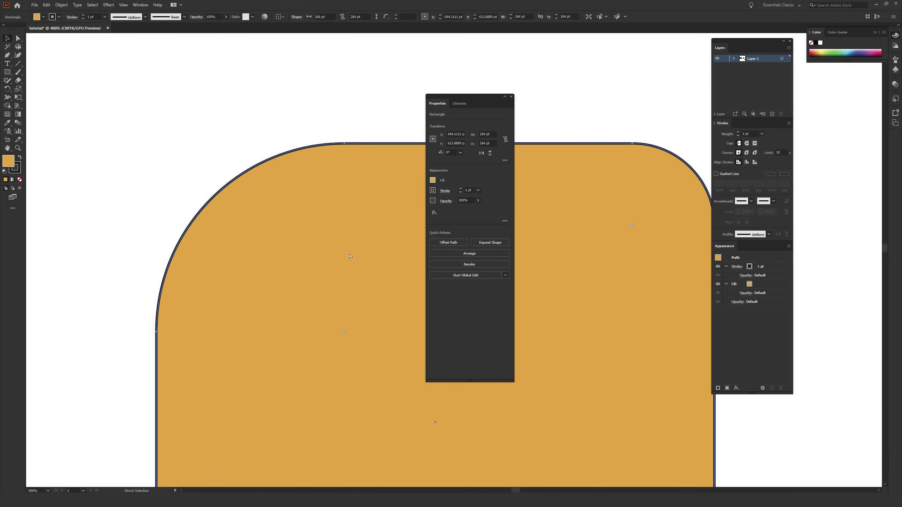
pyautogui.hotkey('ctrl', 'z')
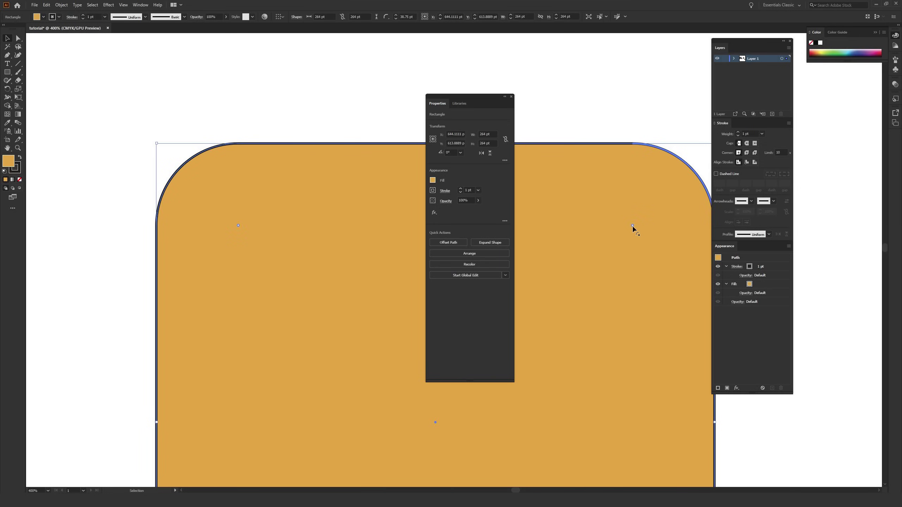
# Step: Enlarge the radii of the square's two top corners beyond those of the bottom corners
pyautogui.moveTo(633, 227); pyautogui.dragTo(587, 327)
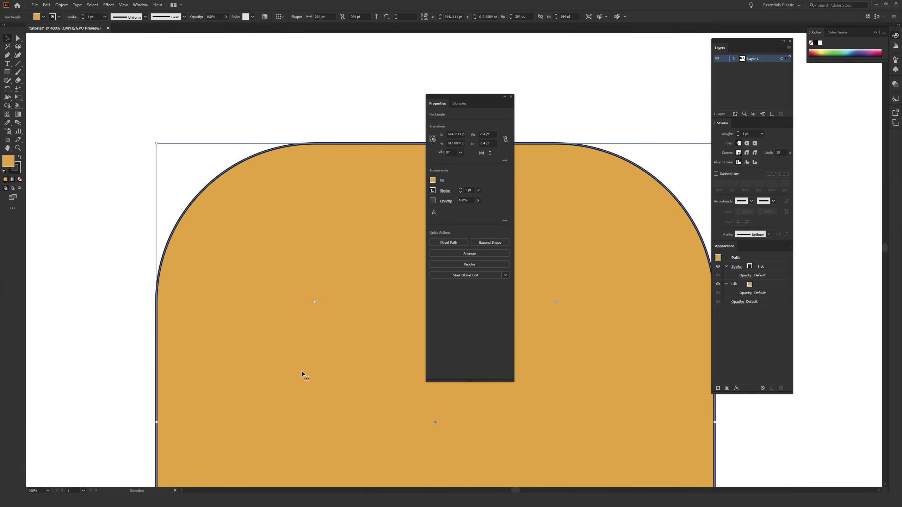
pyautogui.hotkey('ctrl', '-')
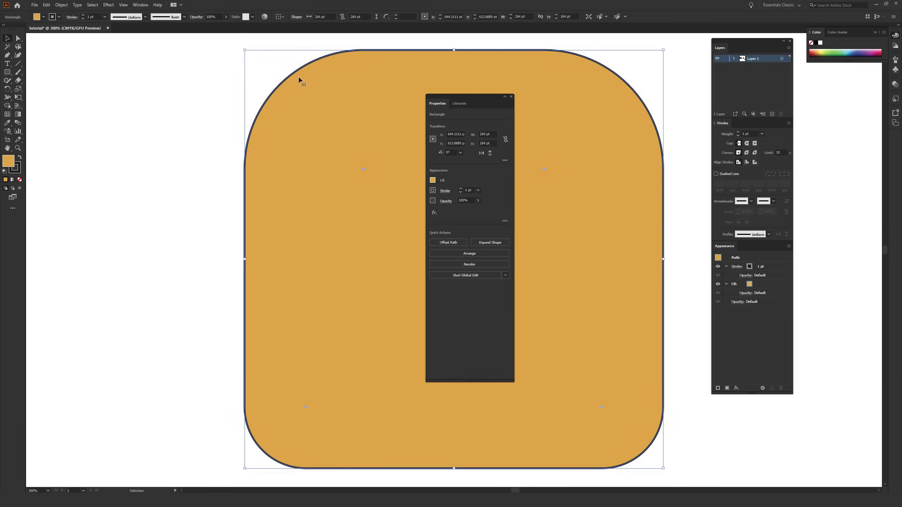
pyautogui.moveTo(589, 376); pyautogui.dragTo(544, 378)
pyautogui.click(466, 96)
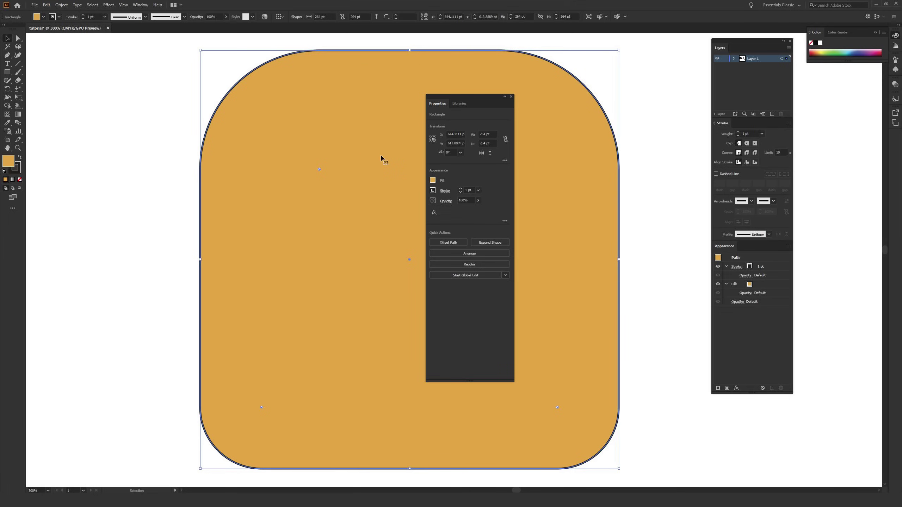
# Step: Shrink the rounded orange shape to about 150 × 140 pt and delete it
pyautogui.moveTo(618, 469); pyautogui.dragTo(438, 274)
pyautogui.moveTo(356, 213); pyautogui.dragTo(213, 268)
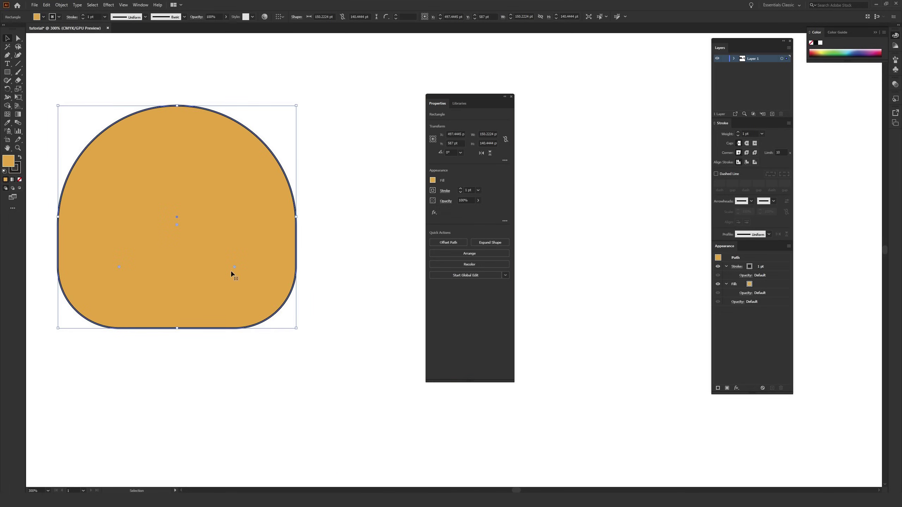
pyautogui.press('Delete')
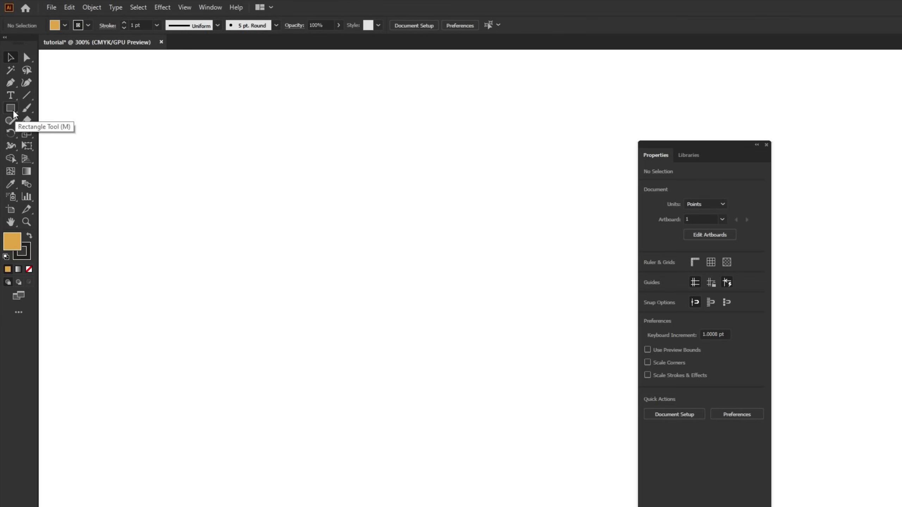
# Step: Draw a wide, flat ellipse and, below it, a circle about 64 pt in diameter with the Ellipse tool
pyautogui.click(12, 109)
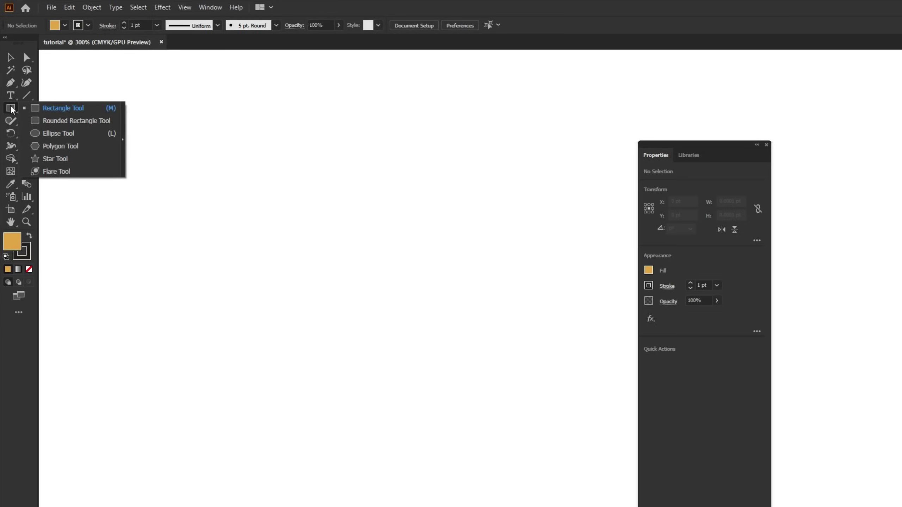
pyautogui.click(77, 133)
pyautogui.moveTo(169, 181); pyautogui.dragTo(444, 232)
pyautogui.moveTo(282, 330); pyautogui.dragTo(414, 482)
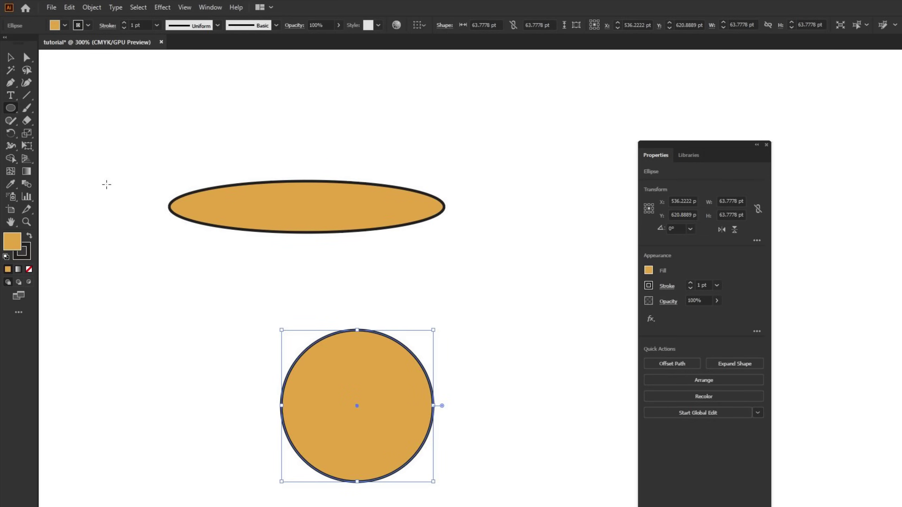
# Step: Draw a hexagon about 64 × 55 pt to the left of the circle with the Polygon tool
pyautogui.click(10, 111)
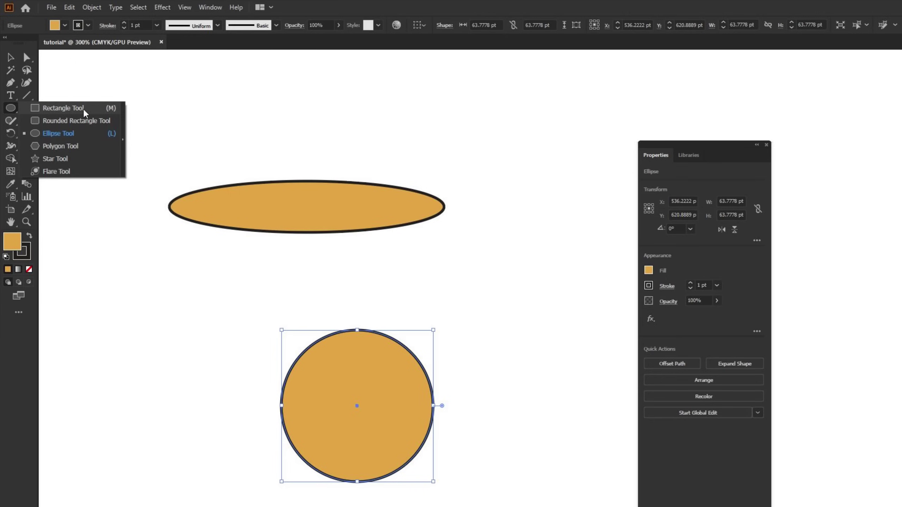
pyautogui.click(85, 148)
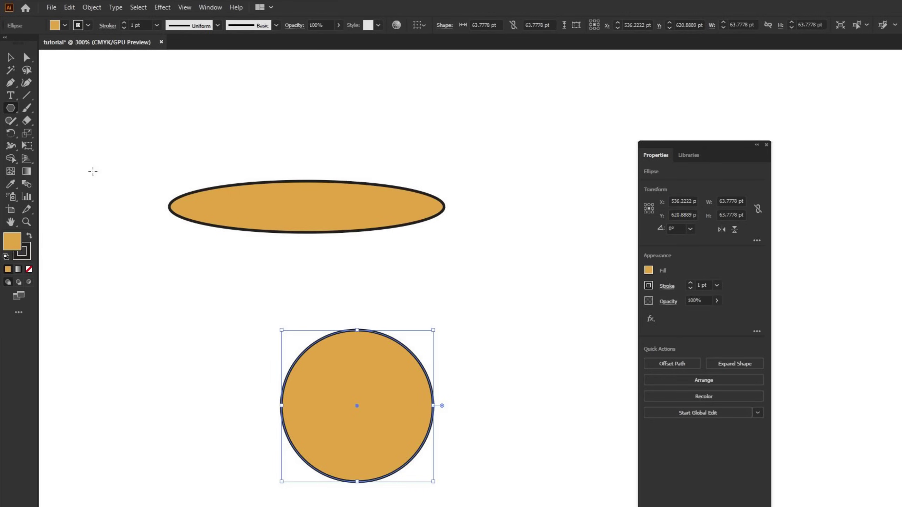
pyautogui.moveTo(125, 314); pyautogui.dragTo(172, 375)
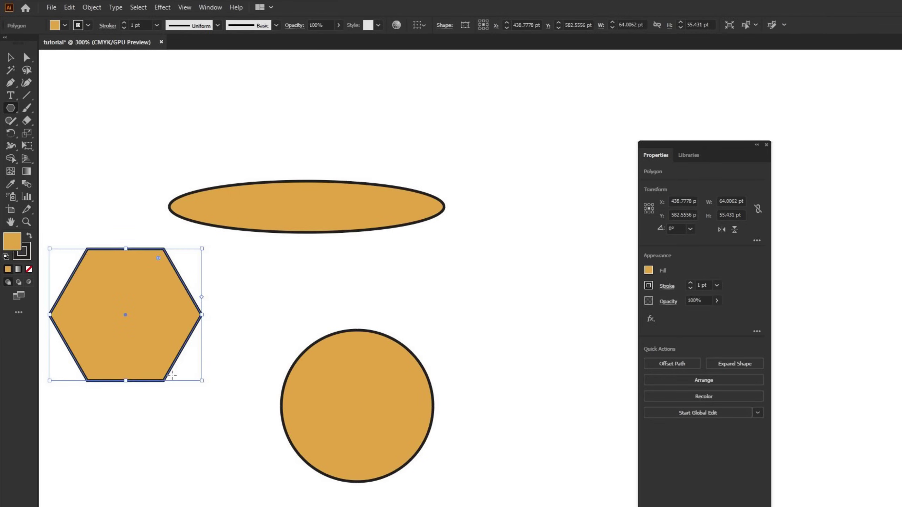
# Step: Move the hexagon slightly to the right, and delete the ellipse and the circle
pyautogui.press('v')
pyautogui.moveTo(146, 341); pyautogui.dragTo(190, 346)
pyautogui.moveTo(295, 146); pyautogui.dragTo(375, 476)
pyautogui.press('Delete')
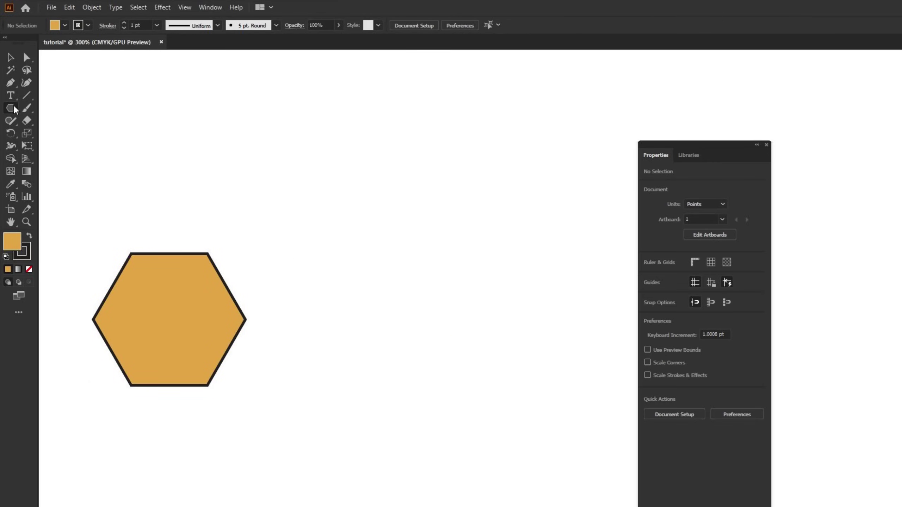
# Step: Create a three-sided polygon to the right of the hexagon and enlarge it proportionally to about 95 × 82 pt
pyautogui.click(11, 108)
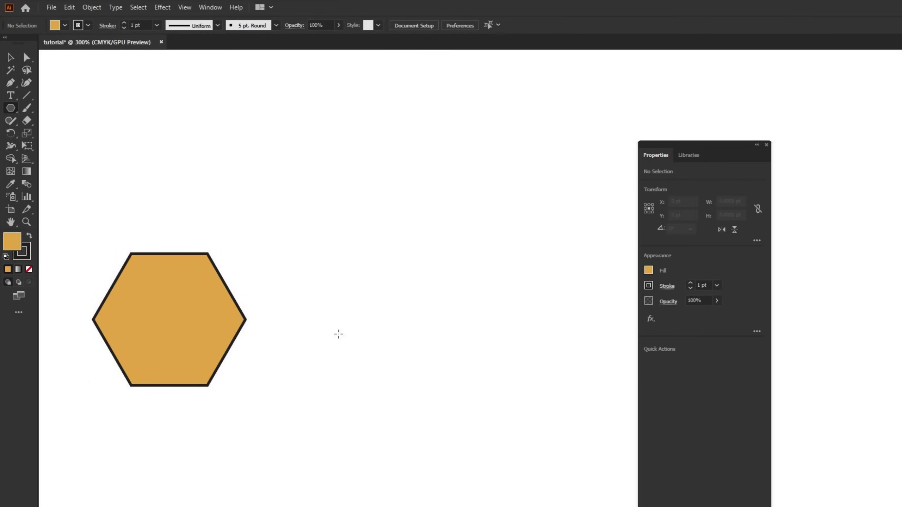
pyautogui.click(368, 332)
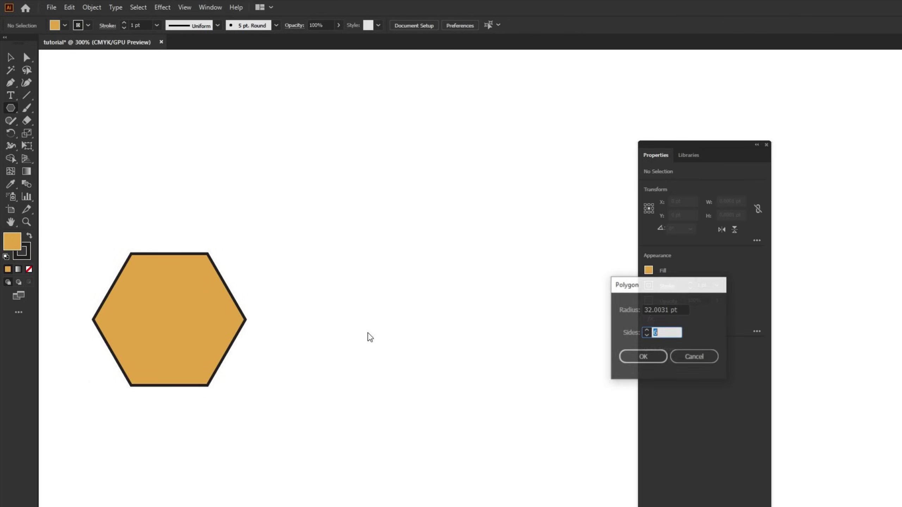
pyautogui.moveTo(638, 289); pyautogui.dragTo(437, 312)
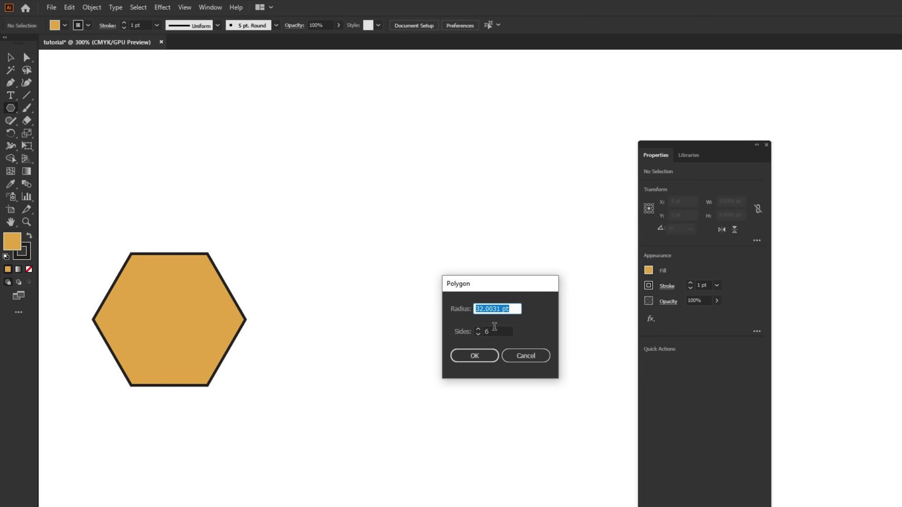
pyautogui.moveTo(496, 329); pyautogui.dragTo(481, 333)
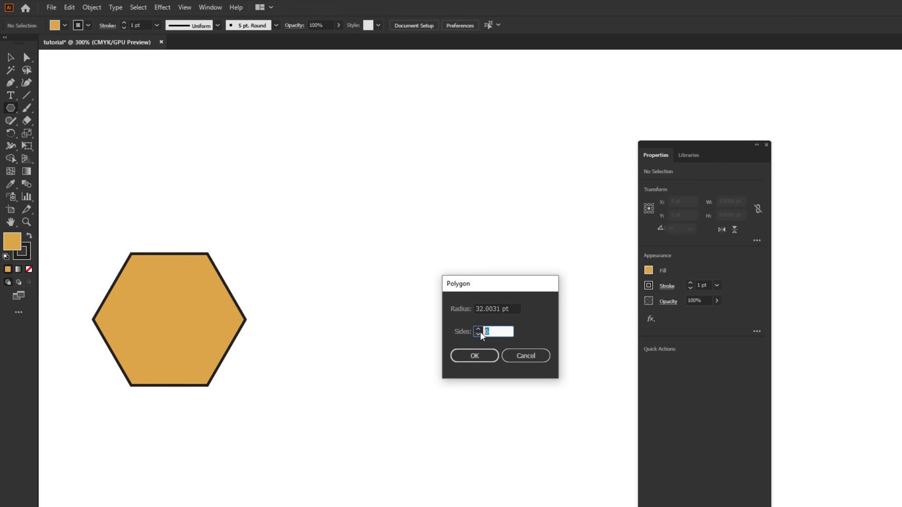
pyautogui.write('3')
pyautogui.click(468, 355)
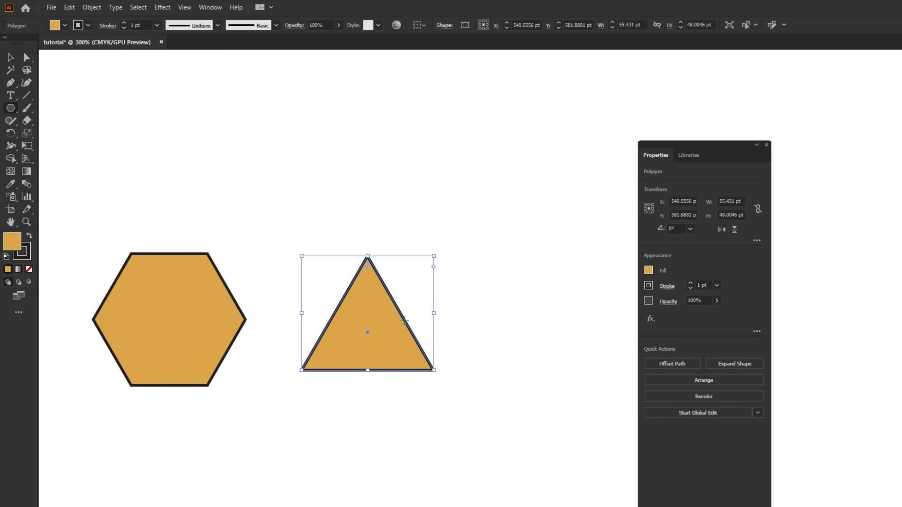
pyautogui.moveTo(433, 369); pyautogui.dragTo(528, 477)
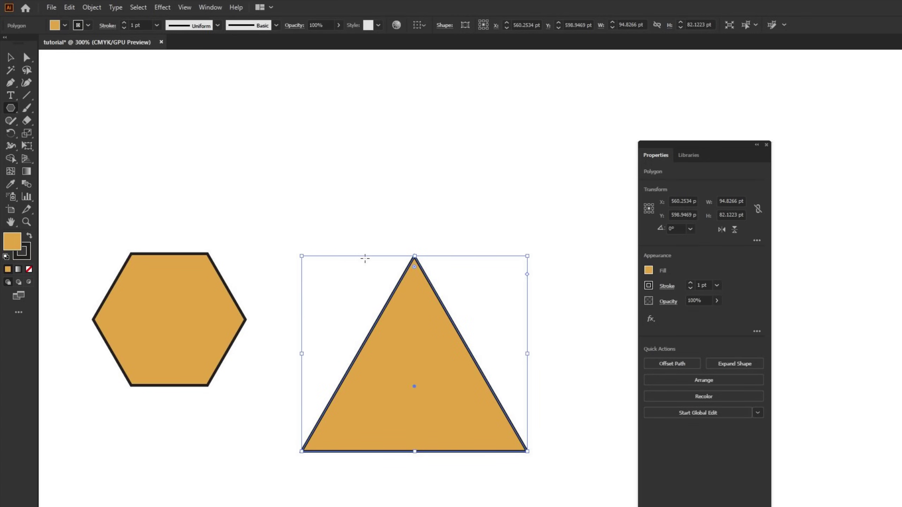
# Step: Try to rotate the triangle freely by about 76 degrees
pyautogui.hotkey('ctrl', '+')
pyautogui.moveTo(355, 261); pyautogui.dragTo(96, 260)
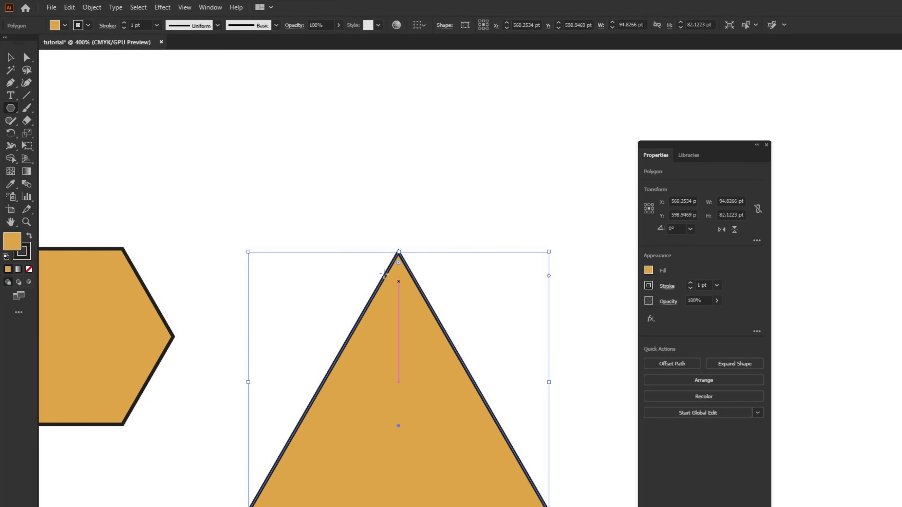
pyautogui.click(10, 57)
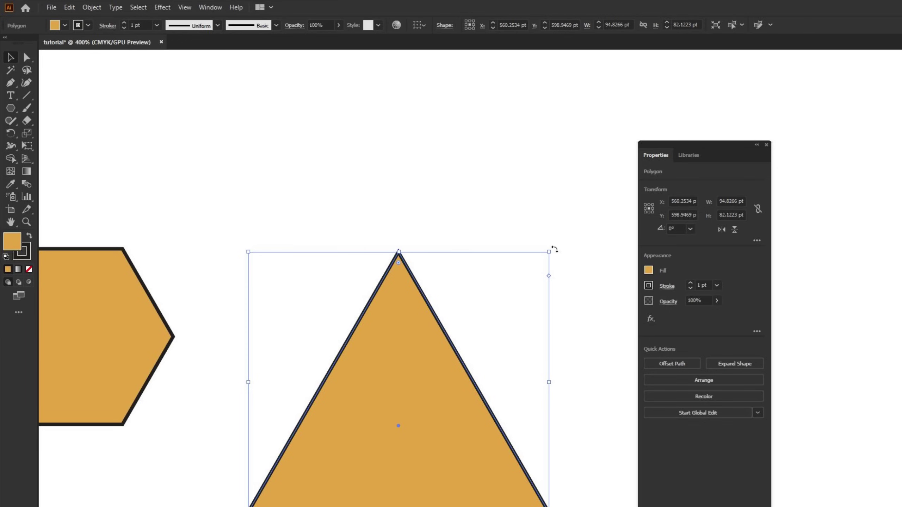
pyautogui.moveTo(553, 249)
pyautogui.mouseDown()
pyautogui.moveTo(531, 227)
pyautogui.moveTo(365, 229)
pyautogui.moveTo(224, 425)
pyautogui.moveTo(593, 294)
pyautogui.moveTo(527, 328)
pyautogui.moveTo(461, 296)
pyautogui.moveTo(368, 323)
pyautogui.moveTo(341, 344)
pyautogui.mouseUp()
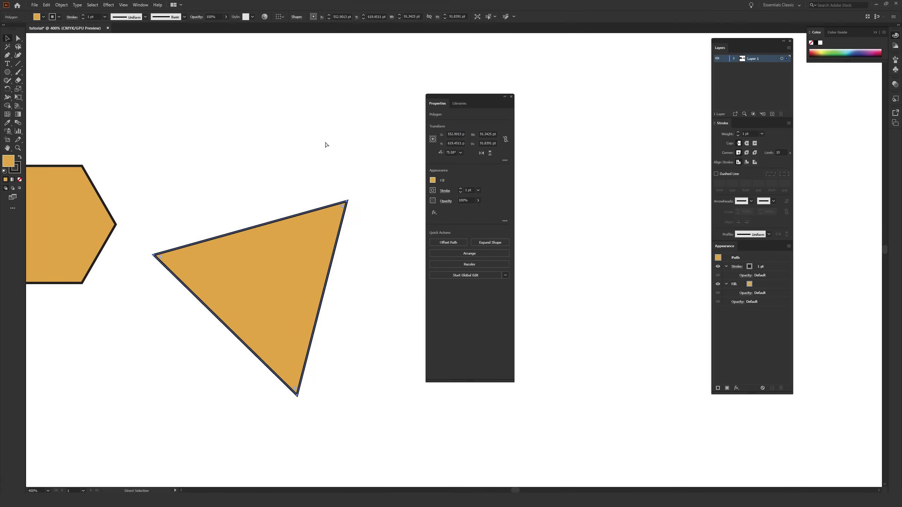
pyautogui.hotkey('ctrl', 'z')
# Step: Rotate the triangle 180° so it points downward, and move it up beside the hexagon
pyautogui.press('v')
pyautogui.moveTo(368, 165); pyautogui.dragTo(209, 400)
pyautogui.moveTo(266, 363); pyautogui.dragTo(275, 304)
pyautogui.click(324, 373)
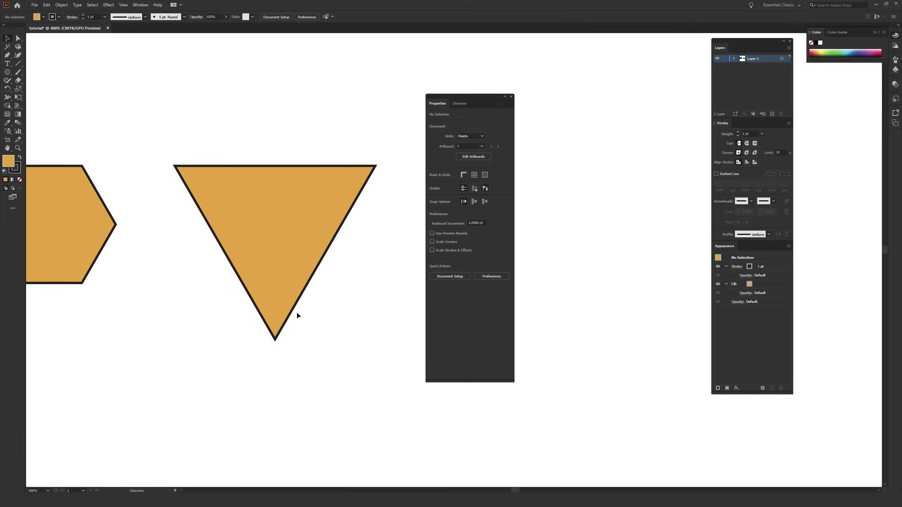
# Step: Move the inverted triangle up slightly and strongly round all three of its corners
pyautogui.moveTo(271, 266)
pyautogui.mouseDown()
pyautogui.moveTo(278, 258)
pyautogui.moveTo(265, 253)
pyautogui.moveTo(275, 257)
pyautogui.mouseUp()
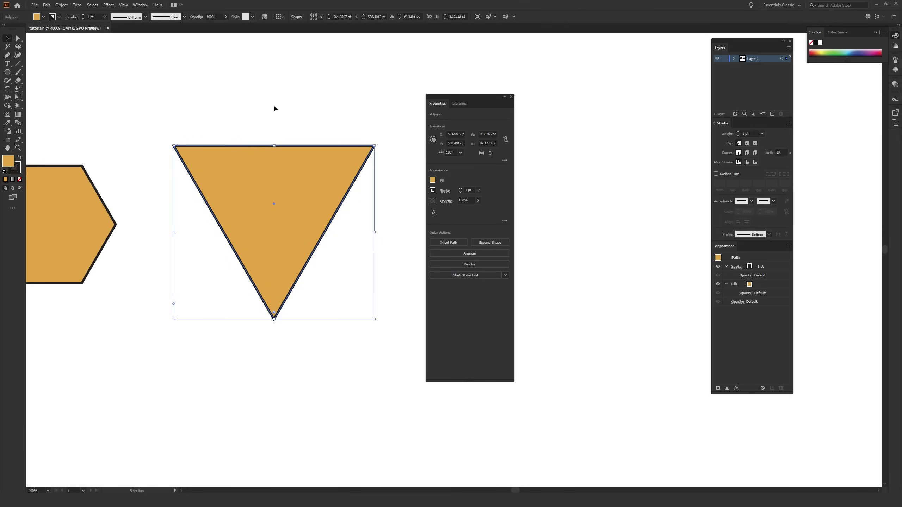
pyautogui.moveTo(274, 314); pyautogui.dragTo(288, 236)
pyautogui.click(299, 115)
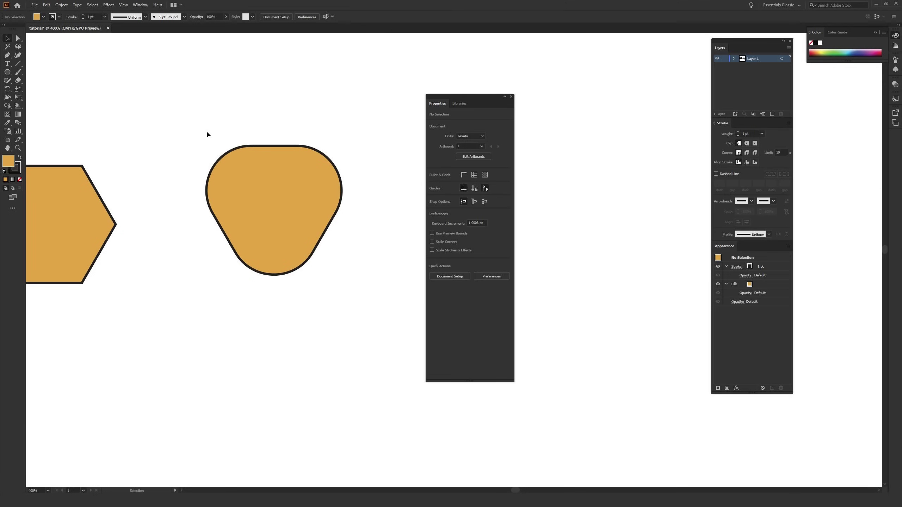
# Step: Draw a five-pointed star about 52 × 49 pt below and to the left of the rounded triangle with the Star tool
pyautogui.click(8, 72)
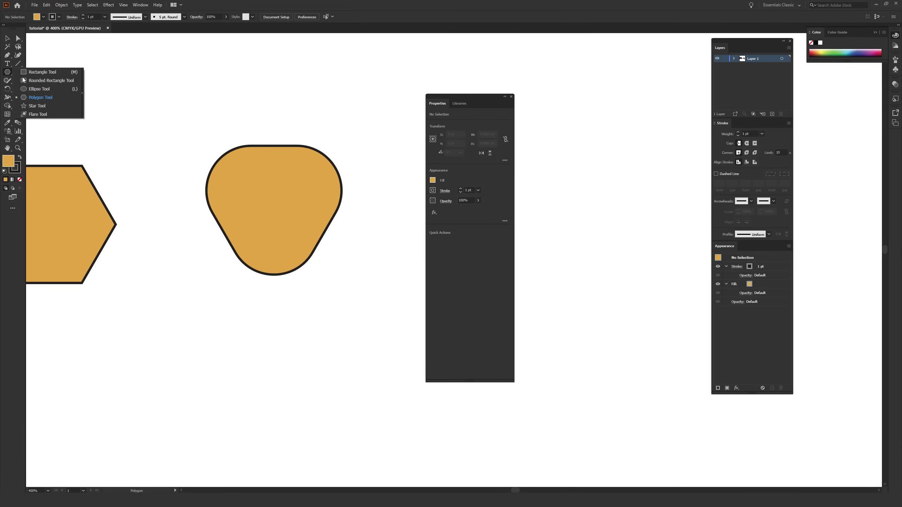
pyautogui.click(37, 105)
pyautogui.moveTo(185, 316); pyautogui.dragTo(219, 368)
pyautogui.press('v')
pyautogui.hotkey('ctrl', '=')
pyautogui.hotkey('ctrl', '=')
pyautogui.hotkey('ctrl', '=')
pyautogui.moveTo(372, 284); pyautogui.dragTo(223, 313)
pyautogui.click(222, 156)
pyautogui.click(306, 263)
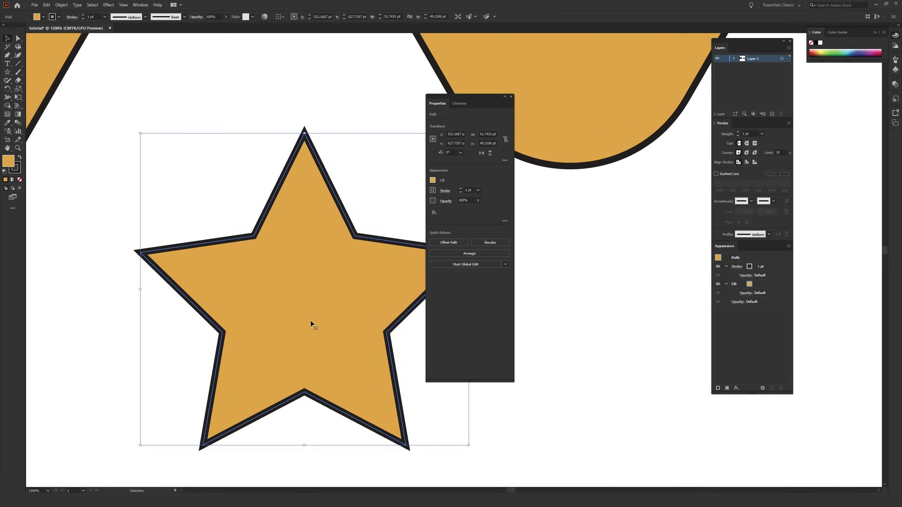
# Step: Delete the five-pointed star
pyautogui.moveTo(258, 395); pyautogui.dragTo(186, 406)
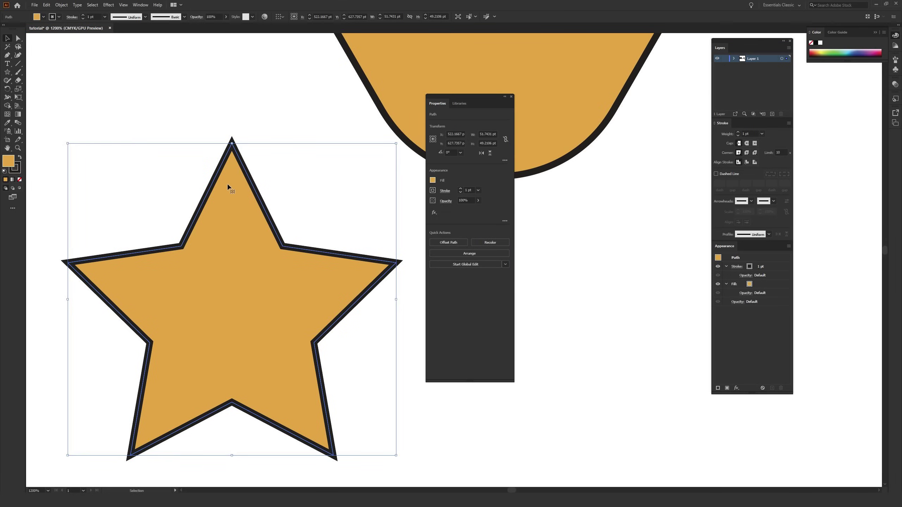
pyautogui.press('Delete')
pyautogui.hotkey('ctrl', '-')
pyautogui.hotkey('ctrl', '-')
pyautogui.hotkey('ctrl', '-')
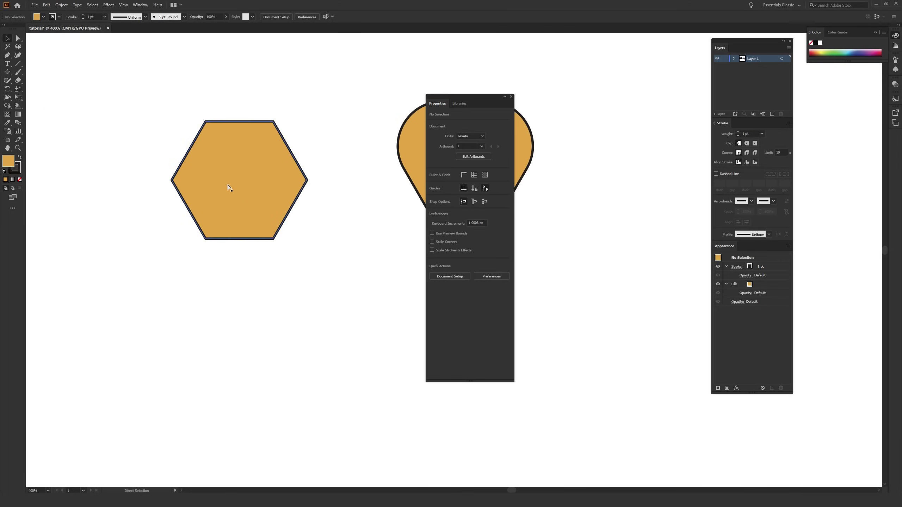
# Step: Move the hexagon down and to the right, placing it below and to the left of the rounded triangle
pyautogui.moveTo(295, 216); pyautogui.dragTo(244, 223)
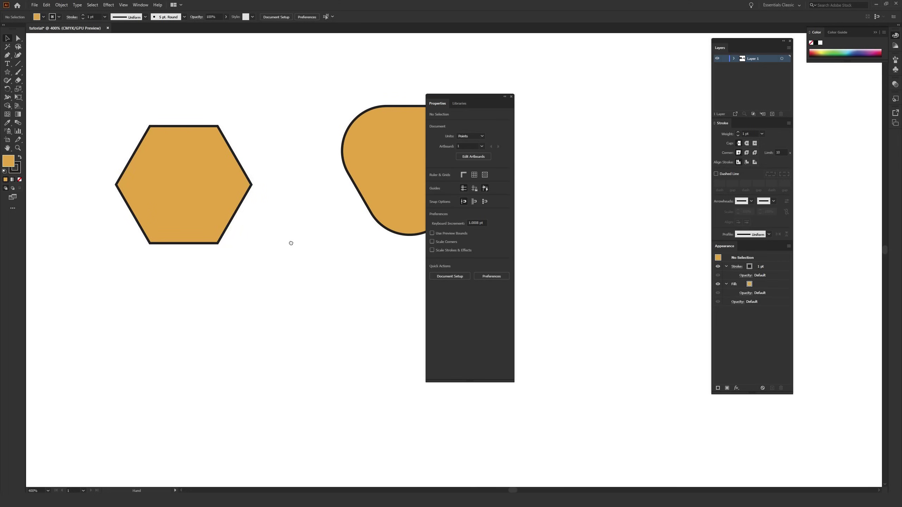
pyautogui.moveTo(292, 242); pyautogui.dragTo(206, 253)
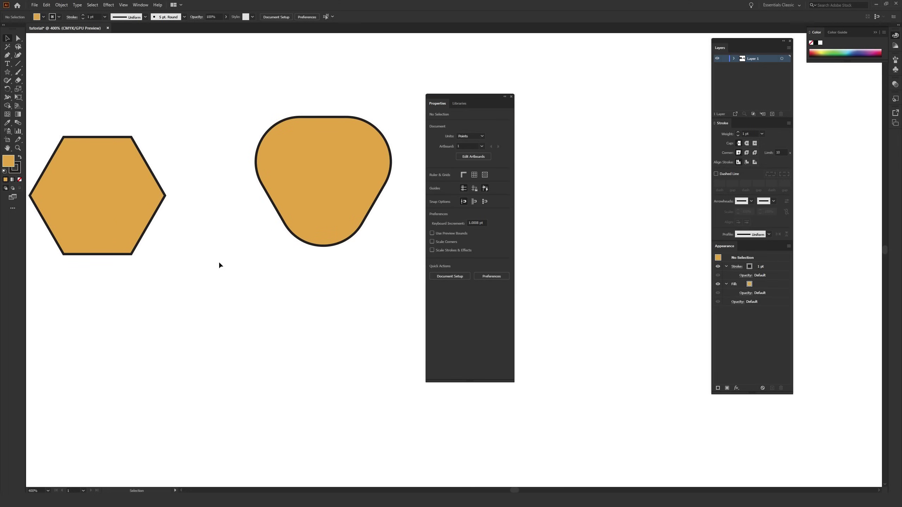
pyautogui.moveTo(103, 194); pyautogui.dragTo(244, 316)
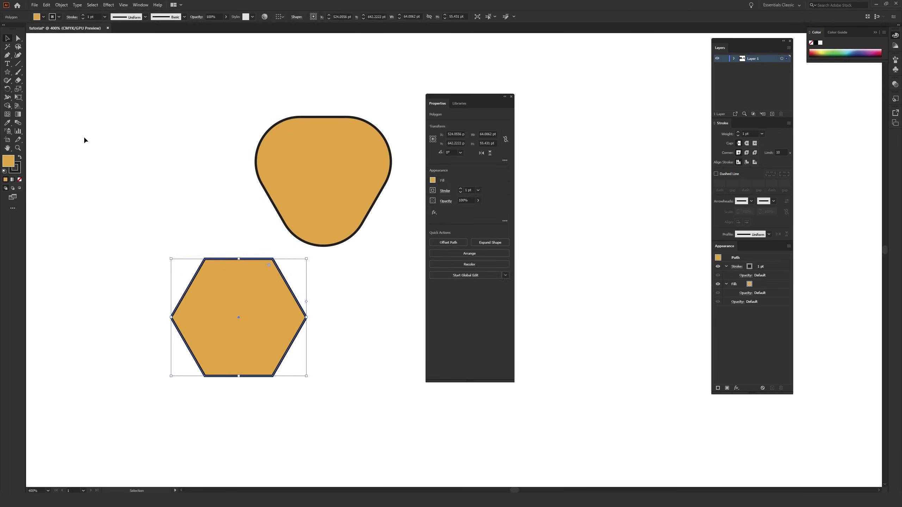
# Step: Shift the whole hexagon slightly to the right using the Direct Selection tool
pyautogui.click(18, 38)
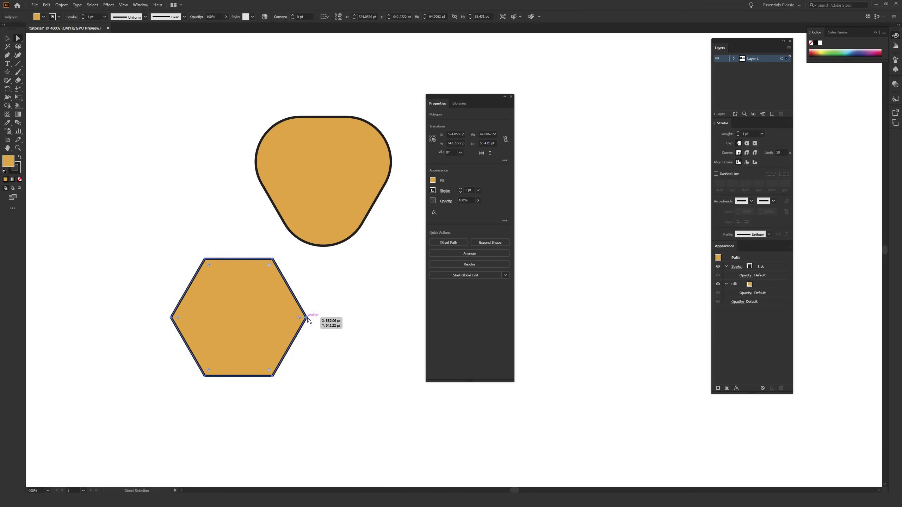
pyautogui.hotkey('ctrl', '+')
pyautogui.hotkey('ctrl', '+')
pyautogui.hotkey('ctrl', '+')
pyautogui.press('space')
pyautogui.moveTo(317, 305); pyautogui.dragTo(67, 284)
pyautogui.moveTo(157, 279); pyautogui.dragTo(149, 292)
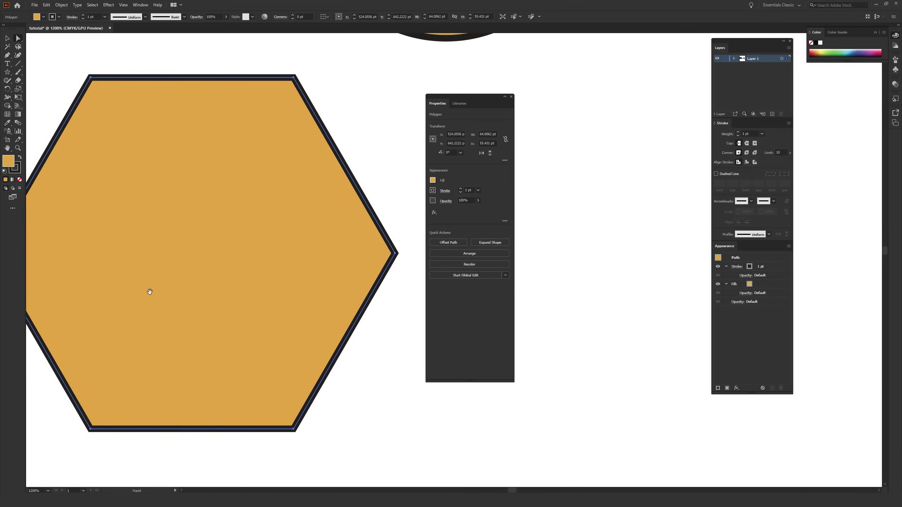
pyautogui.moveTo(231, 208)
pyautogui.mouseDown()
pyautogui.moveTo(317, 192)
pyautogui.moveTo(266, 281)
pyautogui.moveTo(218, 204)
pyautogui.moveTo(235, 203)
pyautogui.moveTo(219, 213)
pyautogui.mouseUp()
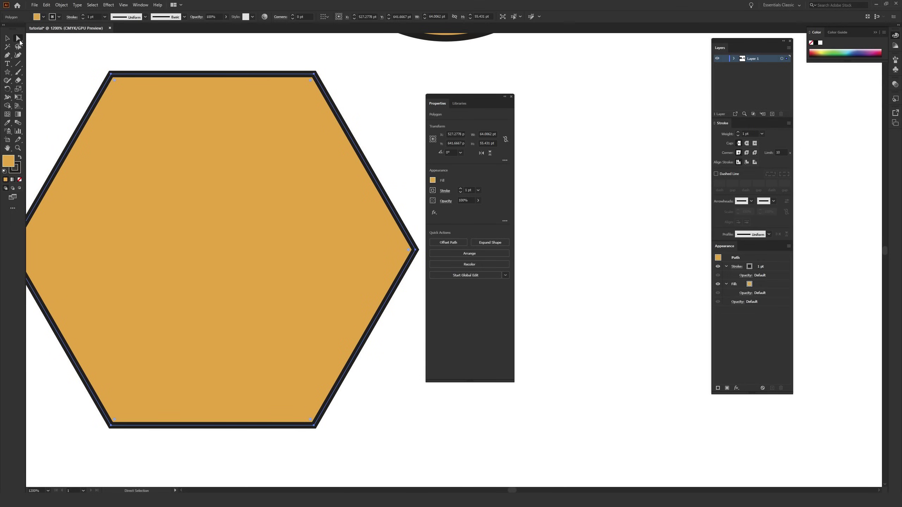
pyautogui.moveTo(322, 213); pyautogui.dragTo(313, 211)
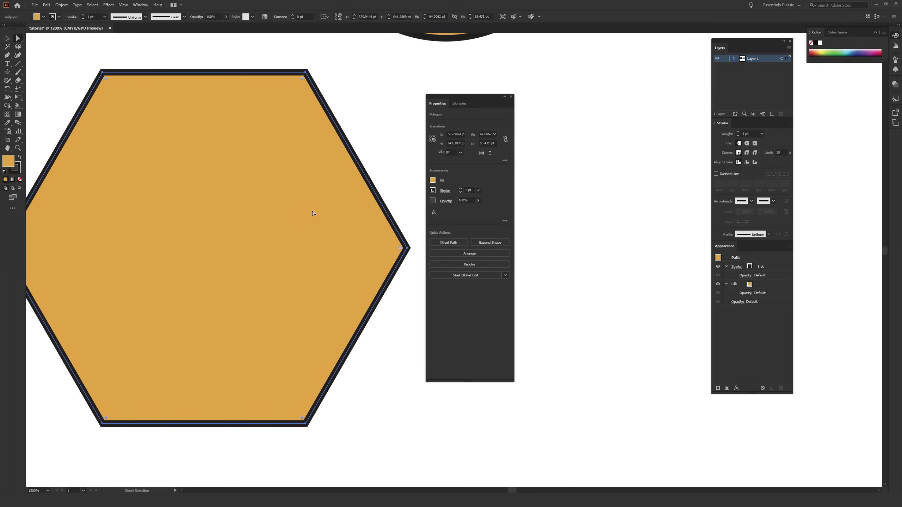
# Step: Pull only the hexagon's right corner point inward to form a notch in that side
pyautogui.click(412, 204)
pyautogui.click(363, 246)
pyautogui.click(408, 248)
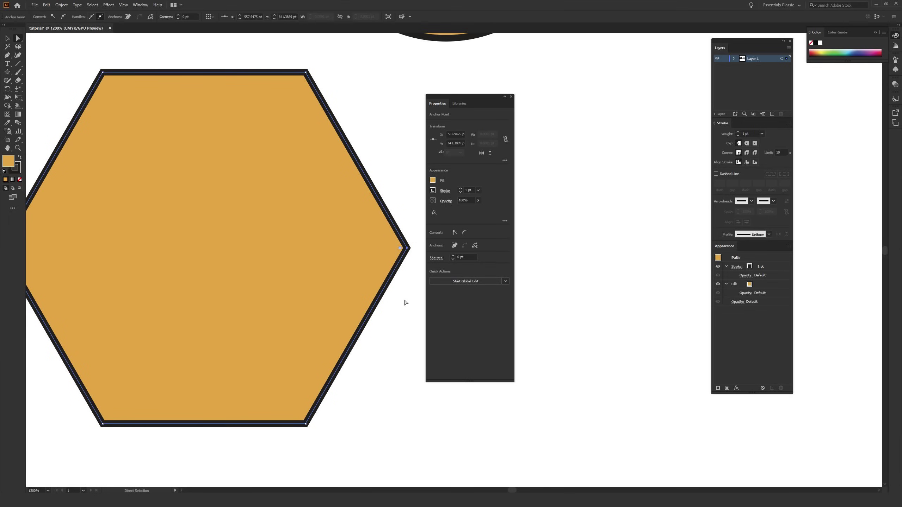
pyautogui.moveTo(408, 249); pyautogui.dragTo(331, 253)
pyautogui.press('space')
pyautogui.click(383, 238)
pyautogui.hotkey('ctrl', '-')
pyautogui.press('space')
pyautogui.moveTo(380, 237); pyautogui.dragTo(325, 239)
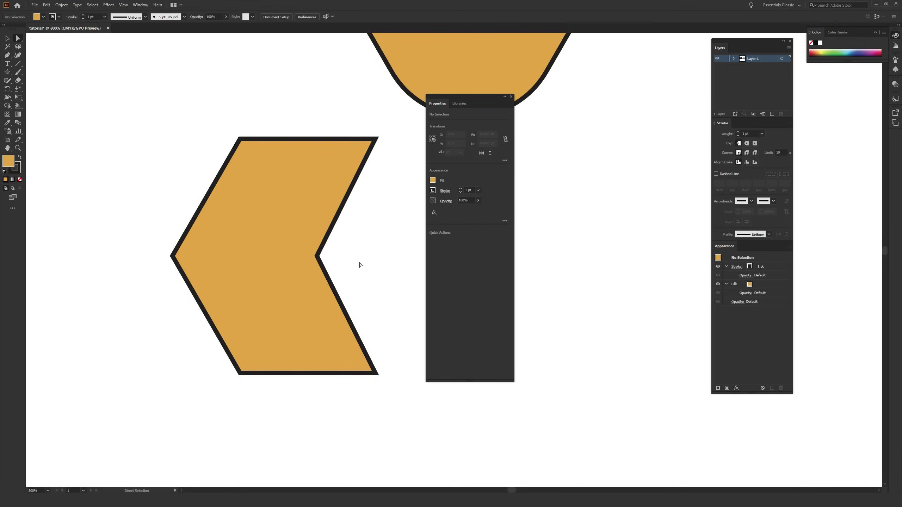
# Step: Pull the notched corner point back outward to form a hexagon again, and delete that anchor point
pyautogui.moveTo(319, 257); pyautogui.dragTo(386, 254)
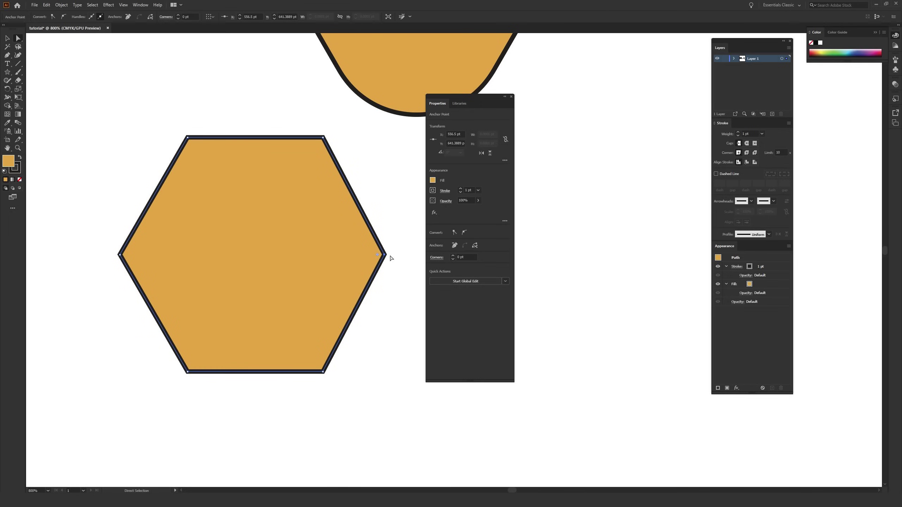
pyautogui.press('Delete')
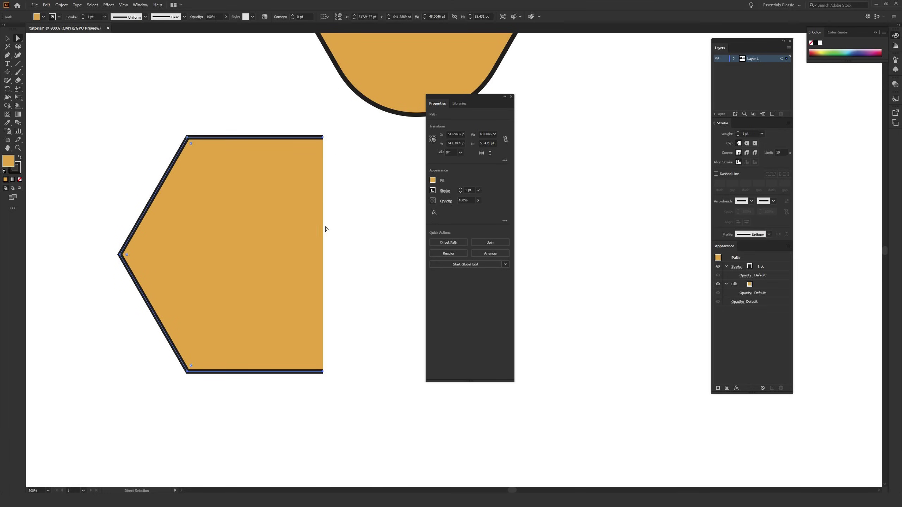
pyautogui.click(348, 323)
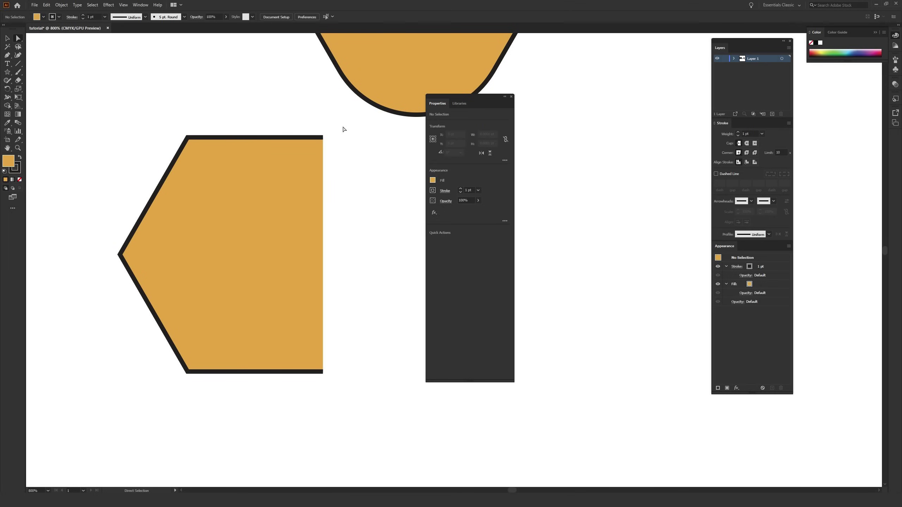
# Step: Join the two open end points on the right side of the shape to close its outline
pyautogui.moveTo(343, 126); pyautogui.dragTo(317, 394)
pyautogui.moveTo(317, 395); pyautogui.dragTo(318, 393)
pyautogui.rightClick(323, 372)
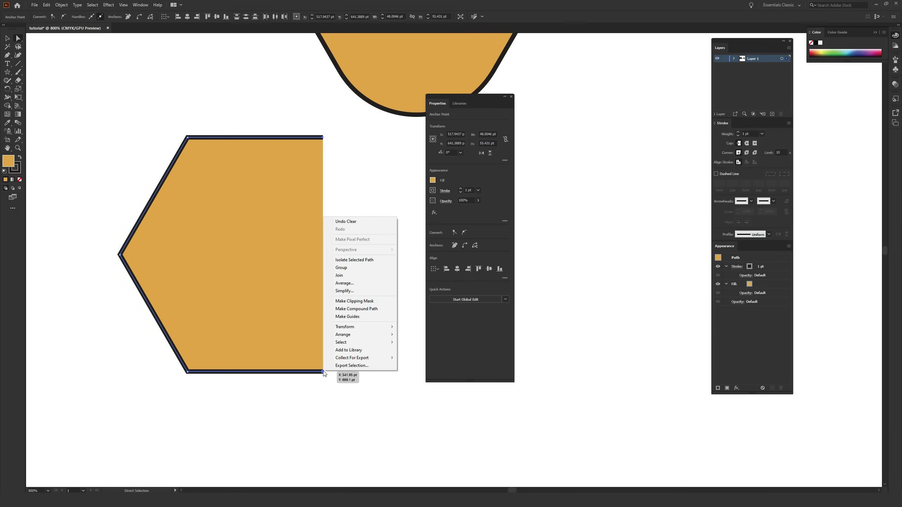
pyautogui.click(357, 277)
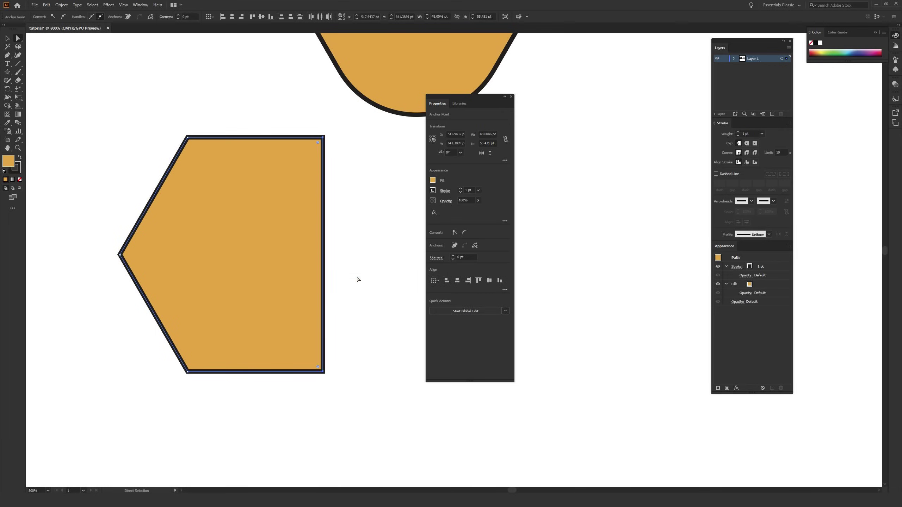
pyautogui.click(361, 262)
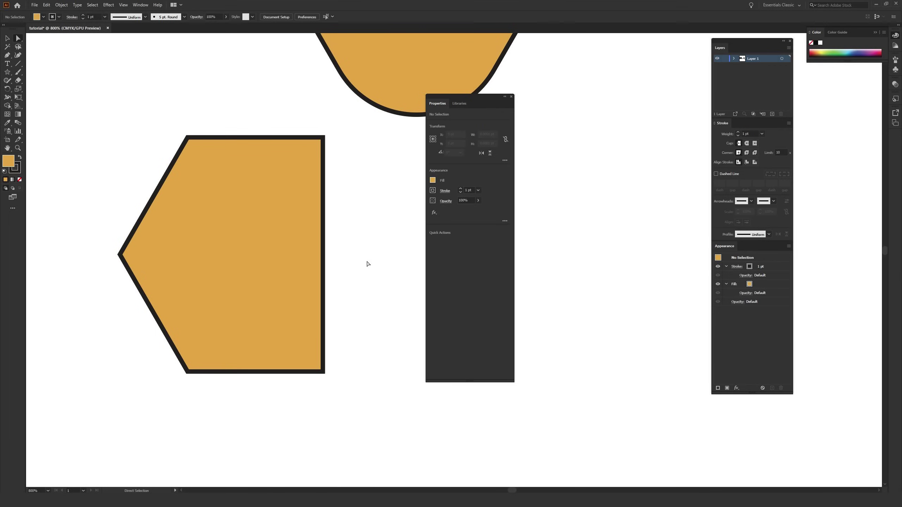
# Step: Delete the left corner anchor point of the five-sided shape, leaving its path open on that side
pyautogui.moveTo(76, 233); pyautogui.dragTo(130, 282)
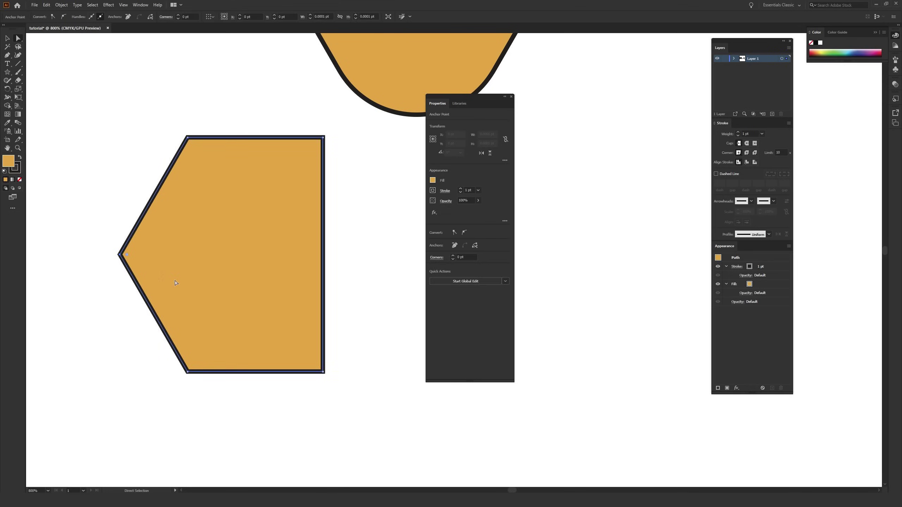
pyautogui.moveTo(89, 217); pyautogui.dragTo(142, 271)
pyautogui.click(107, 238)
pyautogui.click(120, 255)
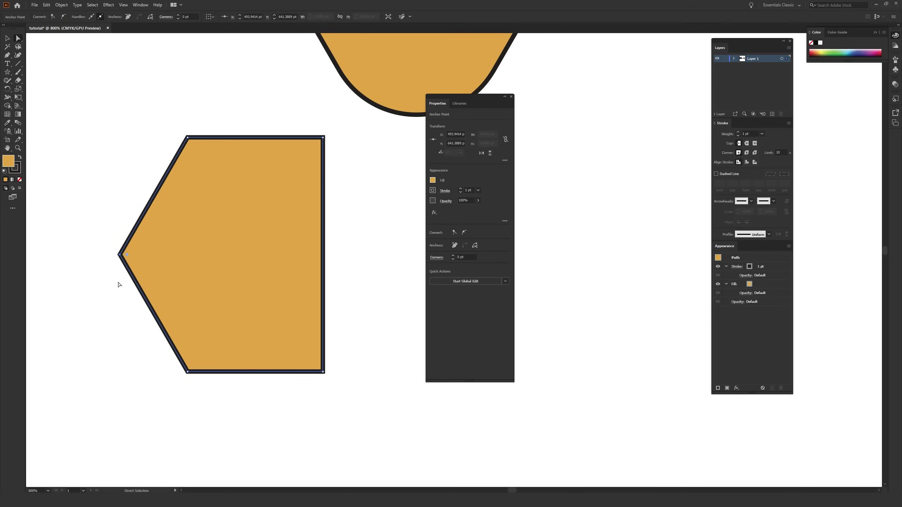
pyautogui.click(119, 285)
pyautogui.moveTo(105, 229); pyautogui.dragTo(148, 280)
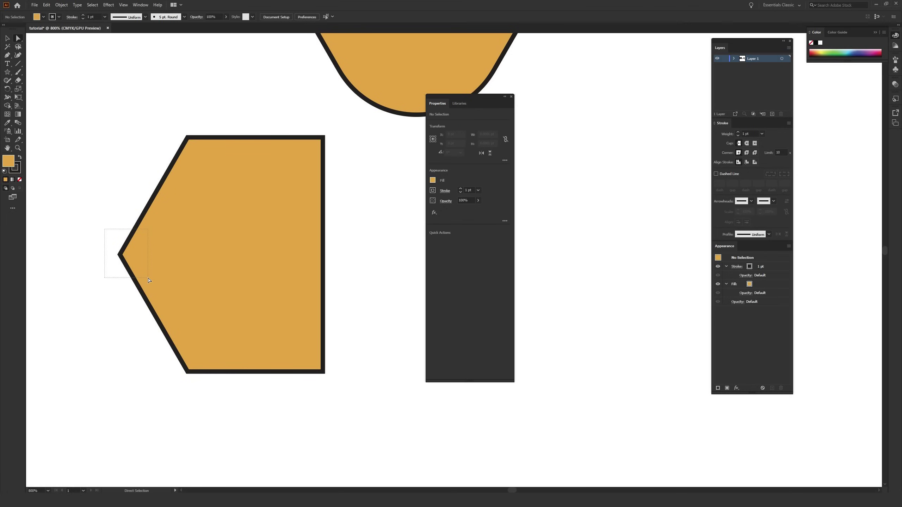
pyautogui.moveTo(148, 280); pyautogui.dragTo(154, 282)
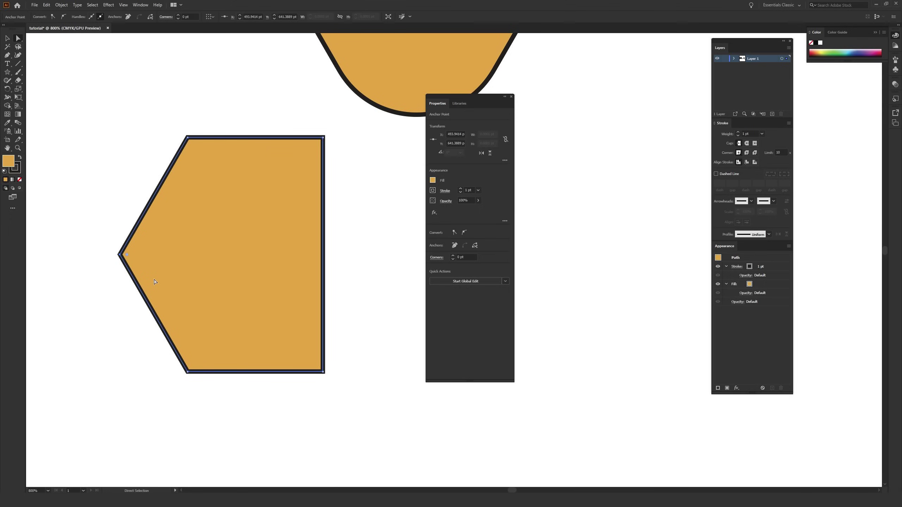
pyautogui.press('Delete')
pyautogui.click(154, 282)
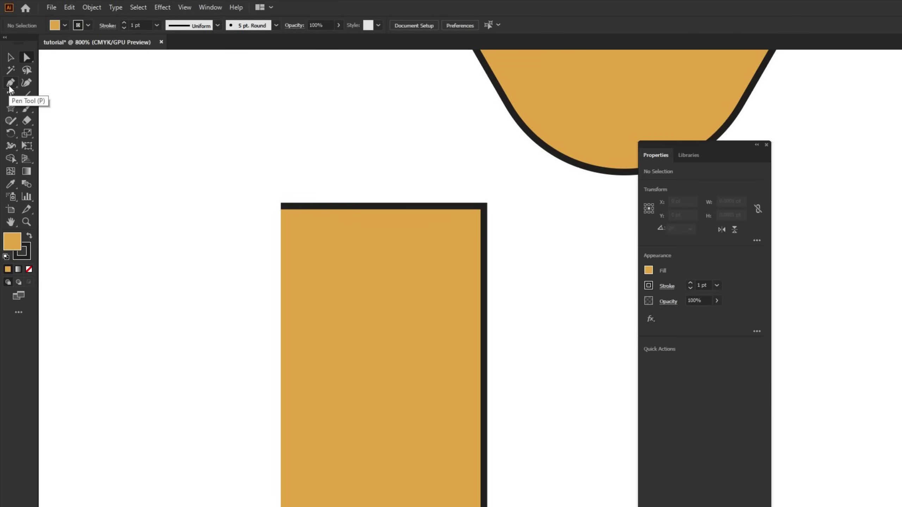
# Step: Continue the open path from its upper-left end with straight Pen tool segments forming a notch, closing it at the lower-left end
pyautogui.click(10, 85)
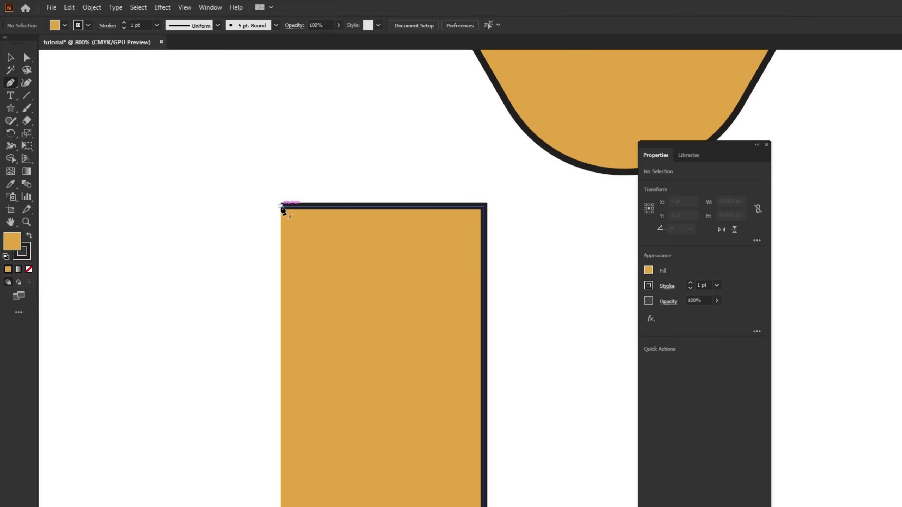
pyautogui.click(281, 207)
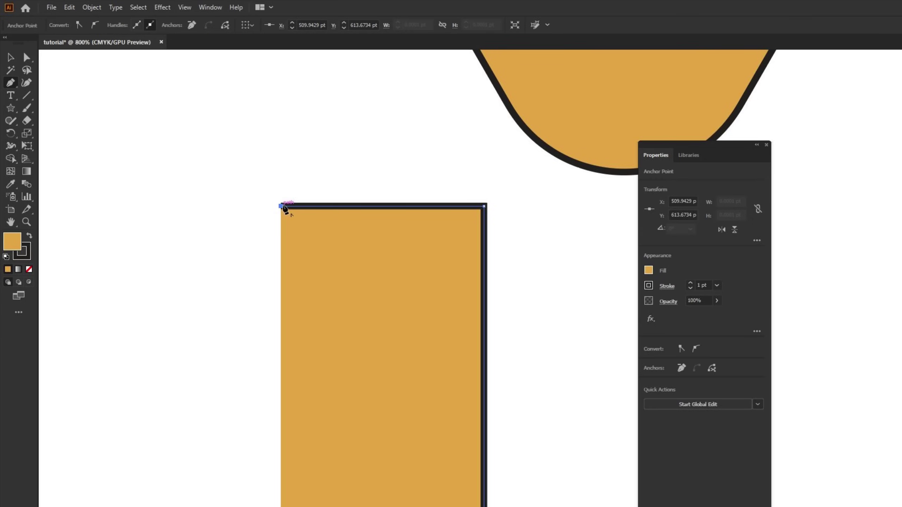
pyautogui.click(197, 235)
pyautogui.click(211, 299)
pyautogui.click(289, 301)
pyautogui.click(380, 262)
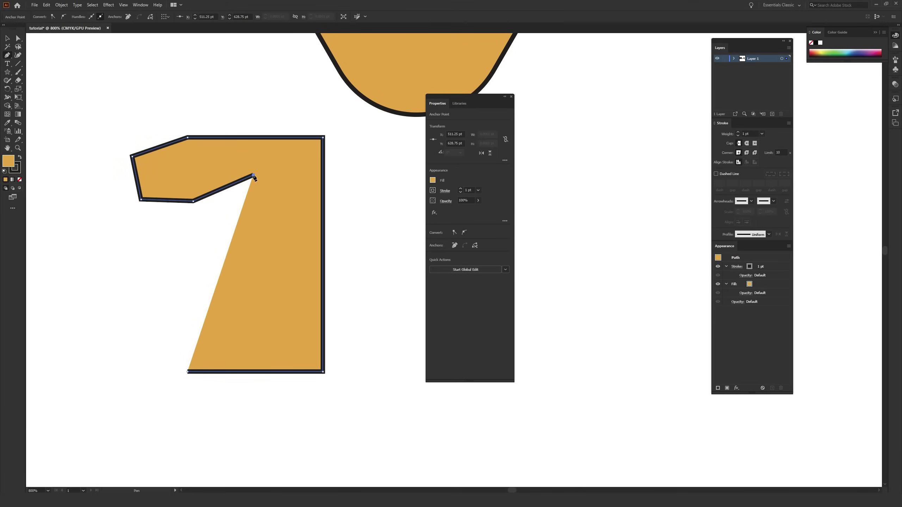
pyautogui.click(274, 207)
pyautogui.click(248, 229)
pyautogui.click(208, 241)
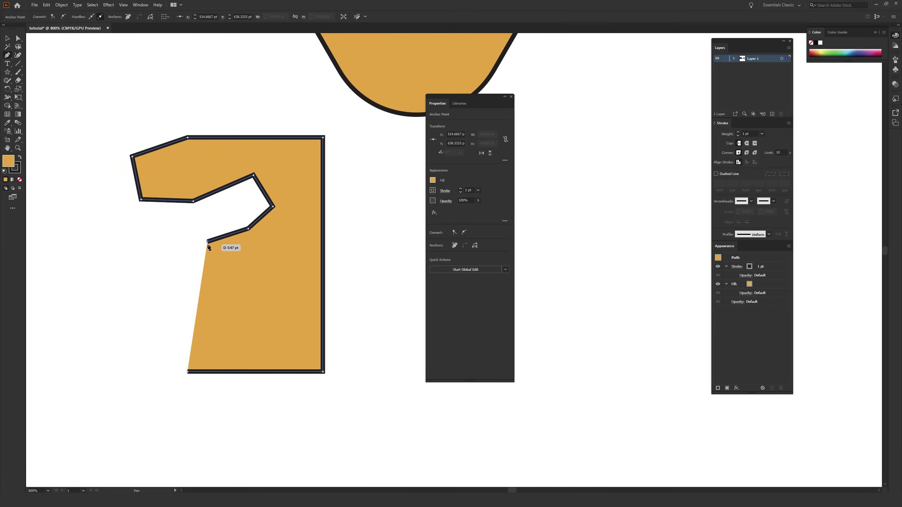
pyautogui.click(188, 371)
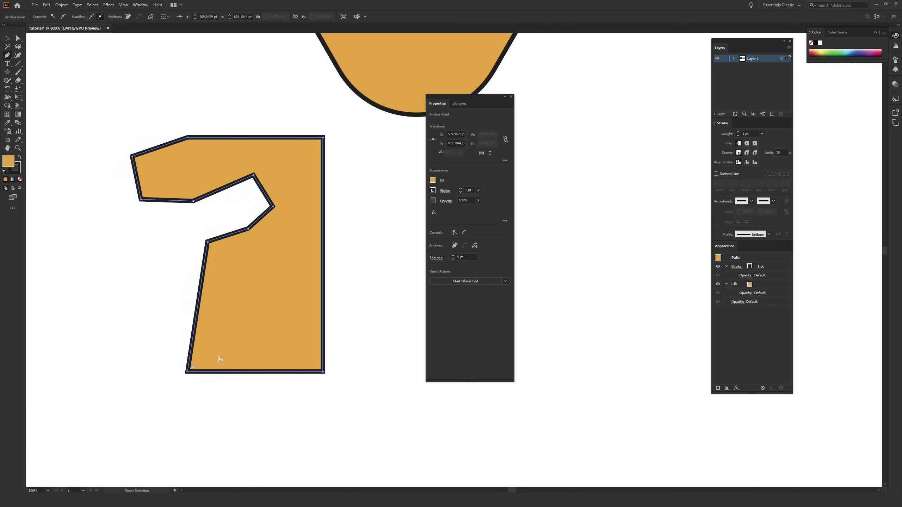
# Step: Undo the closing segment and extend the path with curved Pen tool segments below the notch, adjusting the last point to end the curve
pyautogui.hotkey('ctrl', 'z')
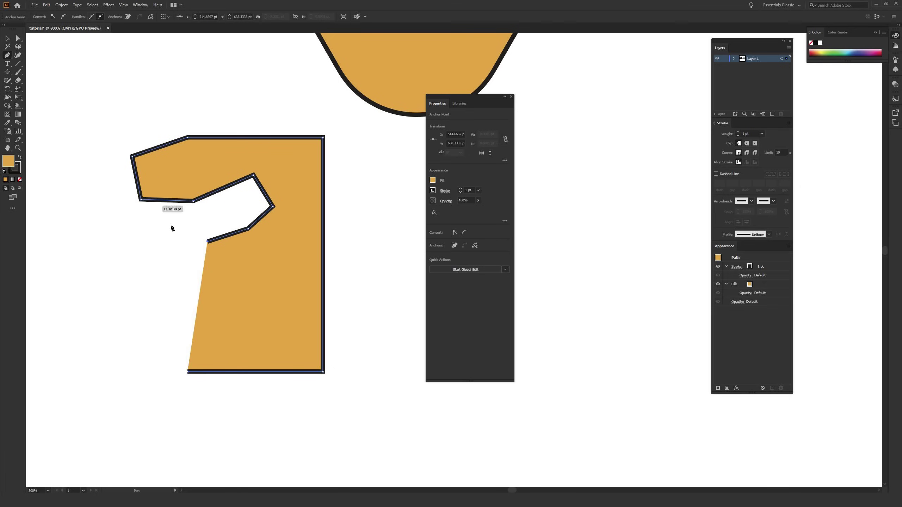
pyautogui.moveTo(163, 264); pyautogui.dragTo(182, 291)
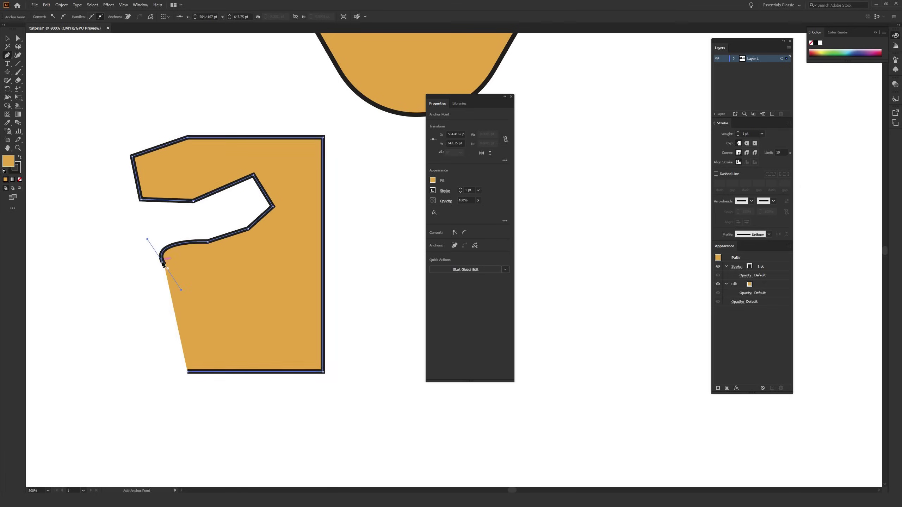
pyautogui.moveTo(229, 291); pyautogui.dragTo(256, 256)
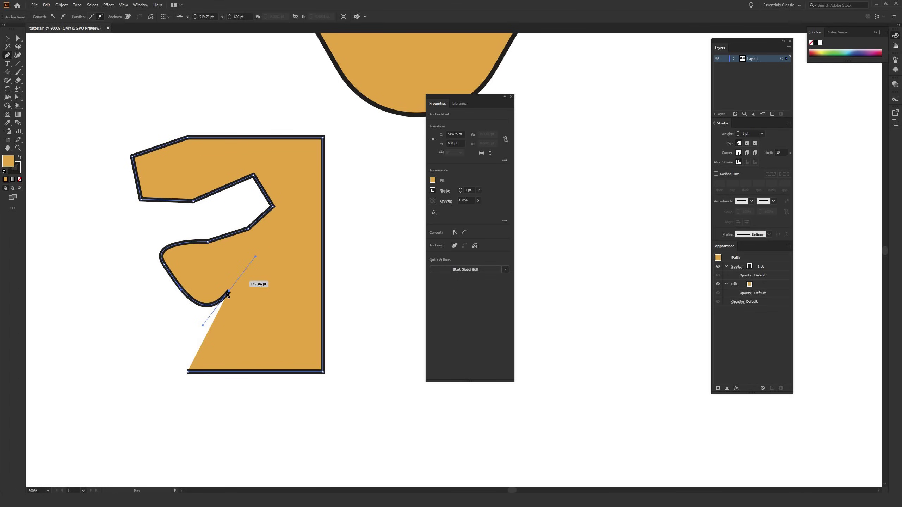
pyautogui.moveTo(228, 292); pyautogui.dragTo(224, 304)
pyautogui.click(225, 304)
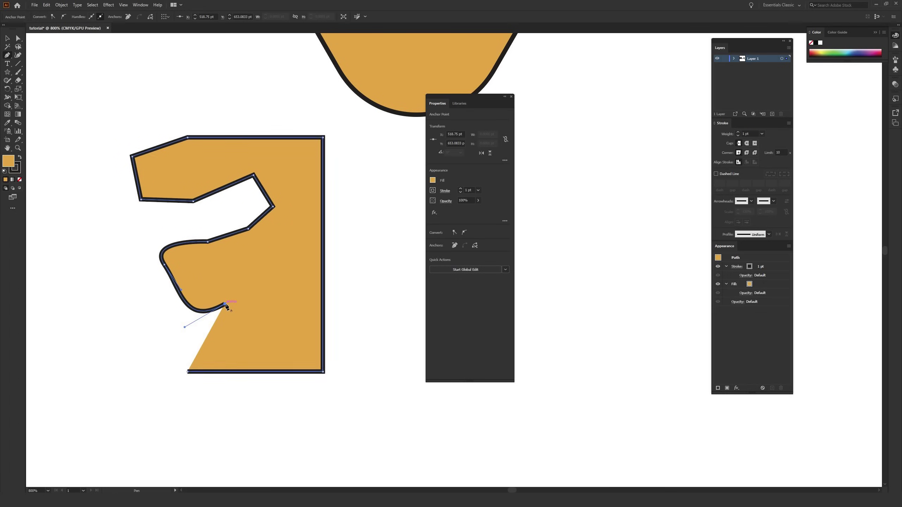
# Step: Extend the path with further curves and a long loop crossing the notch, closing it at the lower-left end point
pyautogui.click(262, 249)
pyautogui.moveTo(281, 255); pyautogui.dragTo(287, 281)
pyautogui.moveTo(266, 315); pyautogui.dragTo(174, 345)
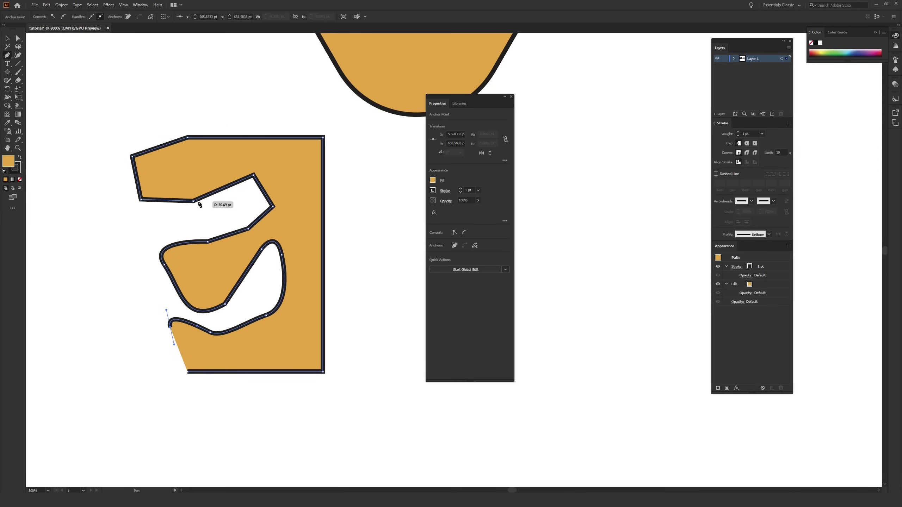
pyautogui.moveTo(274, 166); pyautogui.dragTo(294, 189)
pyautogui.click(195, 353)
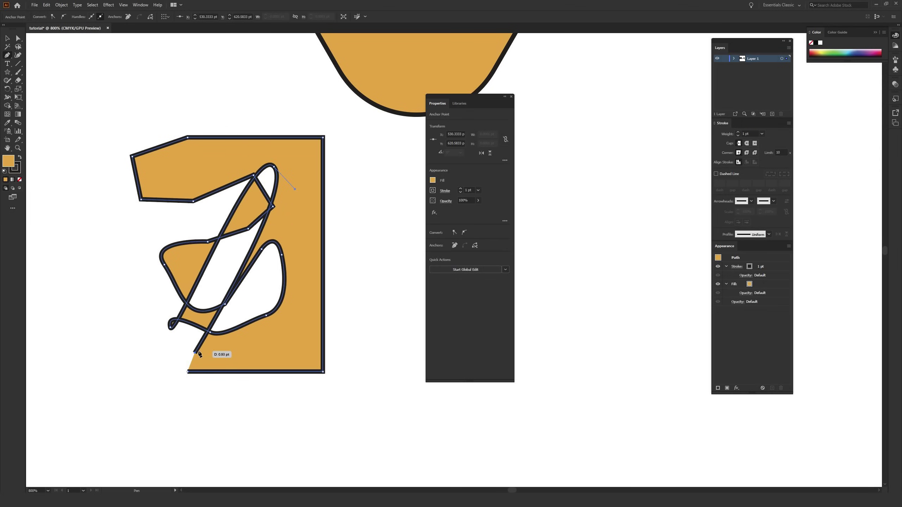
pyautogui.click(187, 371)
# Step: Move the closed freeform shape slightly to the right and delete it
pyautogui.click(7, 38)
pyautogui.click(188, 96)
pyautogui.moveTo(252, 165); pyautogui.dragTo(302, 161)
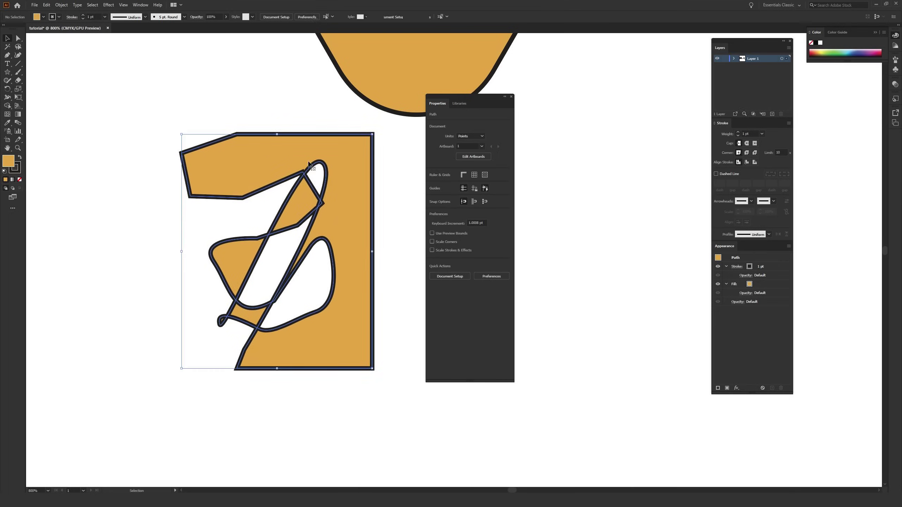
pyautogui.press('Delete')
# Step: Paint a long winding stroke beneath the rounded triangle and a second stroke crossing its left end with the 5 pt. Round Paintbrush
pyautogui.hotkey('ctrl', '-')
pyautogui.hotkey('ctrl', '-')
pyautogui.hotkey('ctrl', '-')
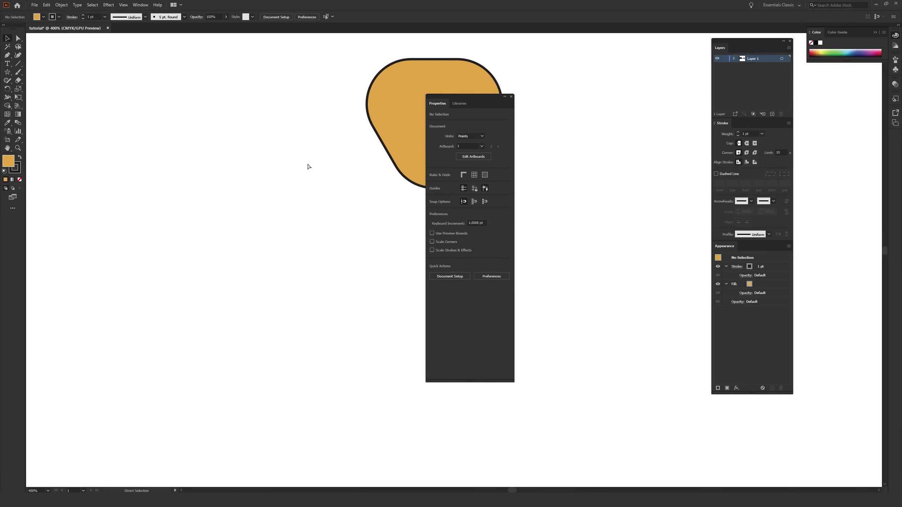
pyautogui.moveTo(370, 185); pyautogui.dragTo(209, 214)
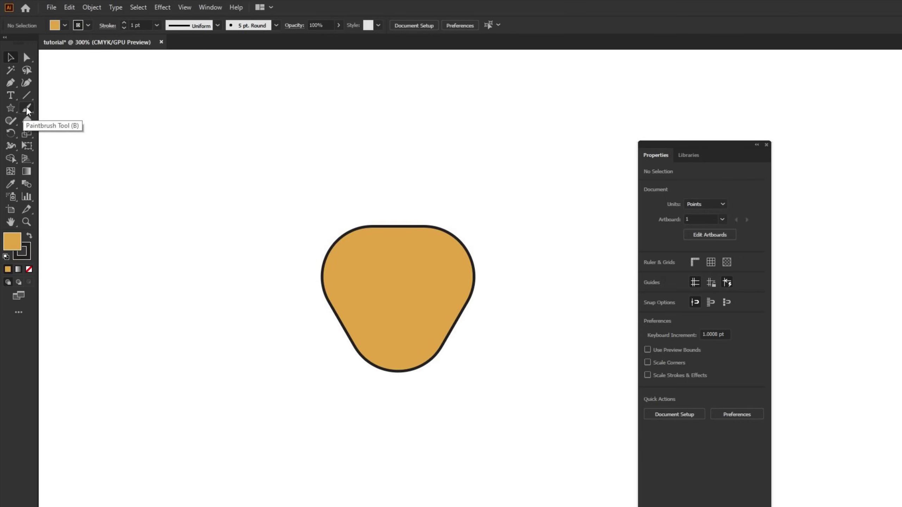
pyautogui.click(27, 110)
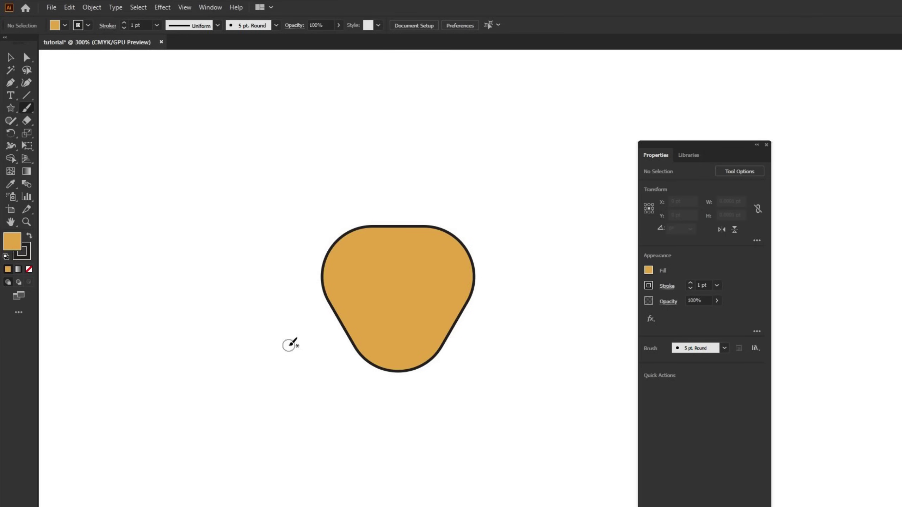
pyautogui.moveTo(279, 334)
pyautogui.mouseDown()
pyautogui.moveTo(297, 385)
pyautogui.moveTo(463, 397)
pyautogui.moveTo(353, 501)
pyautogui.moveTo(209, 372)
pyautogui.moveTo(171, 410)
pyautogui.mouseUp()
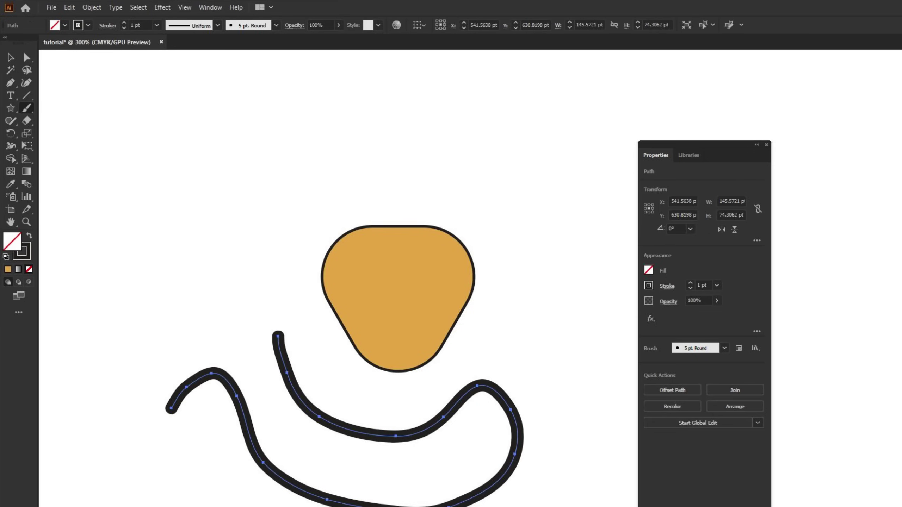
pyautogui.moveTo(206, 497)
pyautogui.mouseDown()
pyautogui.moveTo(227, 319)
pyautogui.moveTo(164, 223)
pyautogui.mouseUp()
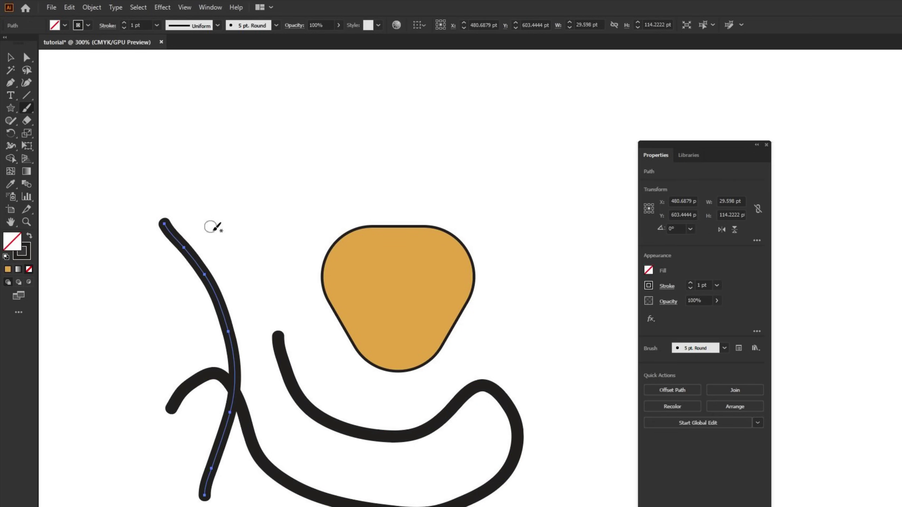
# Step: Paint a closed oval about 64 by 38 pt above the rounded triangle and shift it slightly to the left
pyautogui.moveTo(310, 122)
pyautogui.mouseDown()
pyautogui.moveTo(269, 139)
pyautogui.moveTo(265, 173)
pyautogui.moveTo(289, 191)
pyautogui.moveTo(358, 201)
pyautogui.moveTo(410, 178)
pyautogui.moveTo(419, 152)
pyautogui.moveTo(399, 119)
pyautogui.moveTo(367, 110)
pyautogui.moveTo(315, 118)
pyautogui.mouseUp()
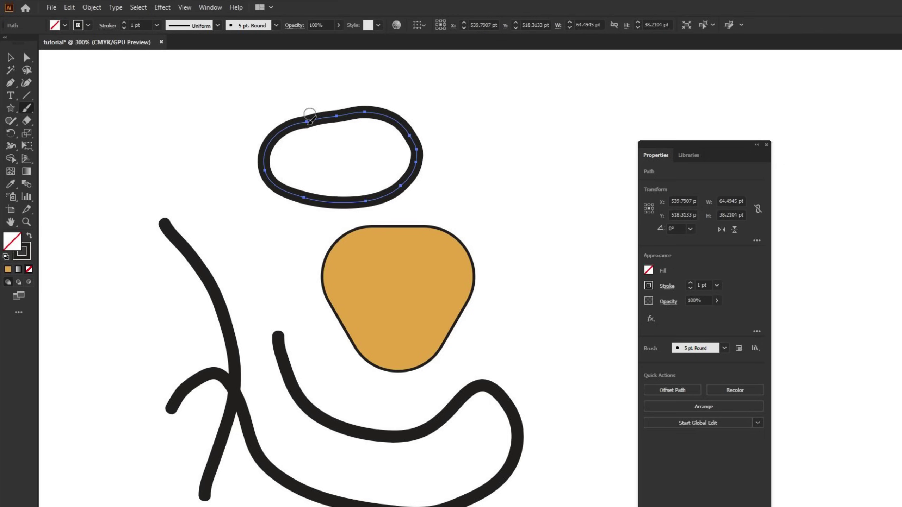
pyautogui.press('v')
pyautogui.moveTo(334, 118); pyautogui.dragTo(313, 118)
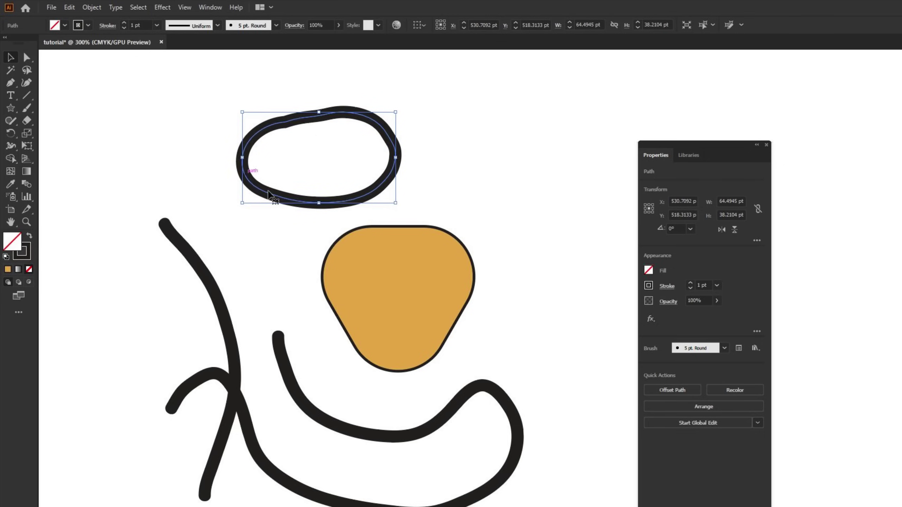
# Step: Fill the painted oval with a muted olive brown
pyautogui.doubleClick(11, 242)
pyautogui.click(465, 311)
pyautogui.click(612, 262)
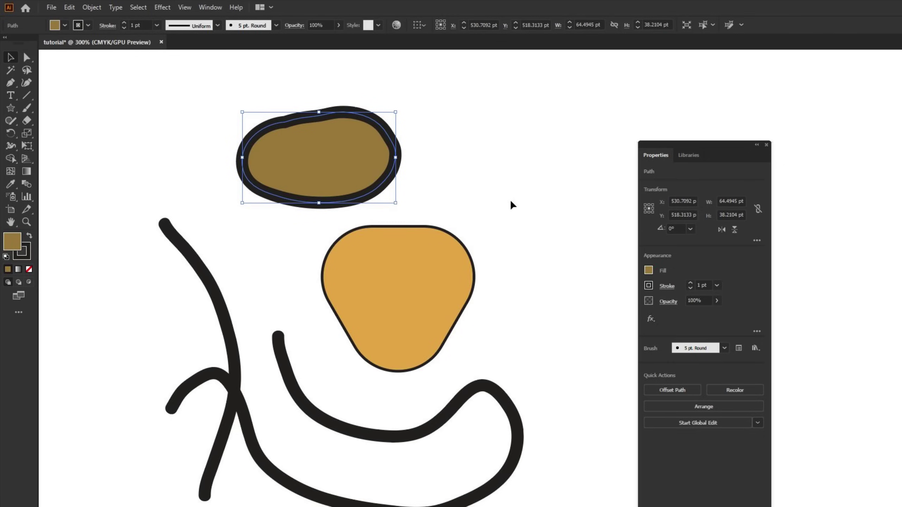
# Step: Change the painted oval's fill to a light teal
pyautogui.doubleClick(10, 242)
pyautogui.click(509, 327)
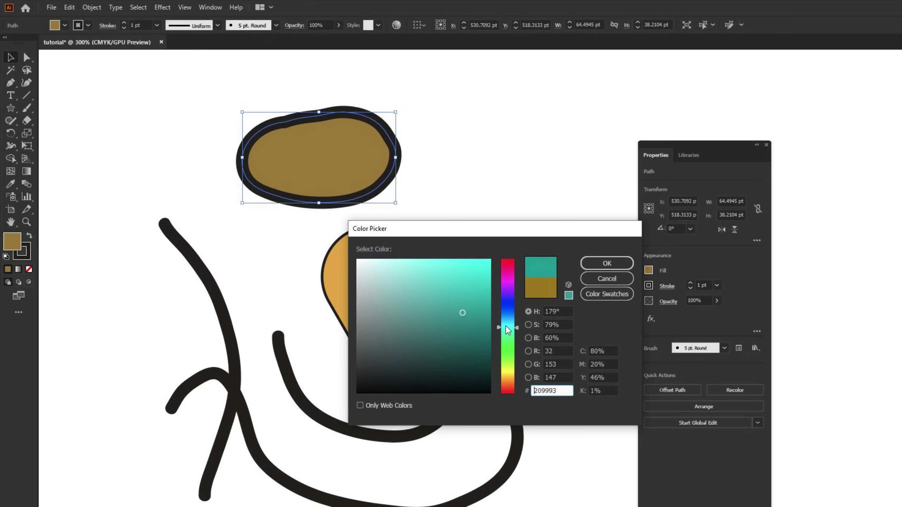
pyautogui.click(486, 277)
pyautogui.click(597, 263)
# Step: Shift the teal oval farther left and place a duplicate beside it at the same height, above the rounded triangle's right side
pyautogui.click(498, 189)
pyautogui.moveTo(359, 184); pyautogui.dragTo(515, 172)
pyautogui.click(529, 378)
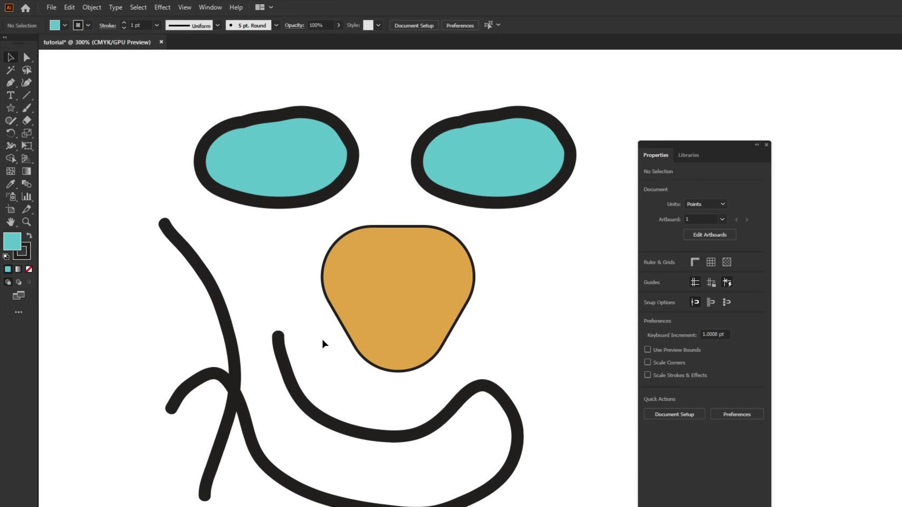
# Step: Scribble a solid black area to the right of the rounded triangle with the Blob Brush tool
pyautogui.click(27, 109)
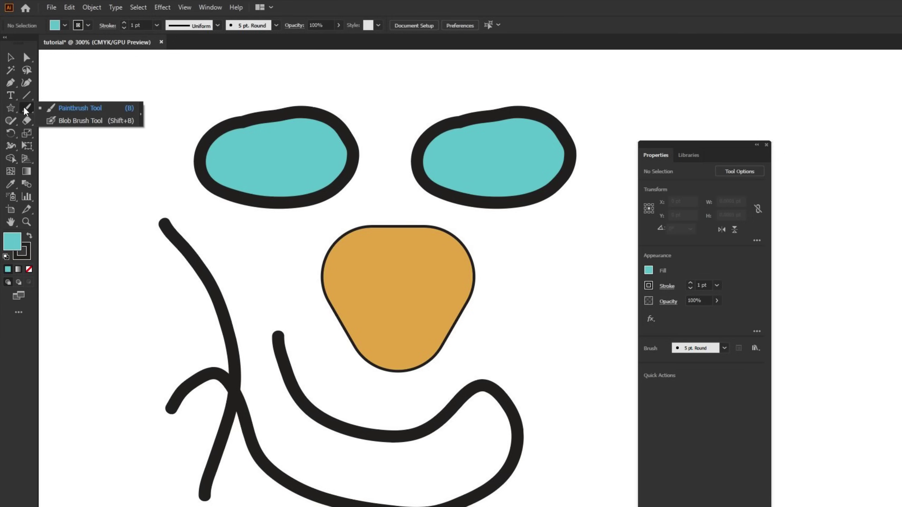
pyautogui.click(75, 122)
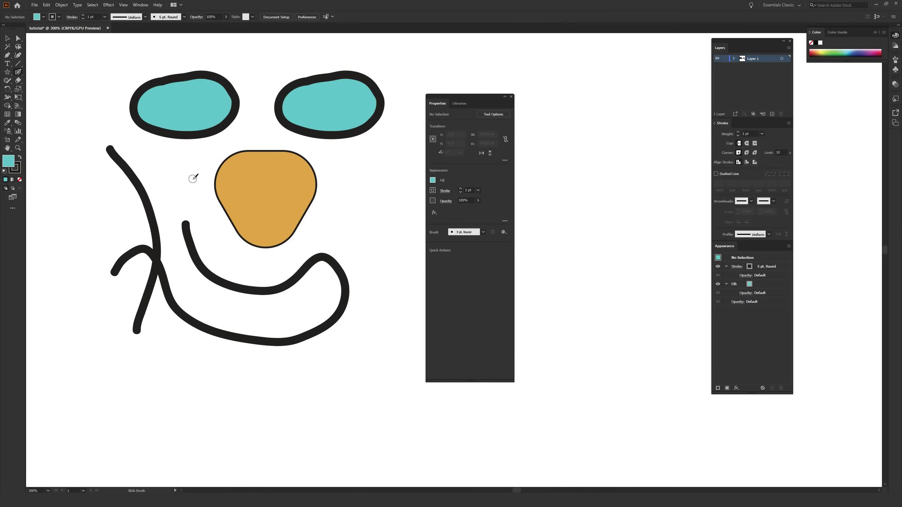
pyautogui.moveTo(233, 193); pyautogui.dragTo(151, 196)
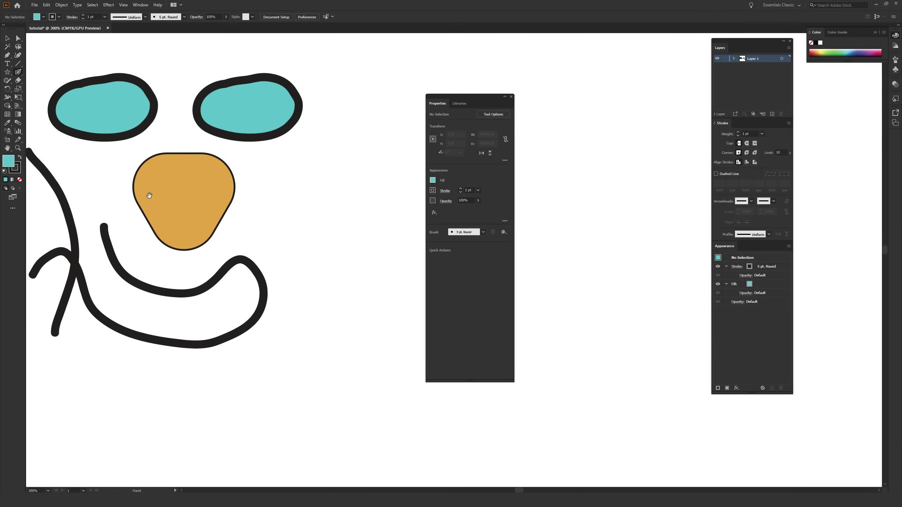
pyautogui.moveTo(301, 182)
pyautogui.mouseDown()
pyautogui.moveTo(310, 252)
pyautogui.moveTo(314, 224)
pyautogui.moveTo(340, 259)
pyautogui.mouseUp()
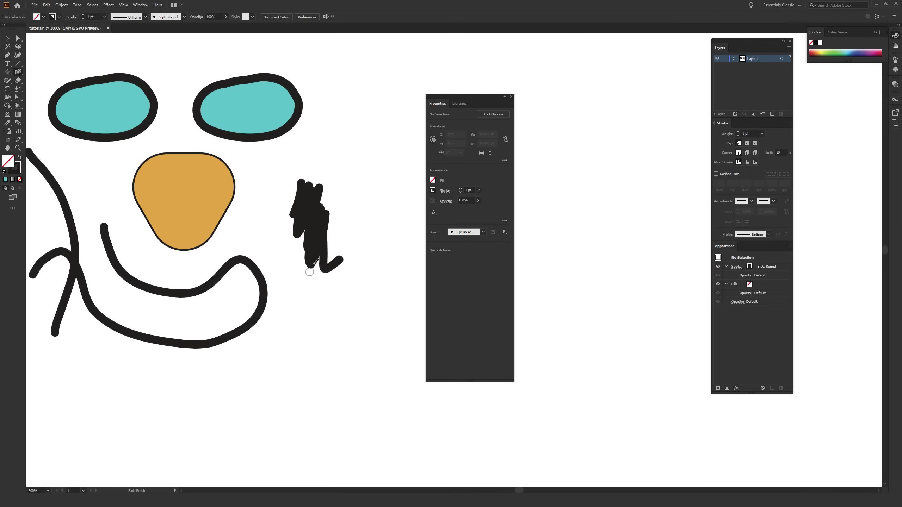
# Step: Set the stroke colour for the Blob Brush to a bright teal
pyautogui.doubleClick(18, 171)
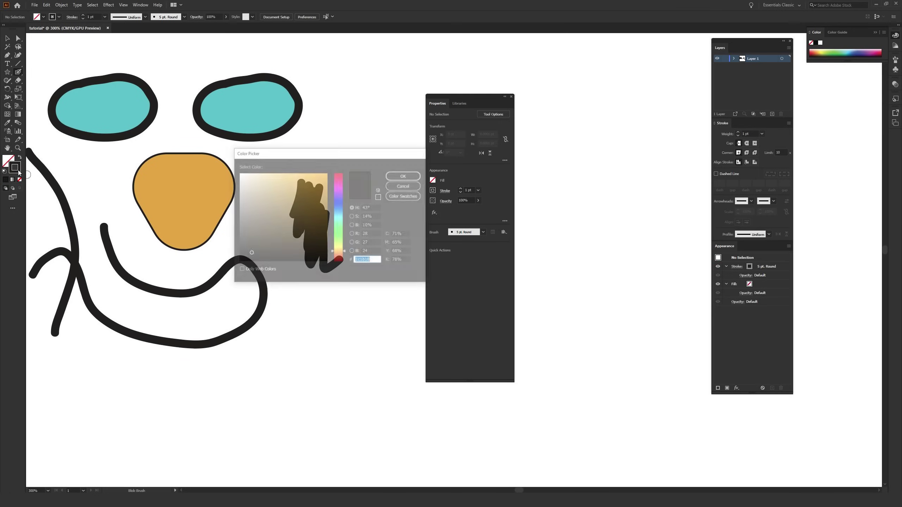
pyautogui.click(338, 219)
pyautogui.click(318, 183)
pyautogui.click(408, 176)
# Step: Paint two separate solid teal areas to the right of the black scribble with the Blob Brush
pyautogui.hotkey('ctrl', '+')
pyautogui.hotkey('ctrl', '+')
pyautogui.hotkey('ctrl', '+')
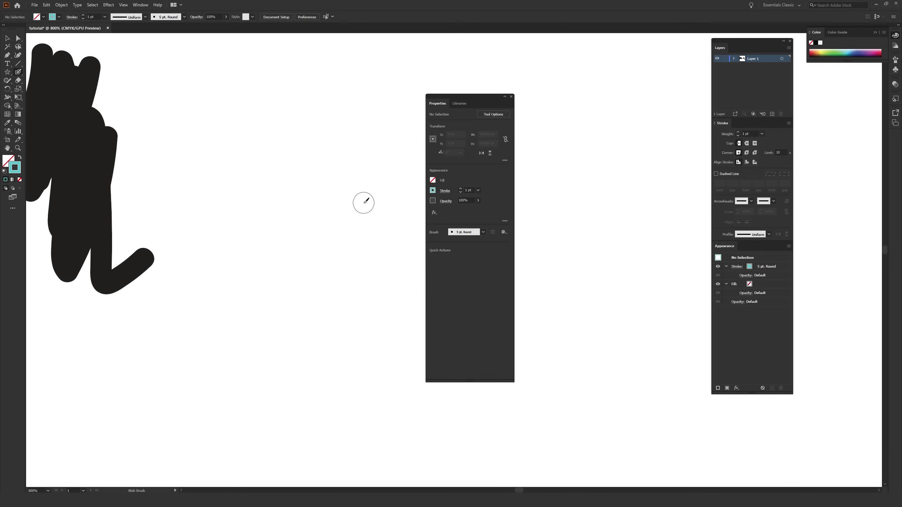
pyautogui.moveTo(258, 113)
pyautogui.mouseDown()
pyautogui.moveTo(242, 149)
pyautogui.moveTo(281, 153)
pyautogui.moveTo(307, 130)
pyautogui.mouseUp()
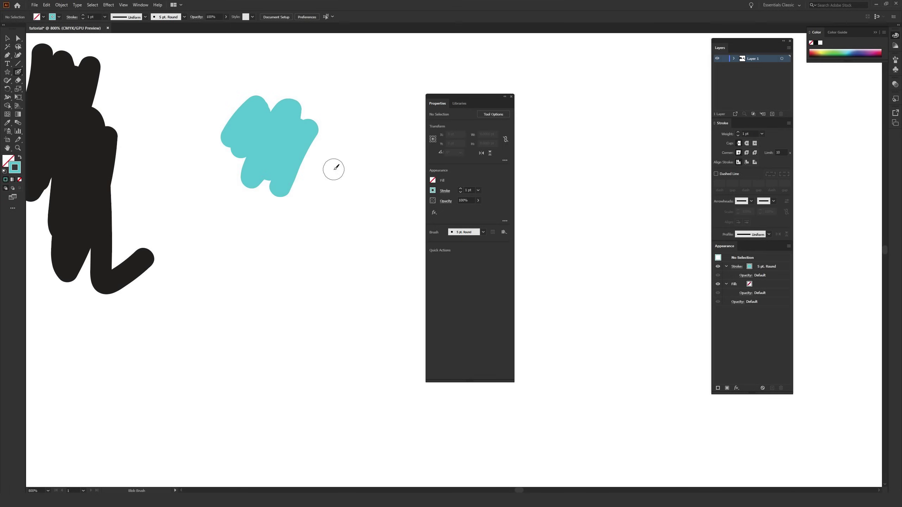
pyautogui.moveTo(341, 160)
pyautogui.mouseDown()
pyautogui.moveTo(356, 224)
pyautogui.moveTo(363, 179)
pyautogui.moveTo(382, 245)
pyautogui.moveTo(371, 257)
pyautogui.moveTo(381, 245)
pyautogui.moveTo(336, 262)
pyautogui.moveTo(340, 239)
pyautogui.moveTo(326, 229)
pyautogui.moveTo(333, 212)
pyautogui.mouseUp()
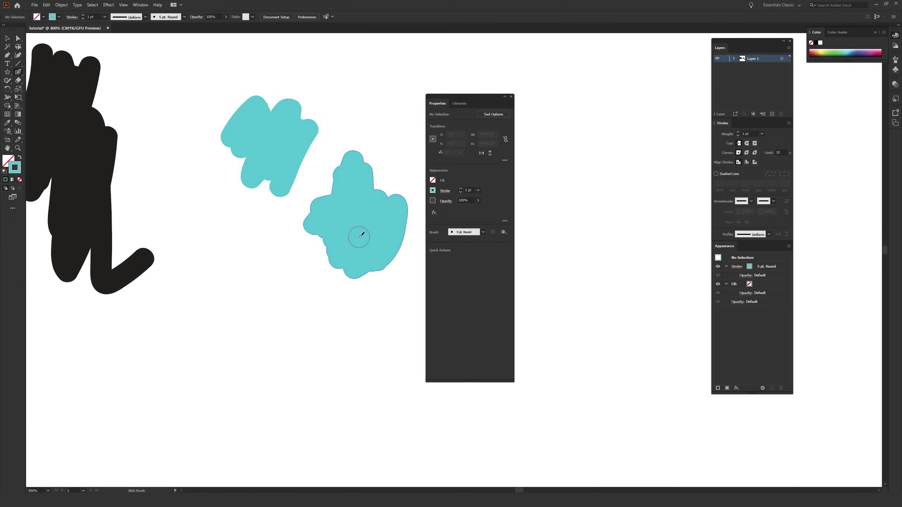
# Step: Move the two teal Blob Brush shapes apart, placing the scribble higher and the larger shape below it to the right
pyautogui.click(7, 39)
pyautogui.moveTo(363, 251); pyautogui.dragTo(369, 226)
pyautogui.moveTo(272, 167); pyautogui.dragTo(266, 189)
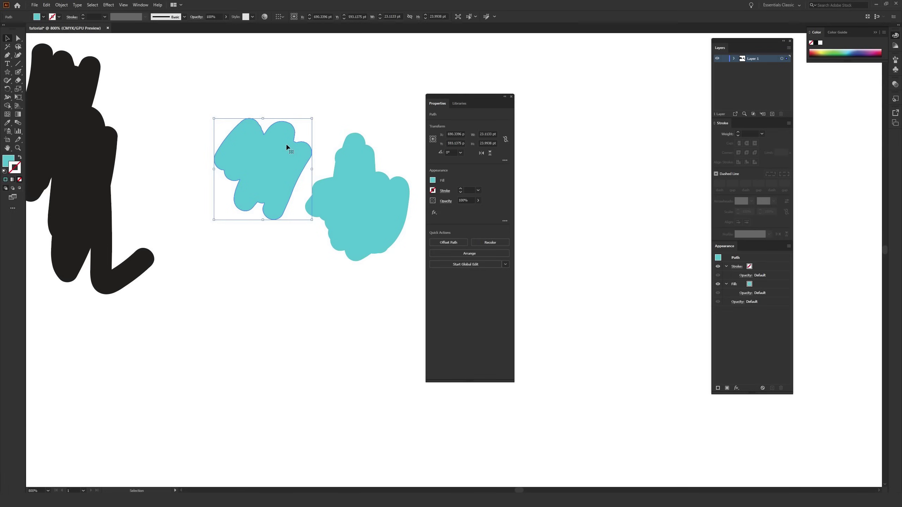
pyautogui.moveTo(286, 169); pyautogui.dragTo(291, 124)
pyautogui.moveTo(358, 221); pyautogui.dragTo(356, 190)
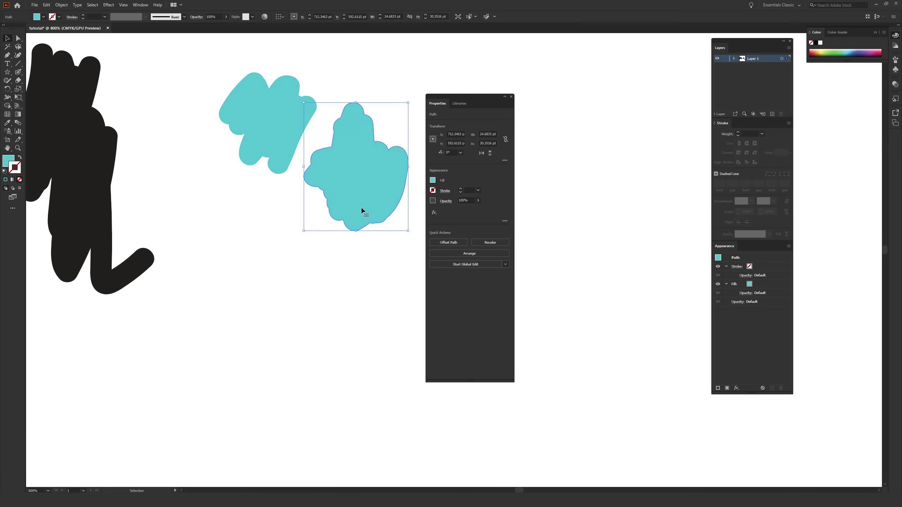
pyautogui.moveTo(350, 157); pyautogui.dragTo(329, 245)
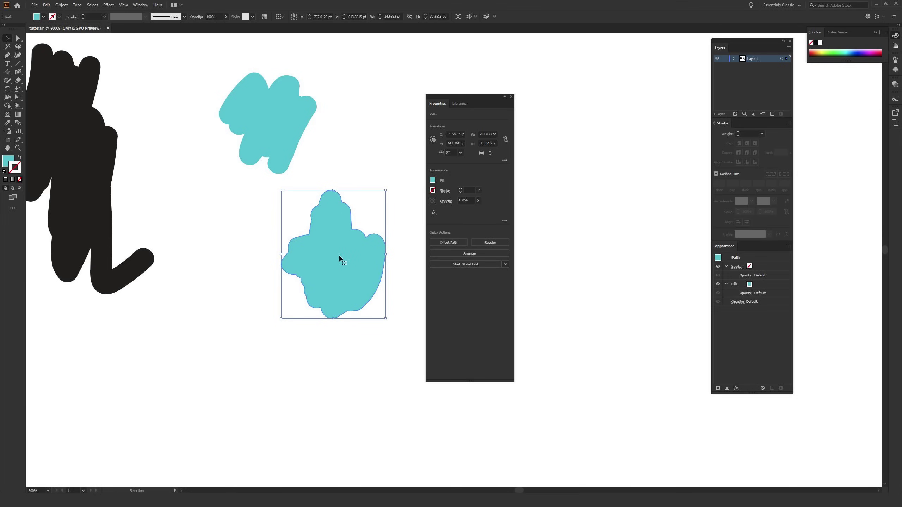
# Step: Give the larger teal shape a near-black stroke, colour 070706
pyautogui.doubleClick(14, 172)
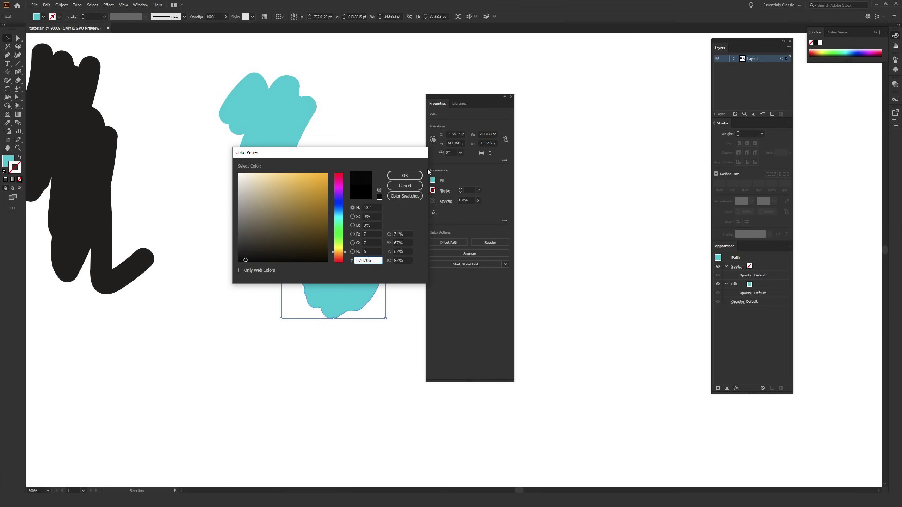
pyautogui.click(399, 174)
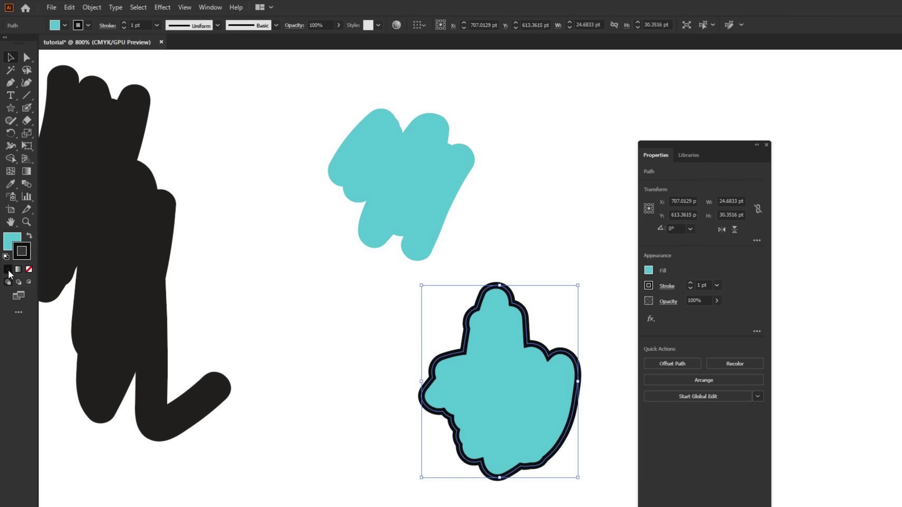
pyautogui.doubleClick(26, 253)
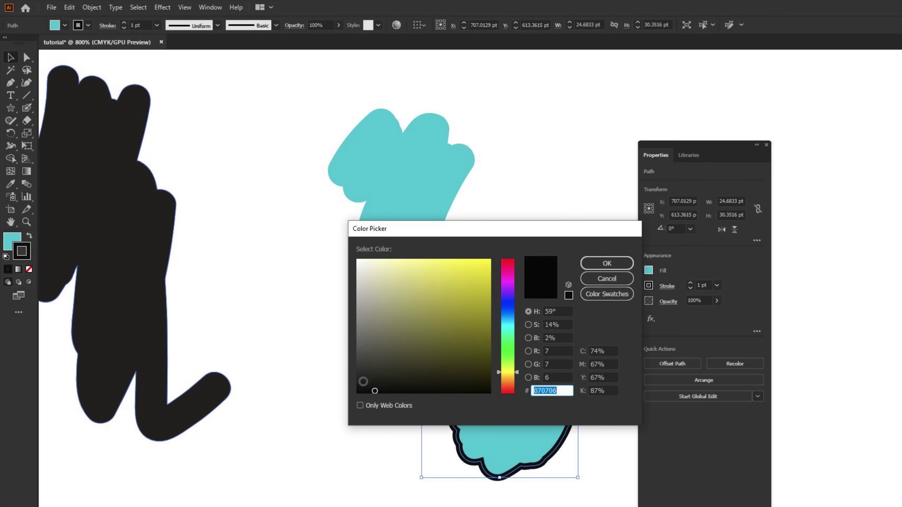
pyautogui.click(605, 264)
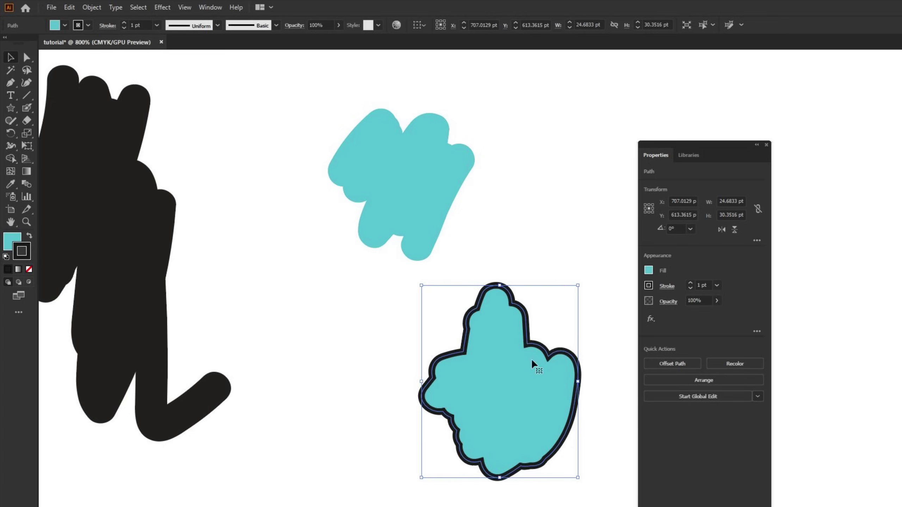
# Step: Try thicker stroke weights on the larger teal shape, settle on 0.75 pt, and deselect it
pyautogui.click(690, 283)
pyautogui.click(691, 283)
pyautogui.click(691, 283)
pyautogui.click(691, 288)
pyautogui.click(691, 287)
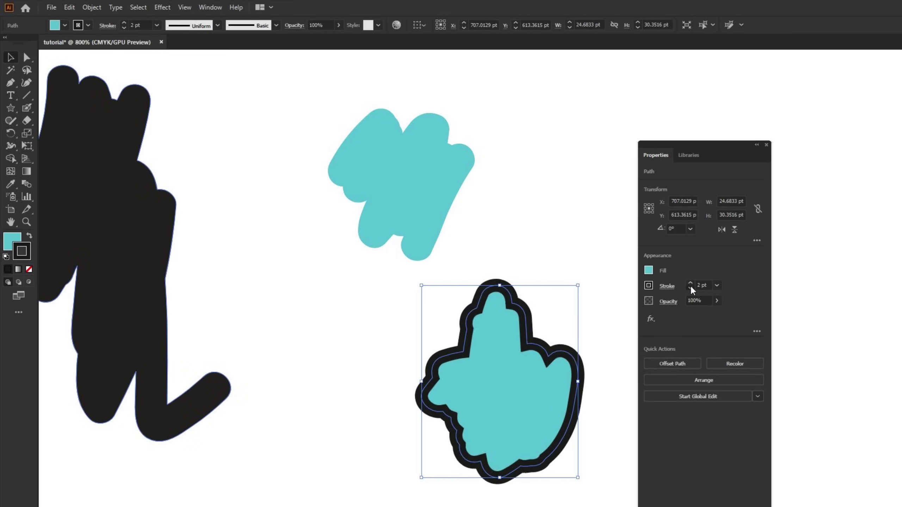
pyautogui.click(535, 236)
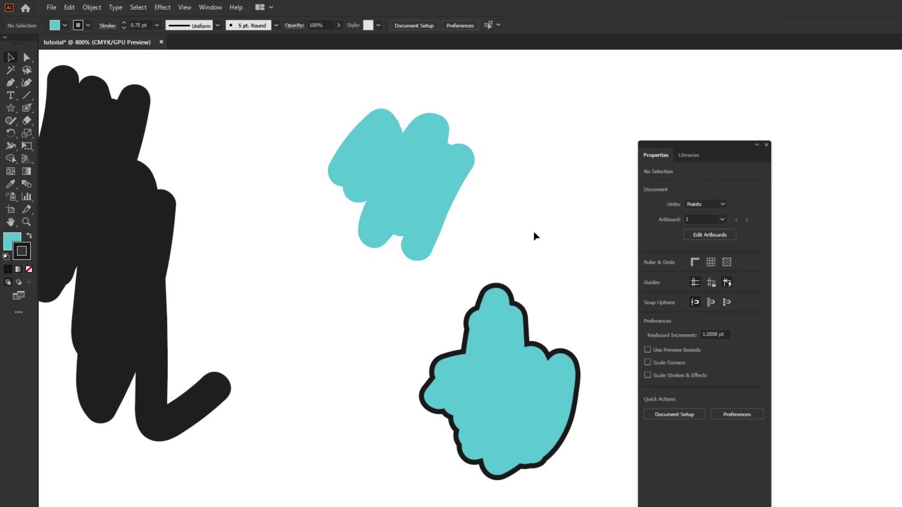
# Step: Set the fill of the "Edit Mode" text to white, ffffff
pyautogui.hotkey('ctrl', '-')
pyautogui.hotkey('ctrl', '-')
pyautogui.hotkey('ctrl', '-')
pyautogui.hotkey('ctrl', '-')
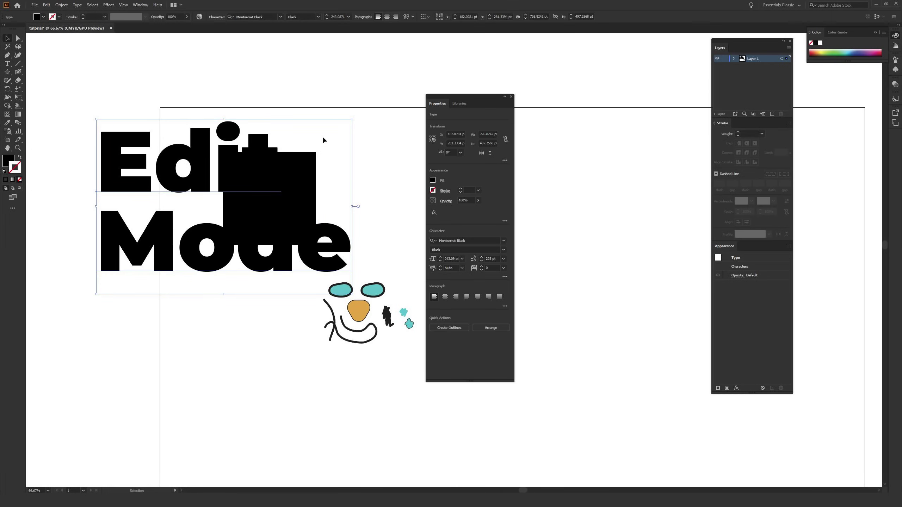
pyautogui.doubleClick(8, 161)
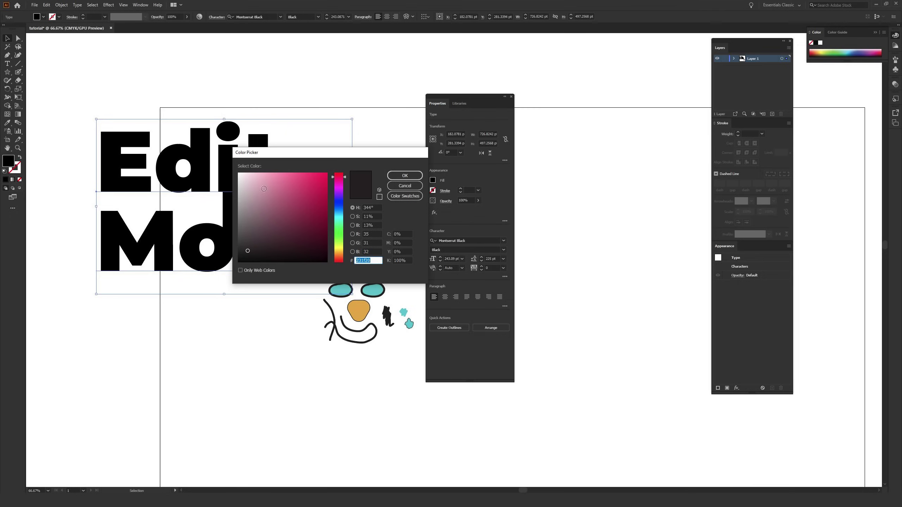
pyautogui.write('ffffff')
pyautogui.press('Return')
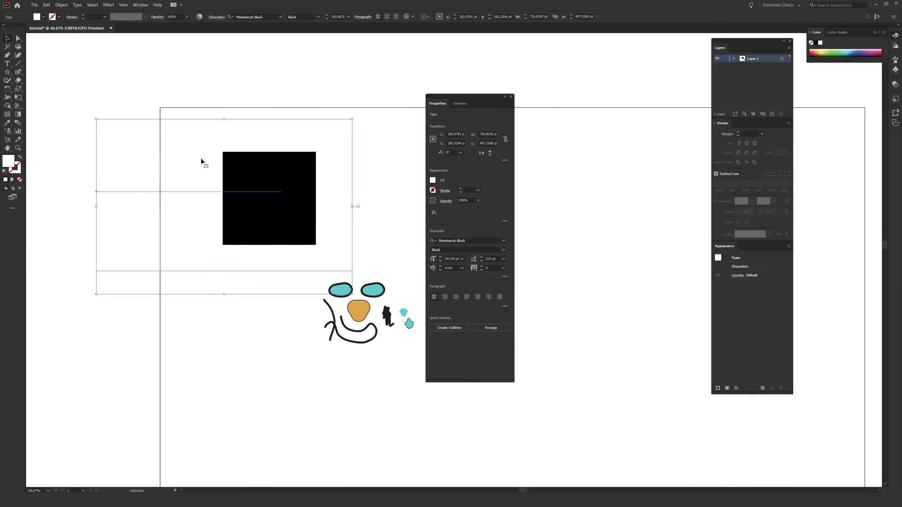
# Step: Scale the "Edit Mode" text down to about 235 by 161 pt and move it over the black square
pyautogui.moveTo(96, 119); pyautogui.dragTo(269, 237)
pyautogui.moveTo(293, 272); pyautogui.dragTo(56, 173)
pyautogui.hotkey('ctrl', '=')
pyautogui.hotkey('ctrl', '=')
pyautogui.hotkey('ctrl', '=')
pyautogui.press('space')
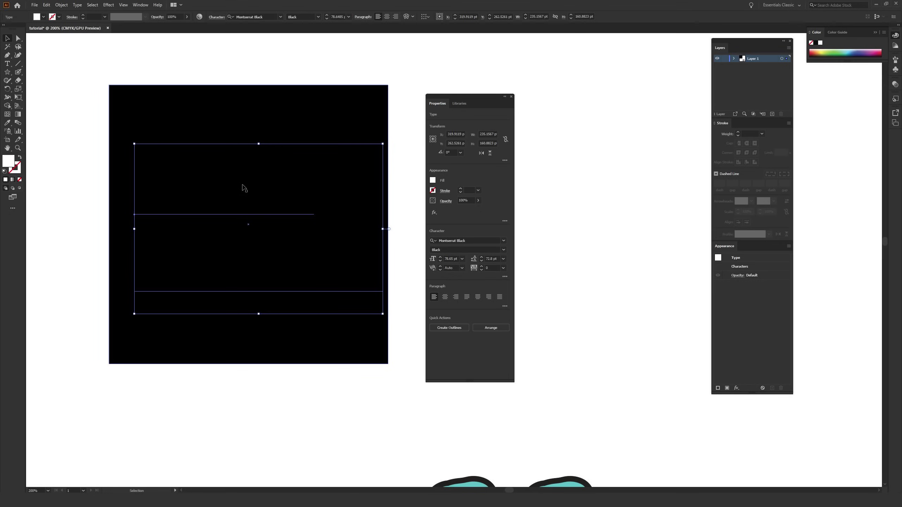
# Step: Bring the "Edit Mode" text to the front of the black square and shift it slightly up and left
pyautogui.rightClick(262, 216)
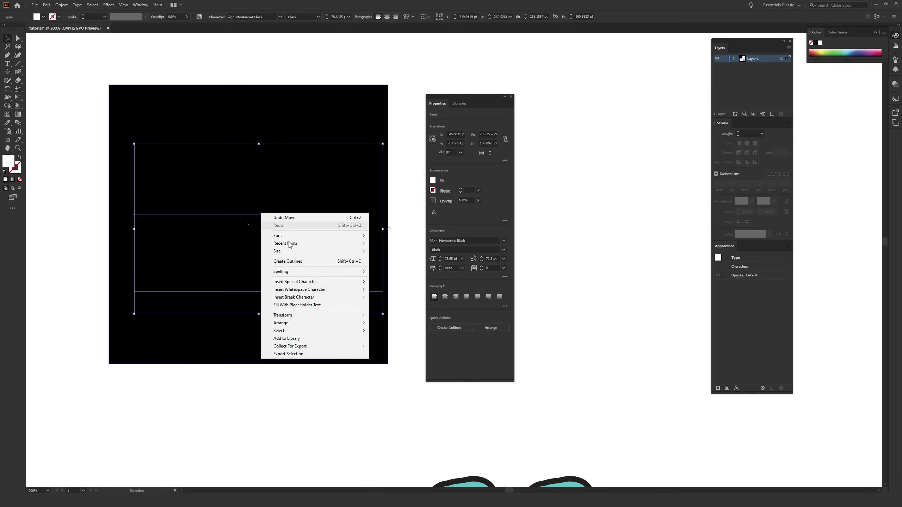
pyautogui.moveTo(321, 324)
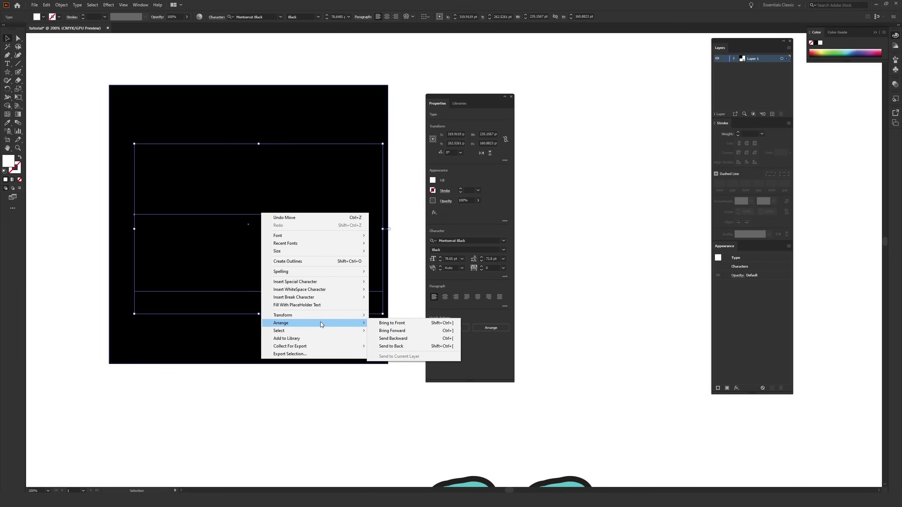
pyautogui.click(395, 325)
pyautogui.moveTo(333, 284); pyautogui.dragTo(326, 279)
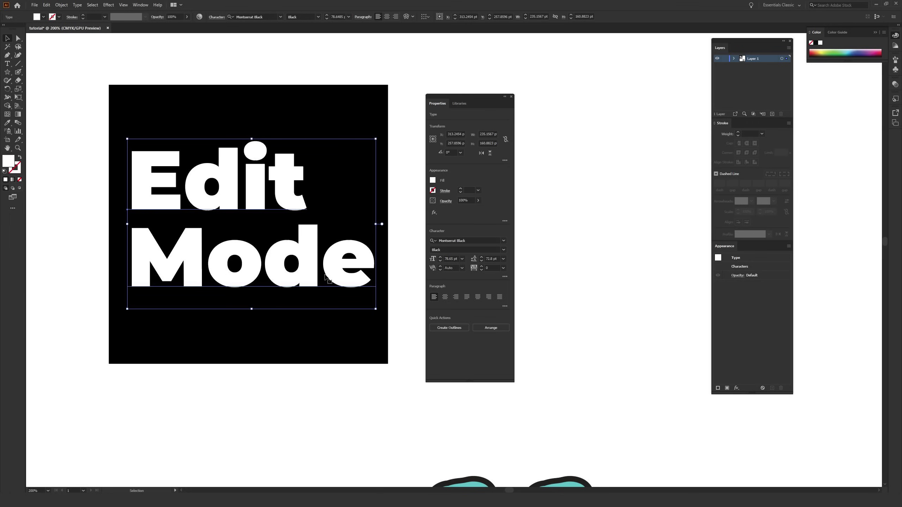
# Step: Send the "Edit Mode" text to the back, behind the black square, and undo that reordering
pyautogui.rightClick(306, 262)
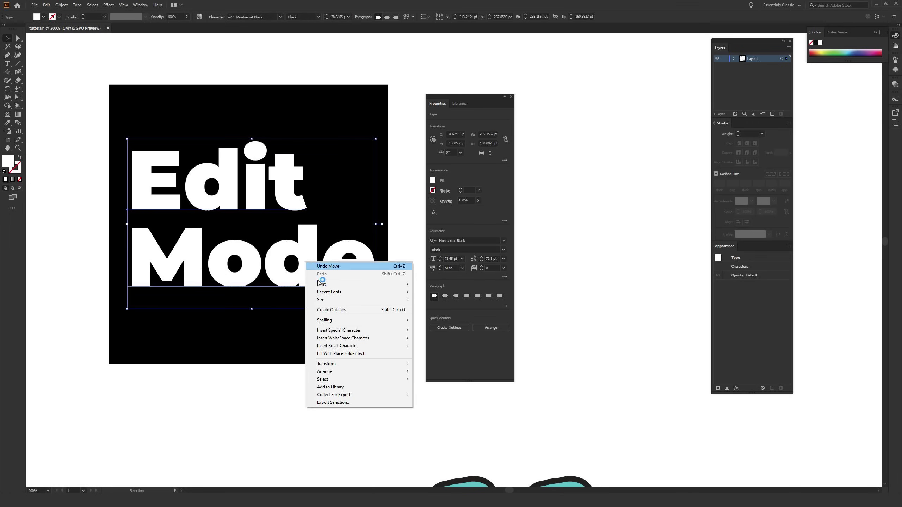
pyautogui.moveTo(338, 372)
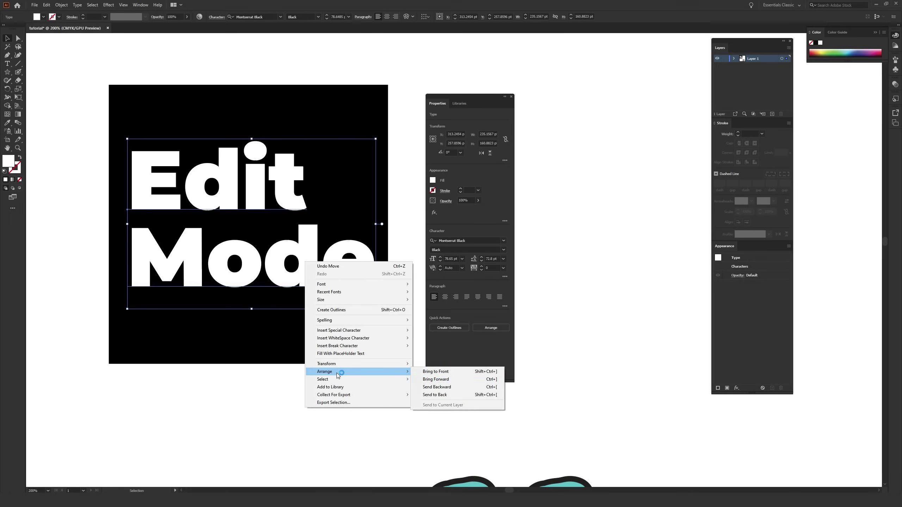
pyautogui.click(431, 394)
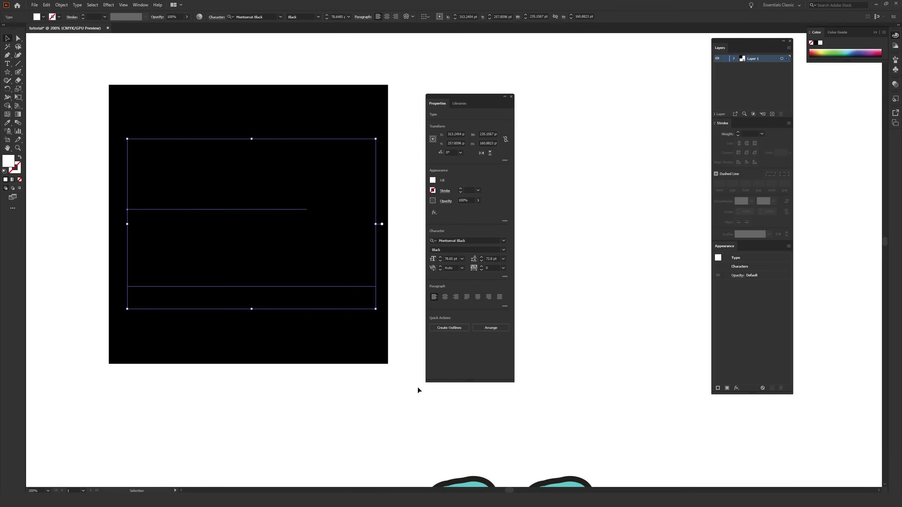
pyautogui.hotkey('ctrl', 'z')
# Step: Nudge the "Edit Mode" text slightly farther up and left within the black square and deselect it
pyautogui.moveTo(335, 263); pyautogui.dragTo(331, 260)
pyautogui.click(405, 217)
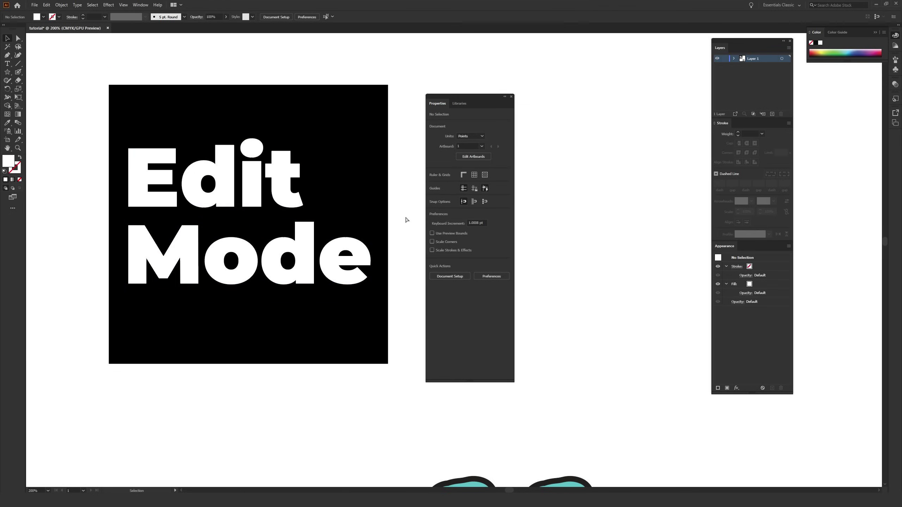
pyautogui.hotkey('ctrl', '-')
pyautogui.hotkey('ctrl', '-')
pyautogui.press('space')
pyautogui.moveTo(409, 307); pyautogui.dragTo(317, 269)
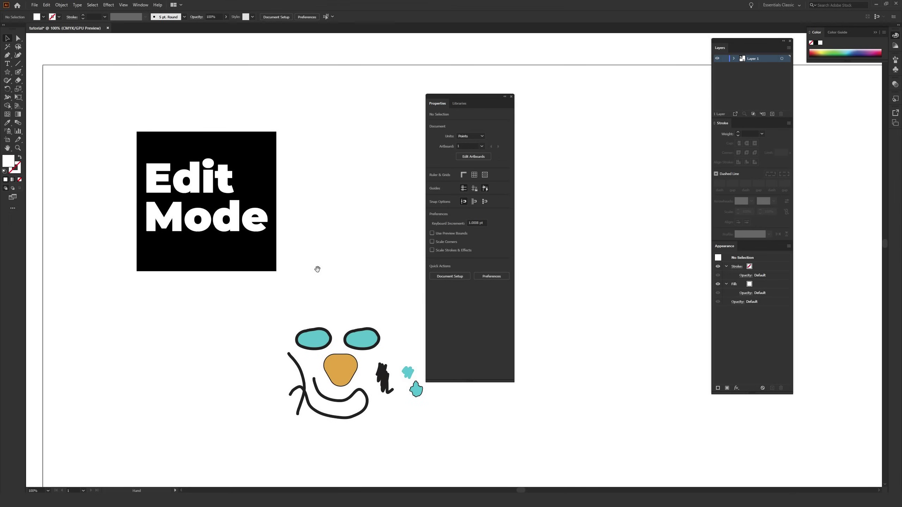